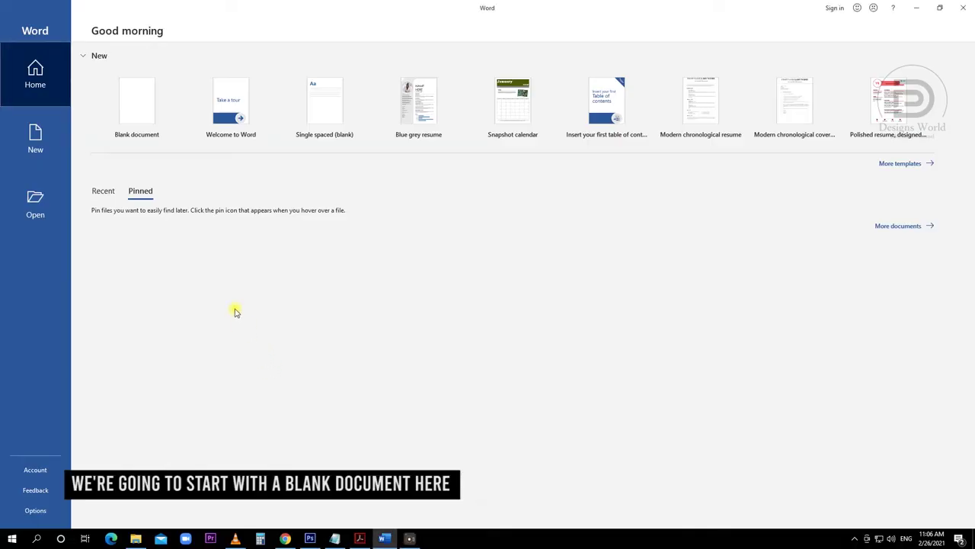
- Create a new blank Word document from the start screen
{"action": "left_click", "coordinate": [128, 116]}
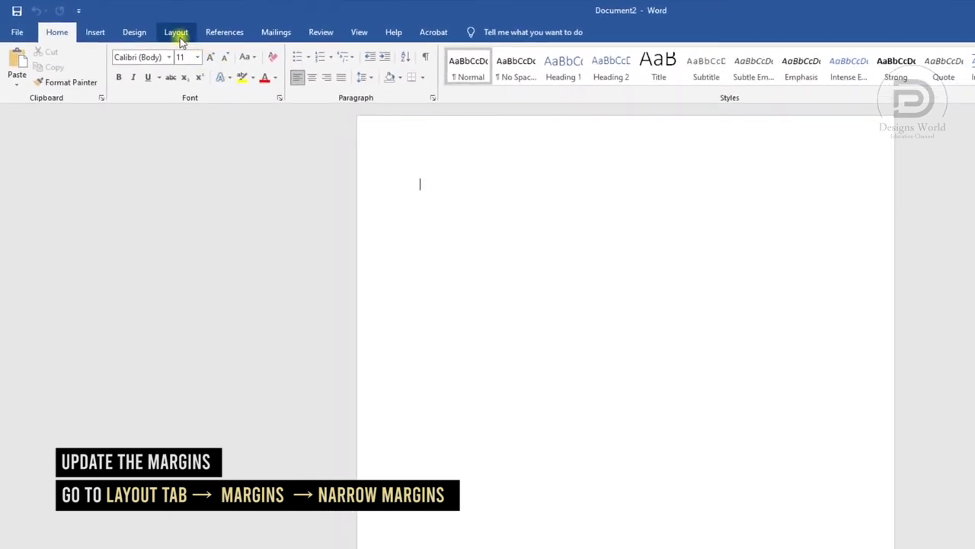
- Apply Narrow page margins and insert a two-column, one-row table
{"action": "left_click", "coordinate": [176, 33]}
{"action": "left_click", "coordinate": [21, 70]}
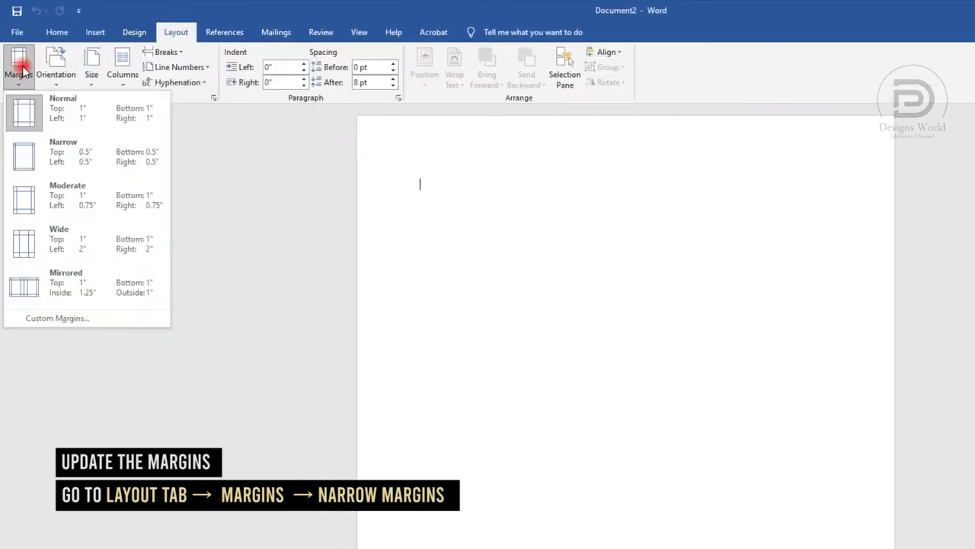
{"action": "left_click", "coordinate": [32, 153]}
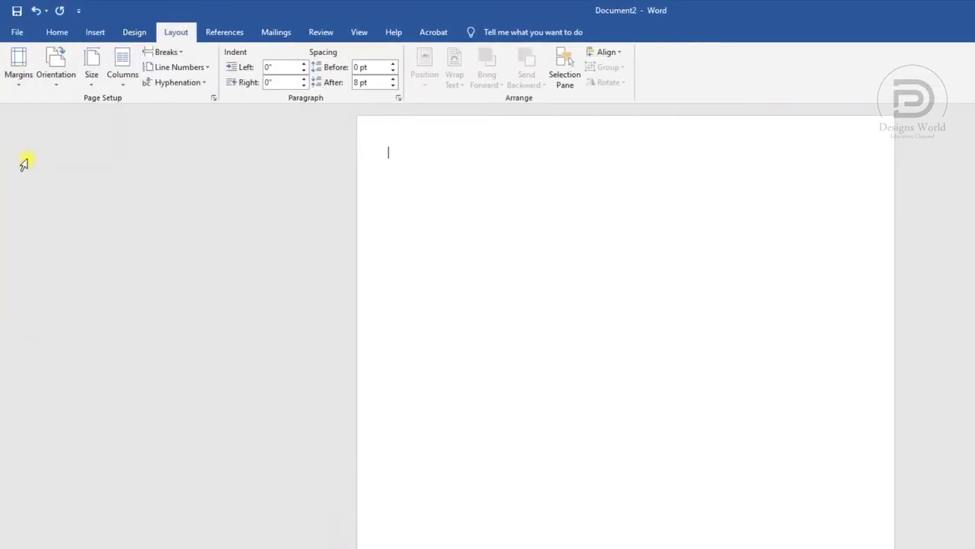
{"action": "left_click", "coordinate": [93, 32]}
{"action": "left_click", "coordinate": [109, 73]}
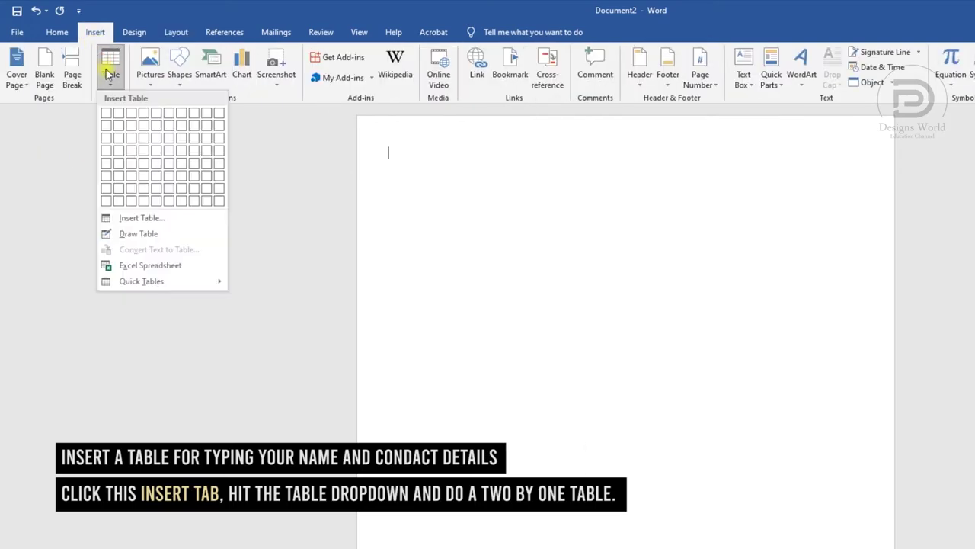
{"action": "left_click", "coordinate": [119, 113]}
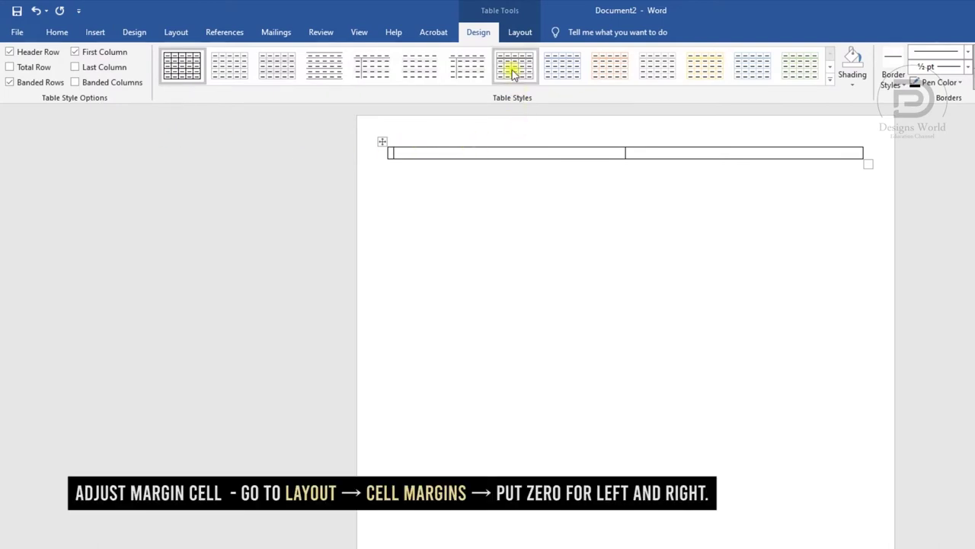
- Set the table's default left and right cell margins to 0
{"action": "left_click", "coordinate": [517, 35]}
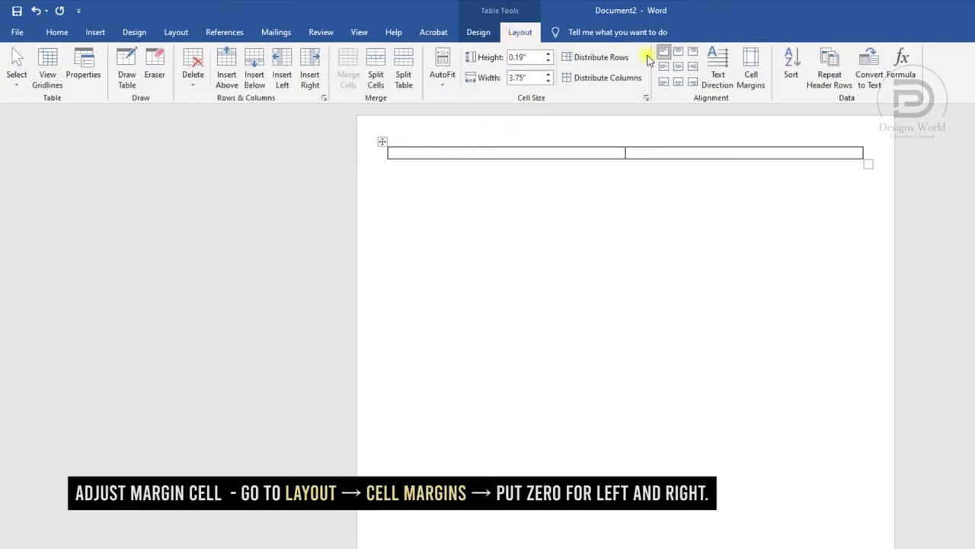
{"action": "left_click", "coordinate": [751, 69]}
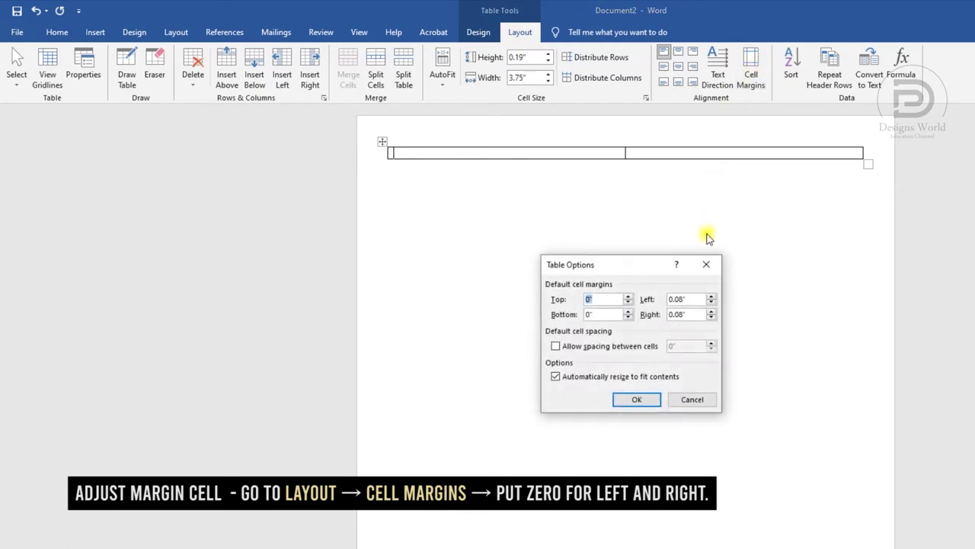
{"action": "double_click", "coordinate": [698, 303]}
{"action": "double_click", "coordinate": [684, 314]}
{"action": "type", "text": "0"}
{"action": "left_click", "coordinate": [637, 399]}
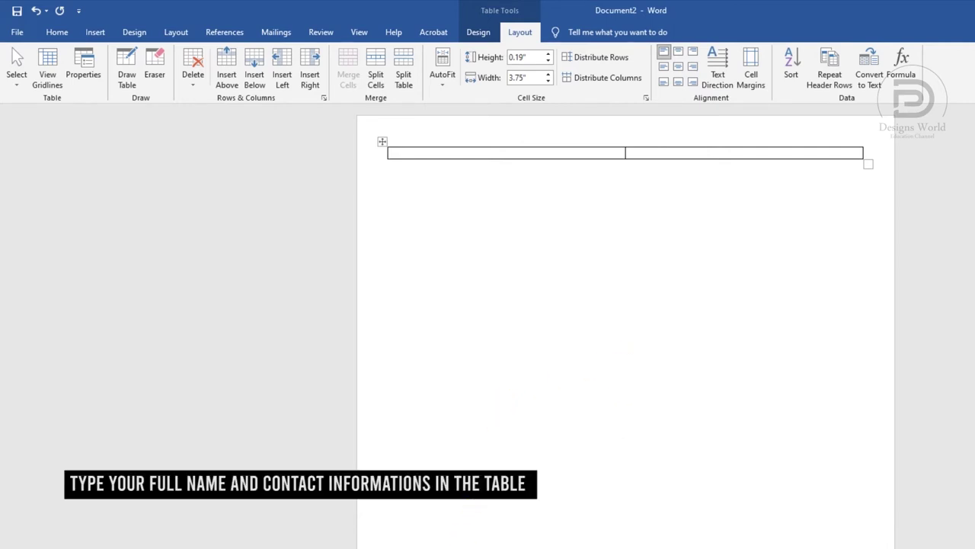
- Copy the name and Web Designer title lines from Notepad into the left table cell
{"action": "key", "text": "alt+Tab"}
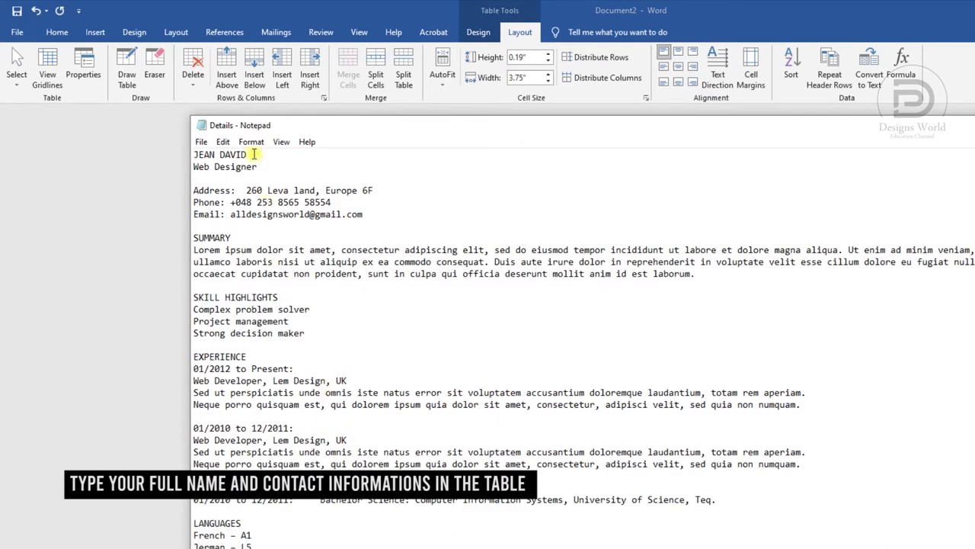
{"action": "left_click_drag", "start_coordinate": [258, 167], "coordinate": [192, 152]}
{"action": "right_click", "coordinate": [204, 153]}
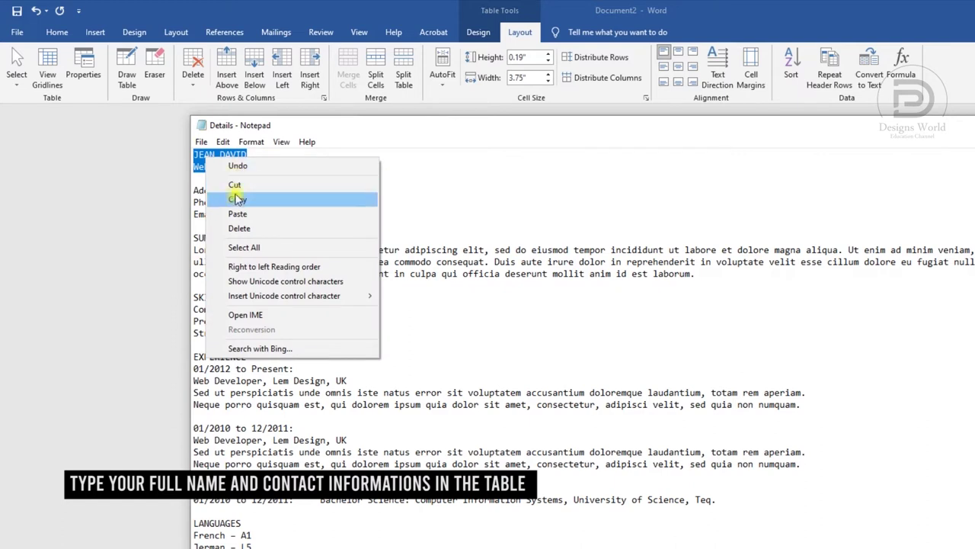
{"action": "left_click", "coordinate": [237, 199]}
{"action": "left_click", "coordinate": [168, 173]}
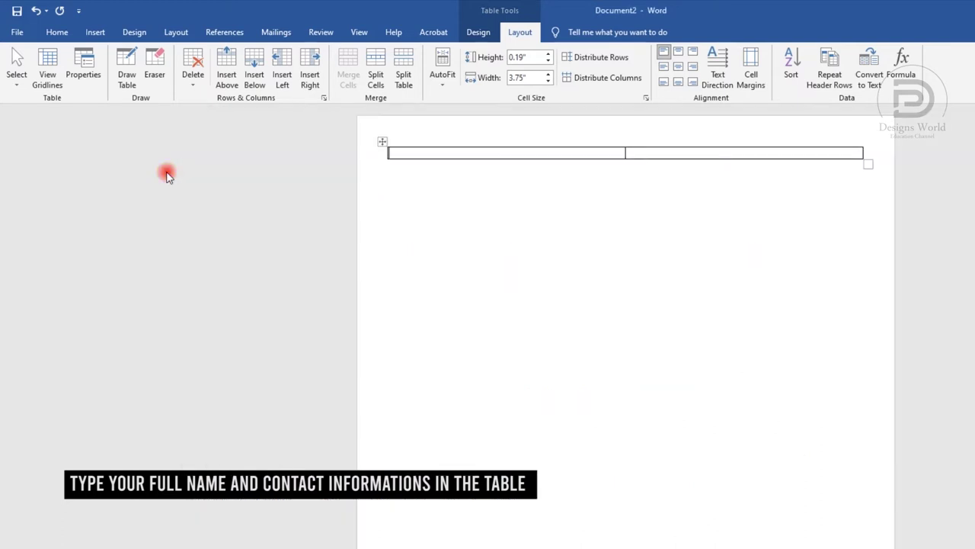
{"action": "right_click", "coordinate": [410, 151]}
{"action": "left_click", "coordinate": [436, 208]}
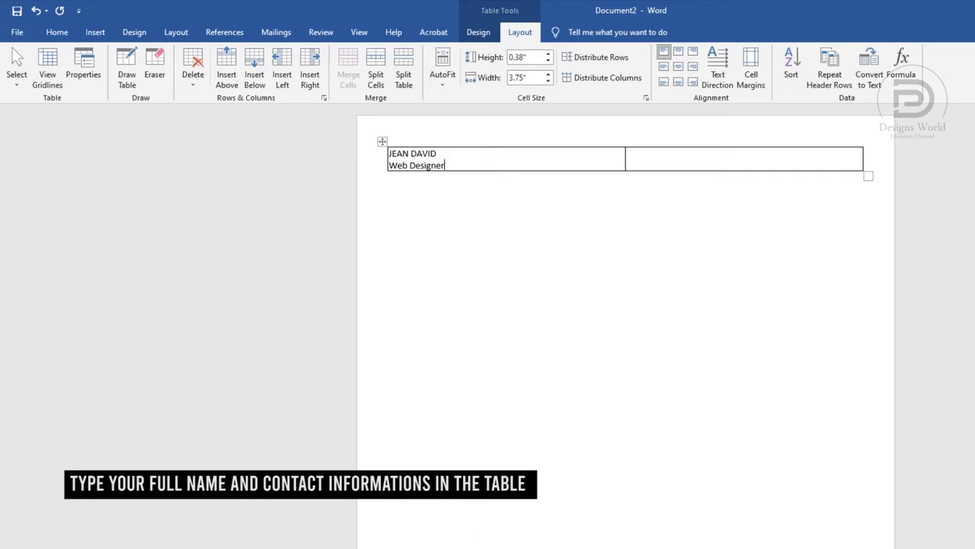
- Copy the address, phone and email lines from Notepad into the right table cell
{"action": "key", "text": "alt+Tab"}
{"action": "left_click_drag", "start_coordinate": [366, 215], "coordinate": [191, 191]}
{"action": "left_click", "coordinate": [186, 185]}
{"action": "left_click", "coordinate": [622, 153]}
{"action": "key", "text": "ctrl+v"}
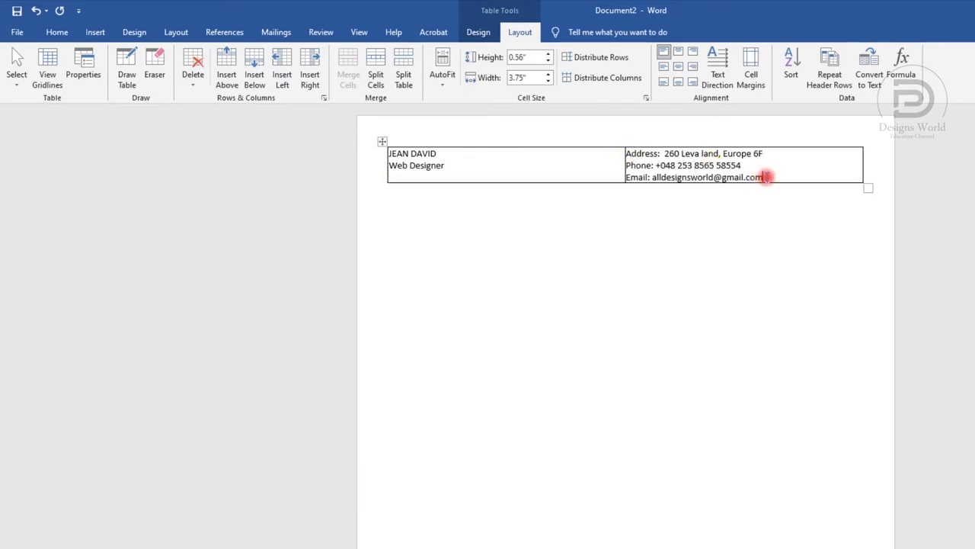
- Align the contact details bottom right and the name and title bottom left
{"action": "left_click_drag", "start_coordinate": [766, 177], "coordinate": [629, 147]}
{"action": "left_click", "coordinate": [666, 127]}
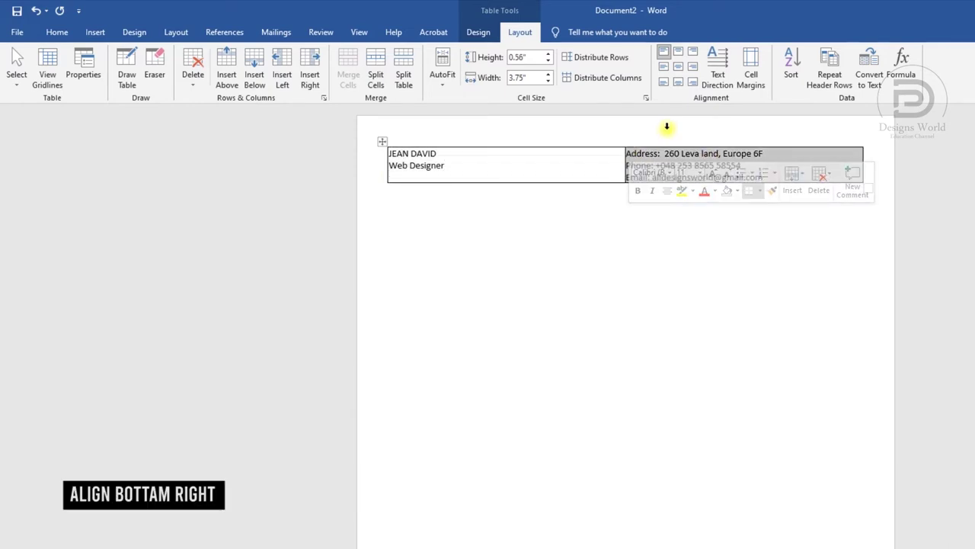
{"action": "left_click", "coordinate": [692, 81]}
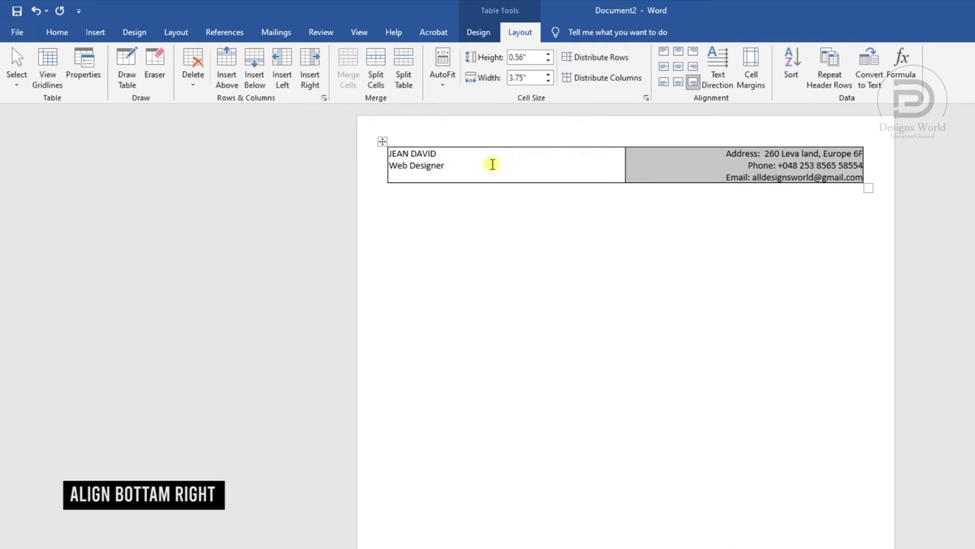
{"action": "left_click_drag", "start_coordinate": [445, 167], "coordinate": [389, 152]}
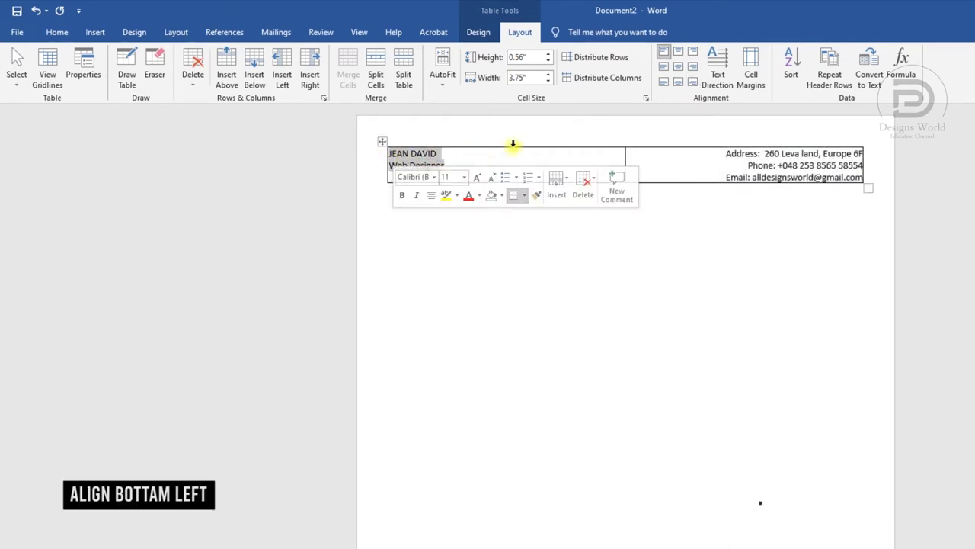
{"action": "left_click", "coordinate": [662, 82]}
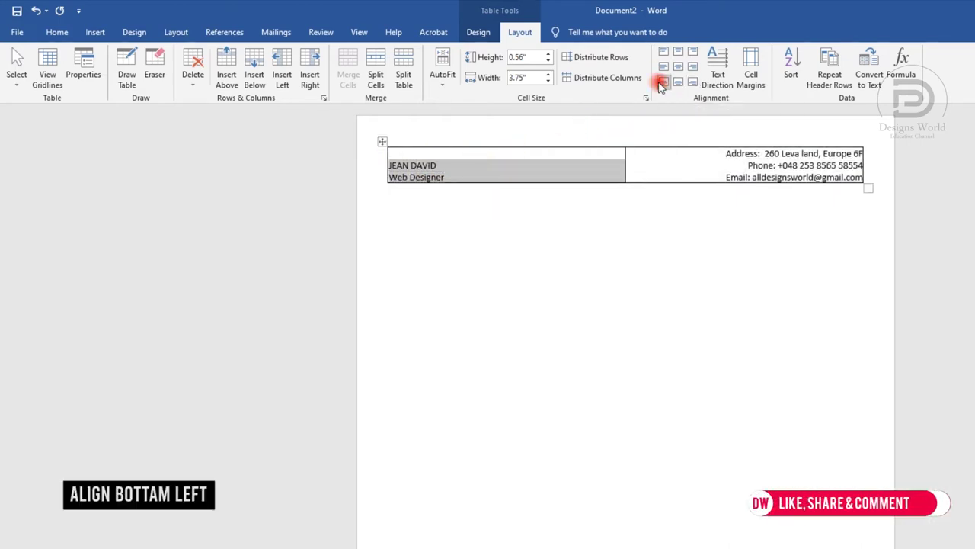
{"action": "left_click", "coordinate": [457, 177]}
- Enlarge the name to 22 pt with Grow Font
{"action": "left_click_drag", "start_coordinate": [446, 164], "coordinate": [388, 164]}
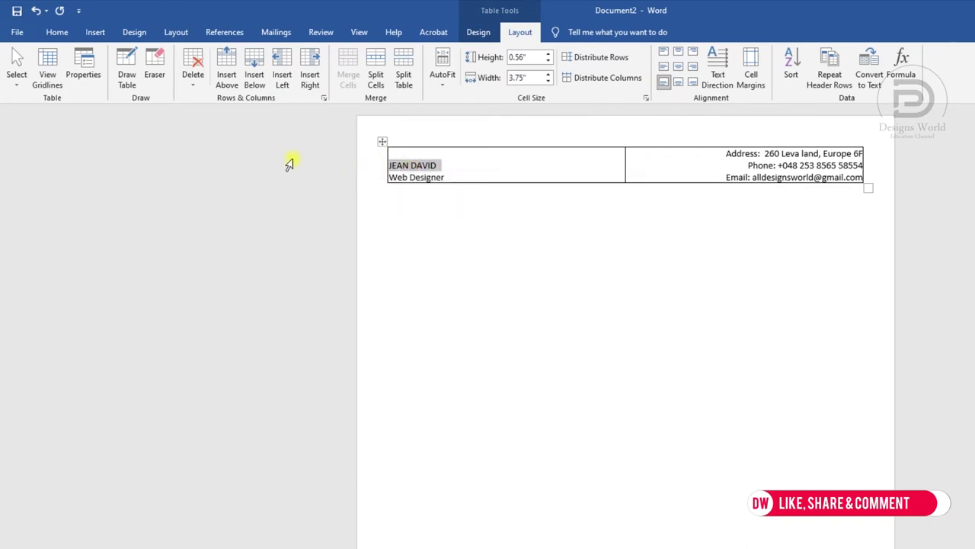
{"action": "left_click", "coordinate": [60, 32]}
{"action": "left_click", "coordinate": [210, 58]}
{"action": "left_click", "coordinate": [211, 58]}
{"action": "left_click", "coordinate": [210, 58]}
{"action": "left_click", "coordinate": [210, 58]}
{"action": "left_click", "coordinate": [210, 58]}
{"action": "left_click", "coordinate": [211, 58]}
{"action": "left_click", "coordinate": [211, 58]}
{"action": "left_click", "coordinate": [210, 58]}
{"action": "left_click", "coordinate": [210, 58]}
{"action": "left_click", "coordinate": [465, 183]}
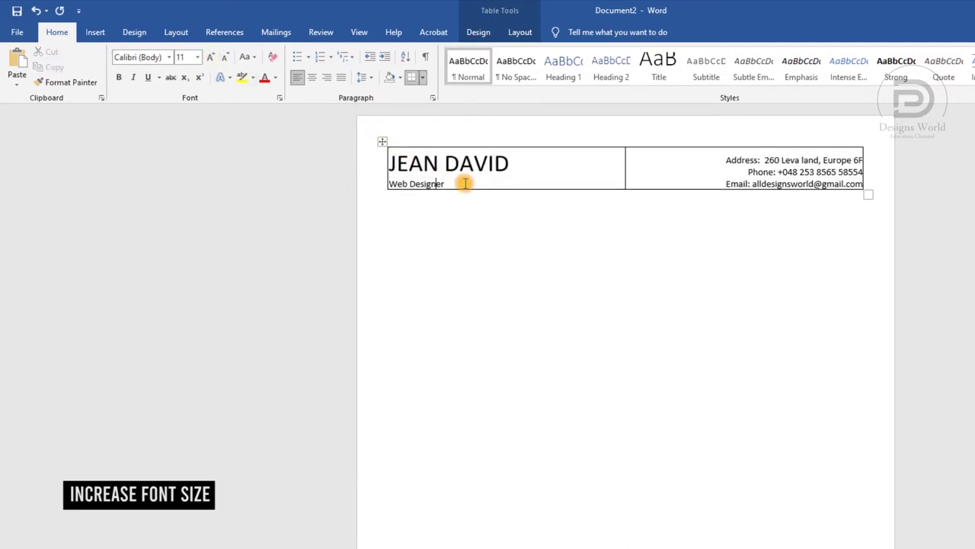
- Grow the Web Designer line to 14 pt
{"action": "left_click_drag", "start_coordinate": [465, 183], "coordinate": [387, 184]}
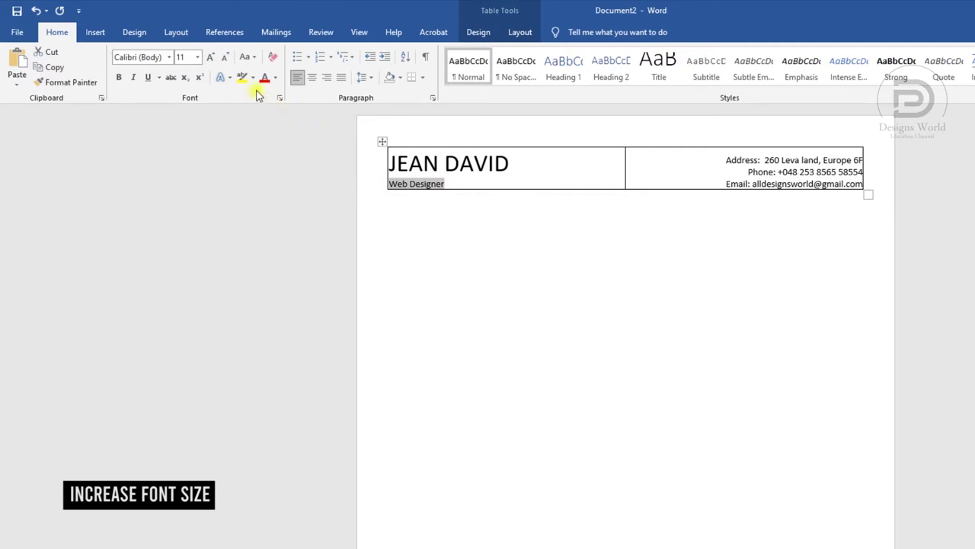
{"action": "left_click", "coordinate": [210, 57]}
{"action": "left_click", "coordinate": [211, 57]}
{"action": "left_click", "coordinate": [476, 188]}
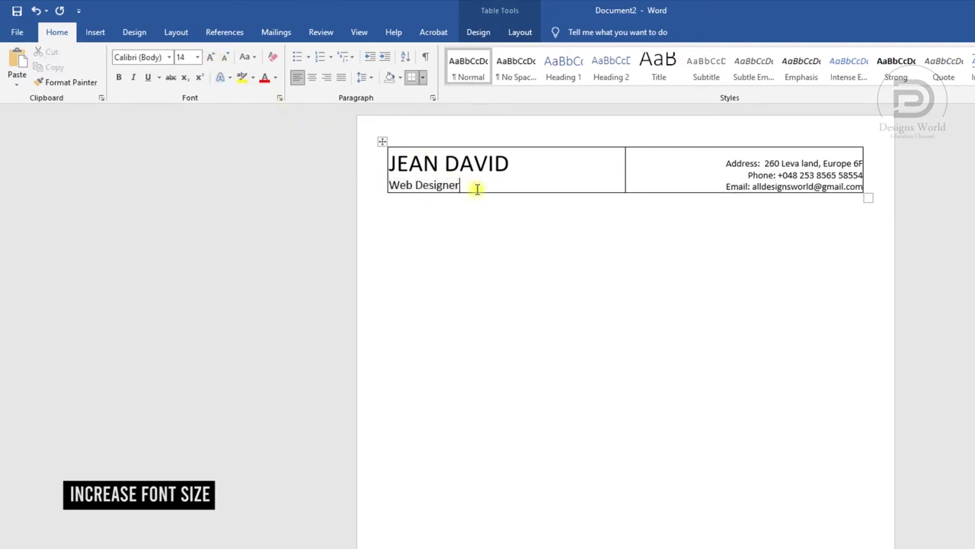
{"action": "left_click", "coordinate": [731, 163]}
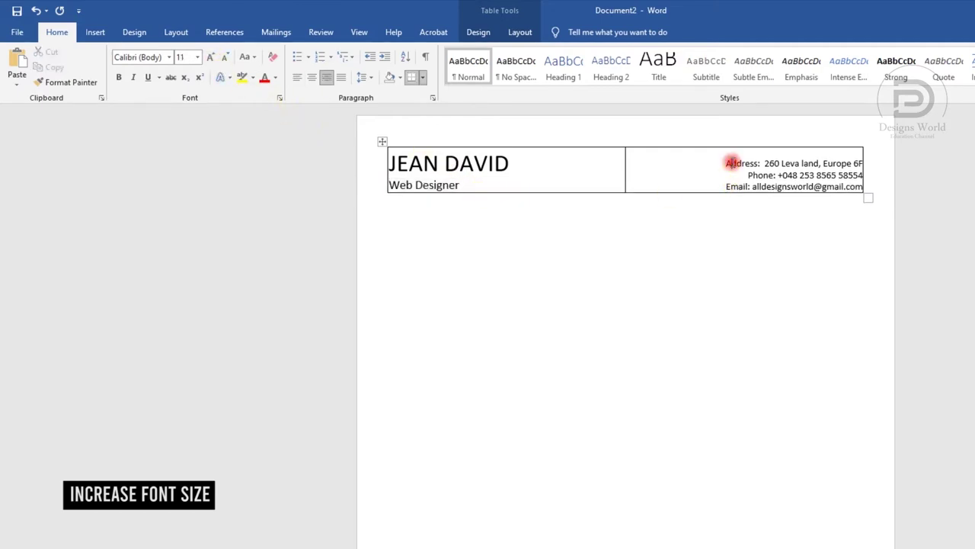
- Make the Address:, Phone: and Email: labels bold
{"action": "left_click_drag", "start_coordinate": [760, 162], "coordinate": [726, 163]}
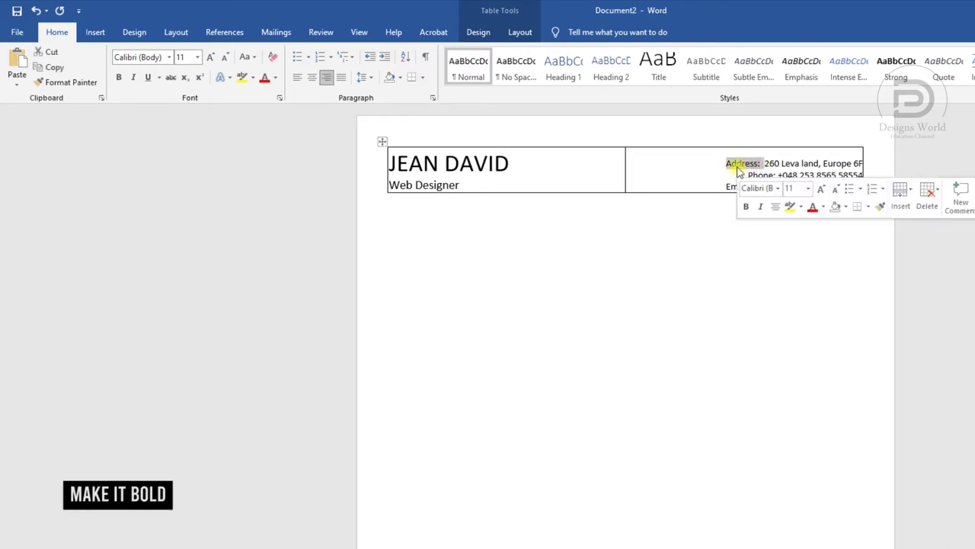
{"action": "left_click", "coordinate": [746, 206]}
{"action": "left_click", "coordinate": [757, 166]}
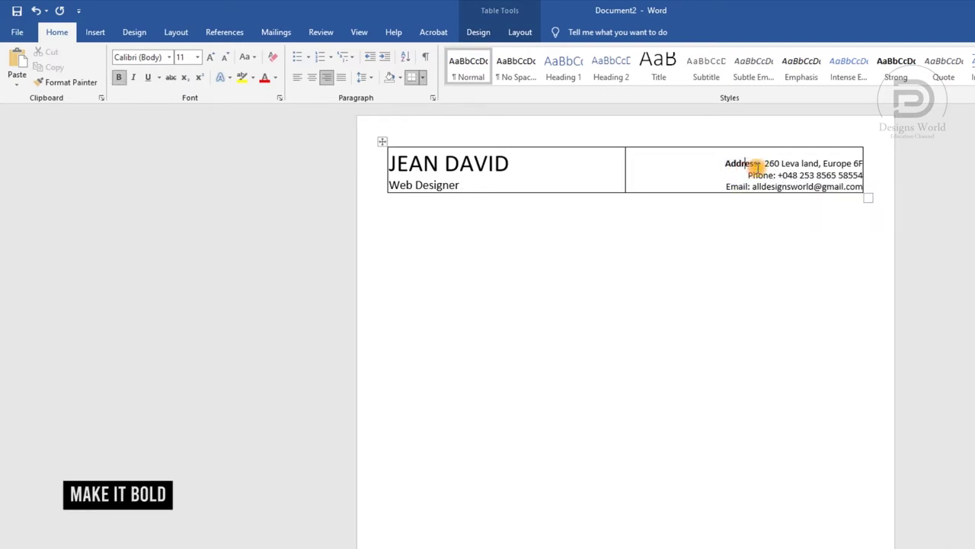
{"action": "left_click_drag", "start_coordinate": [776, 176], "coordinate": [749, 175]}
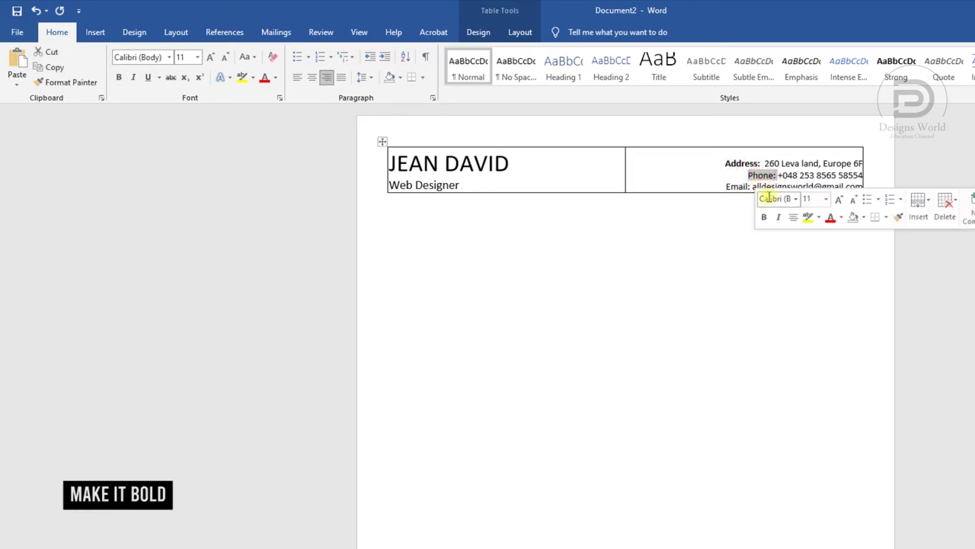
{"action": "left_click", "coordinate": [763, 216]}
{"action": "left_click", "coordinate": [733, 187]}
{"action": "left_click_drag", "start_coordinate": [750, 189], "coordinate": [726, 186]}
{"action": "left_click", "coordinate": [744, 225]}
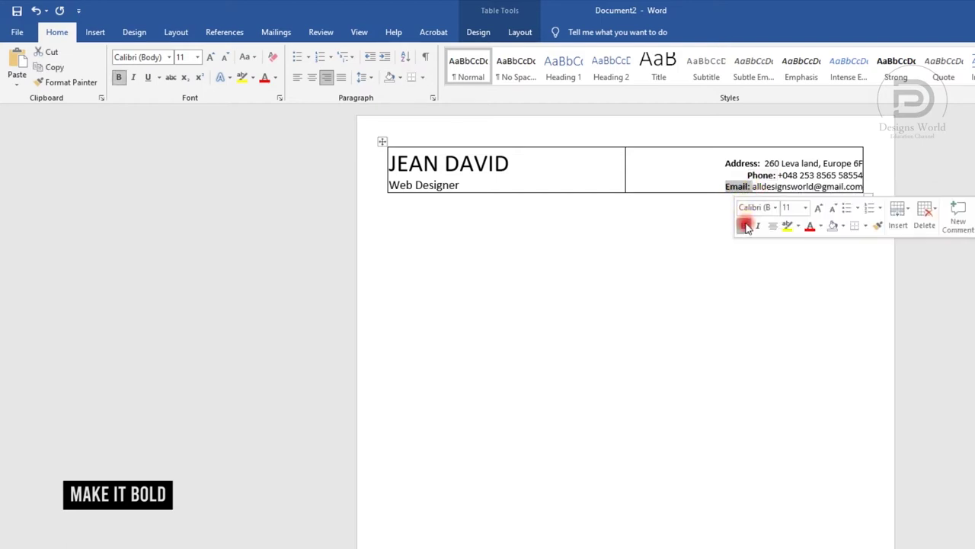
{"action": "left_click", "coordinate": [765, 174]}
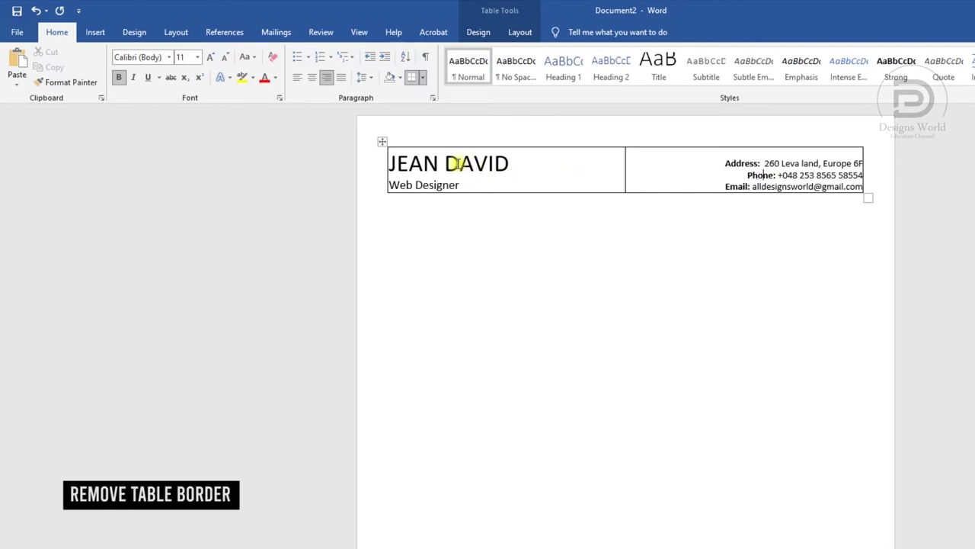
- Remove all borders from the header table with No Border
{"action": "left_click", "coordinate": [383, 141]}
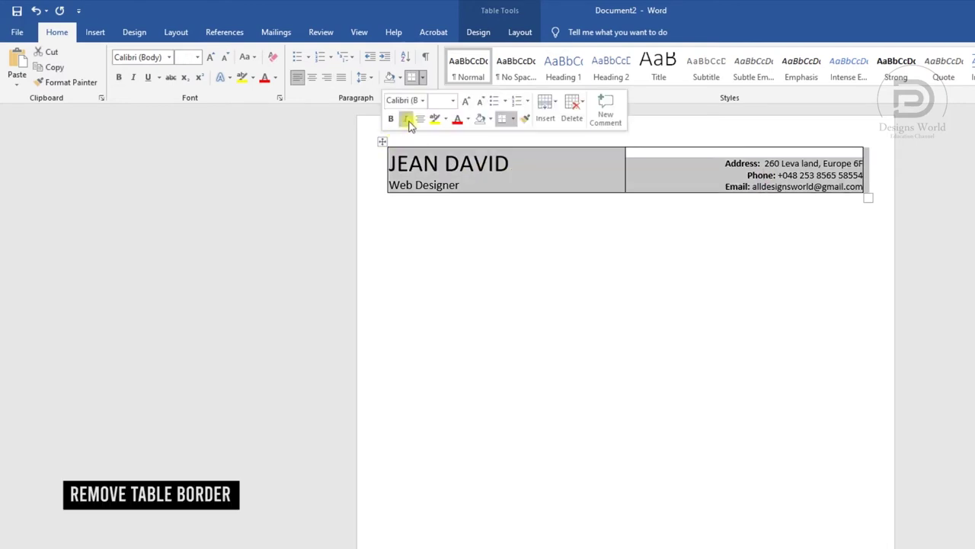
{"action": "left_click", "coordinate": [425, 82]}
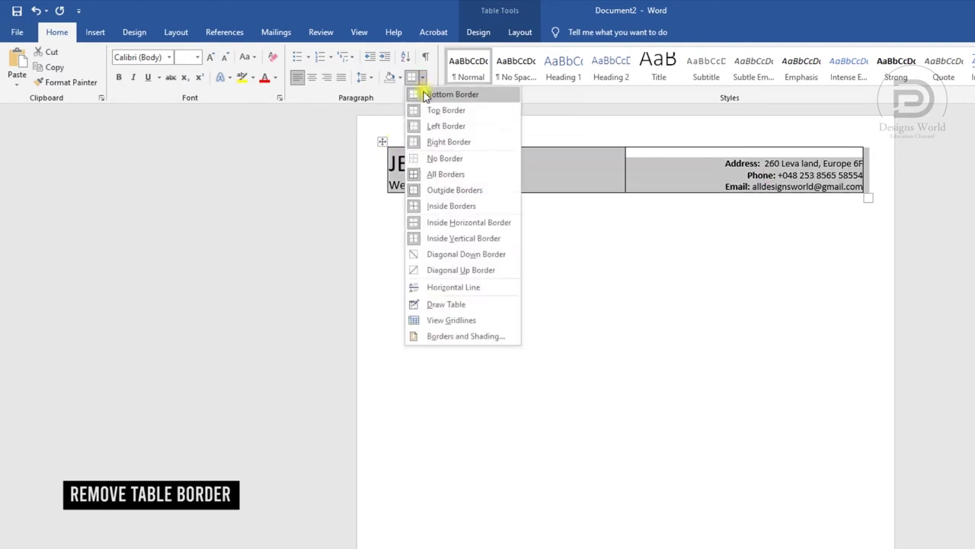
{"action": "left_click", "coordinate": [436, 157]}
{"action": "left_click", "coordinate": [432, 206]}
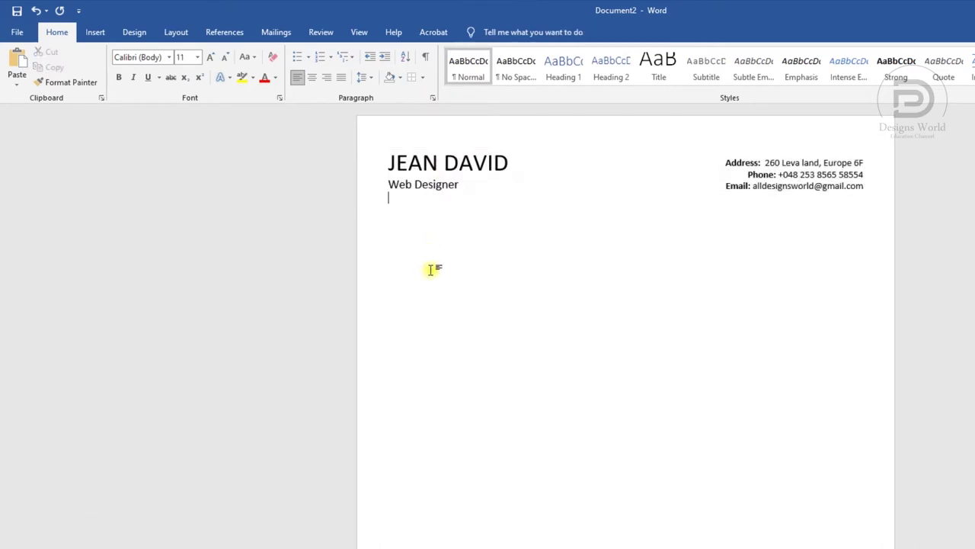
- Paste the SUMMARY and SKILL HIGHLIGHTS headings from Notepad, separated by a blank line
{"action": "key", "text": "alt+Tab"}
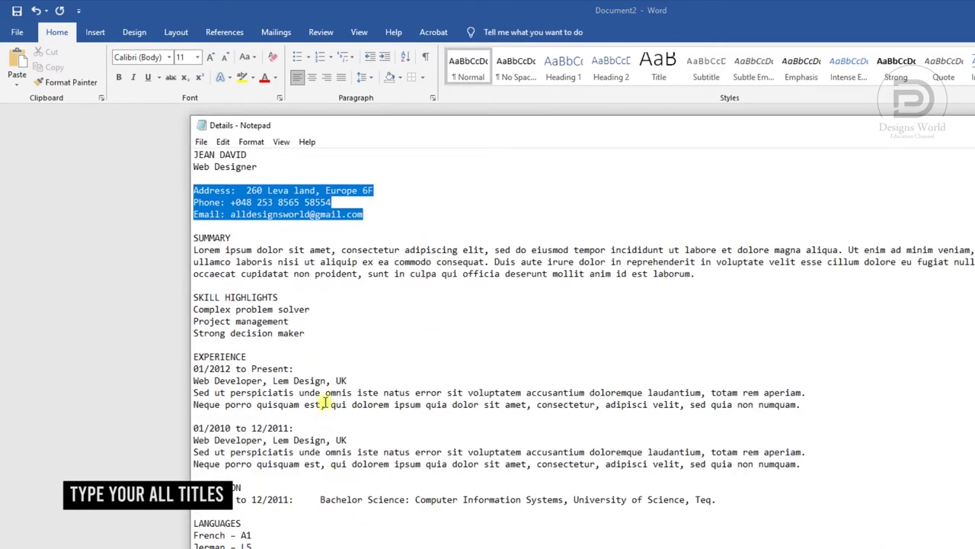
{"action": "left_click_drag", "start_coordinate": [231, 238], "coordinate": [200, 236]}
{"action": "key", "text": "ctrl+c"}
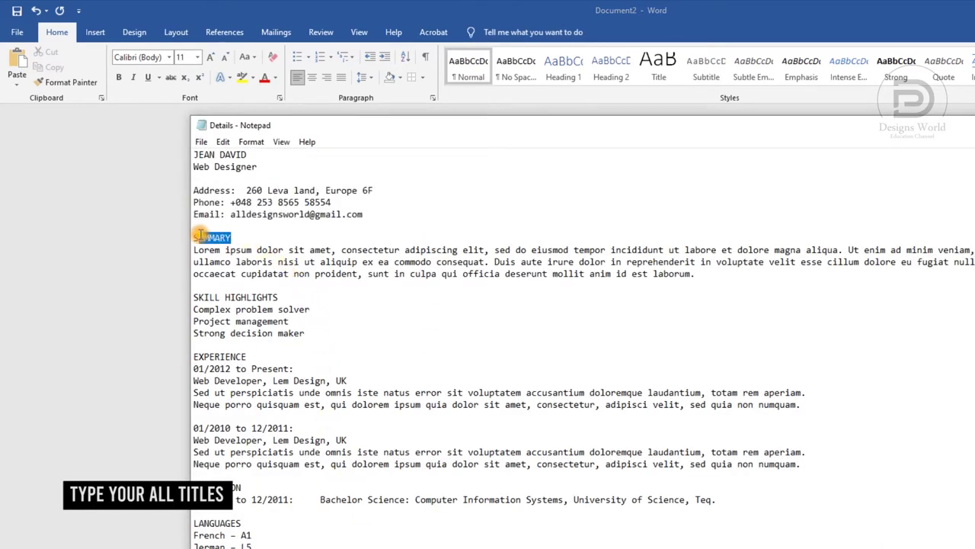
{"action": "key", "text": "alt+Tab"}
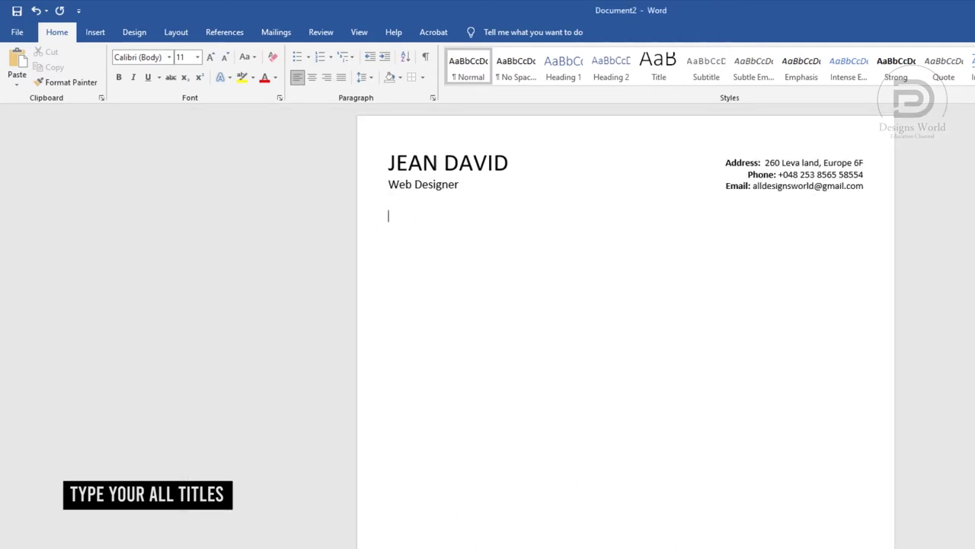
{"action": "key", "text": "ctrl+v"}
{"action": "key", "text": "alt+Tab"}
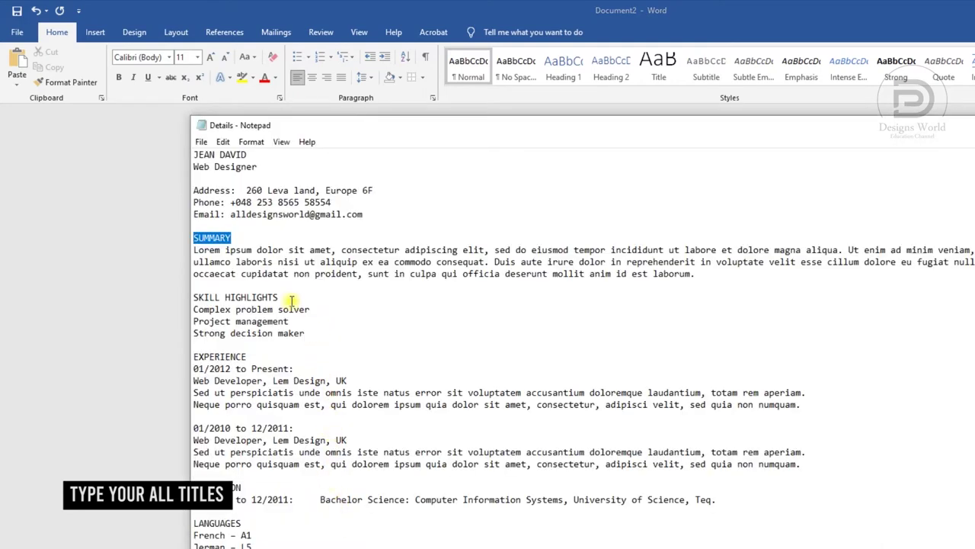
{"action": "left_click_drag", "start_coordinate": [278, 297], "coordinate": [194, 298]}
{"action": "key", "text": "ctrl+c"}
{"action": "left_click", "coordinate": [155, 310]}
{"action": "key", "text": "Return"}
{"action": "key", "text": "ctrl+v"}
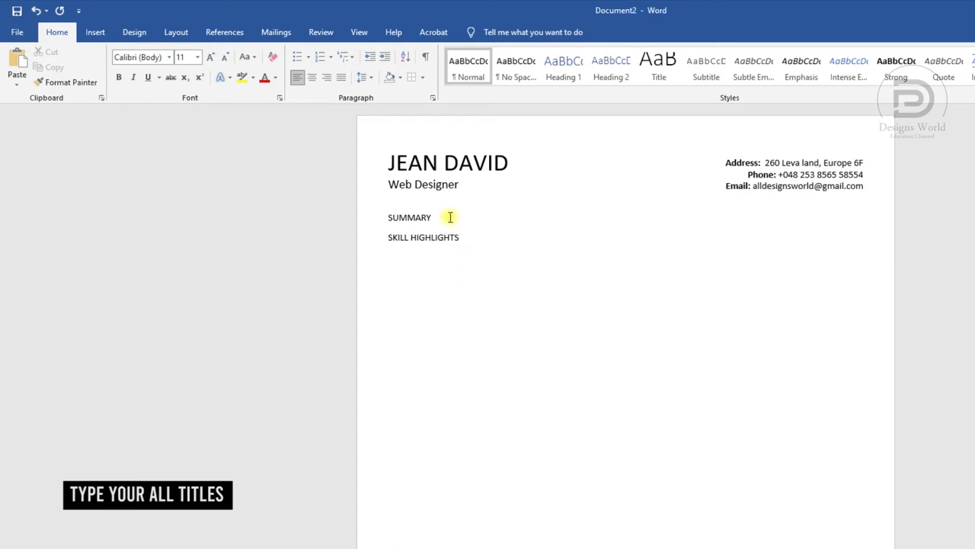
{"action": "left_click", "coordinate": [450, 218]}
{"action": "key", "text": "Return"}
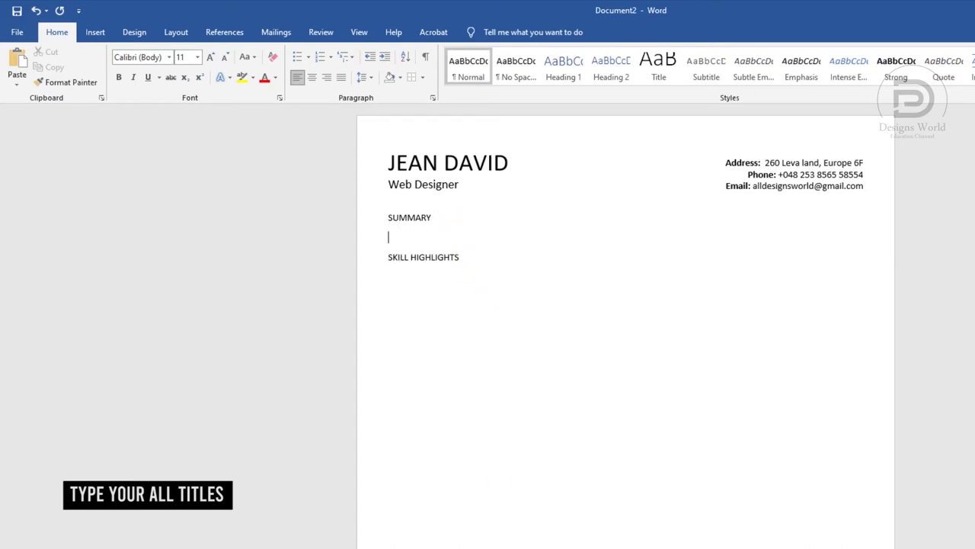
- Add the EXPERIENCE and EDUCATION headings on the following lines
{"action": "key", "text": "alt+Tab"}
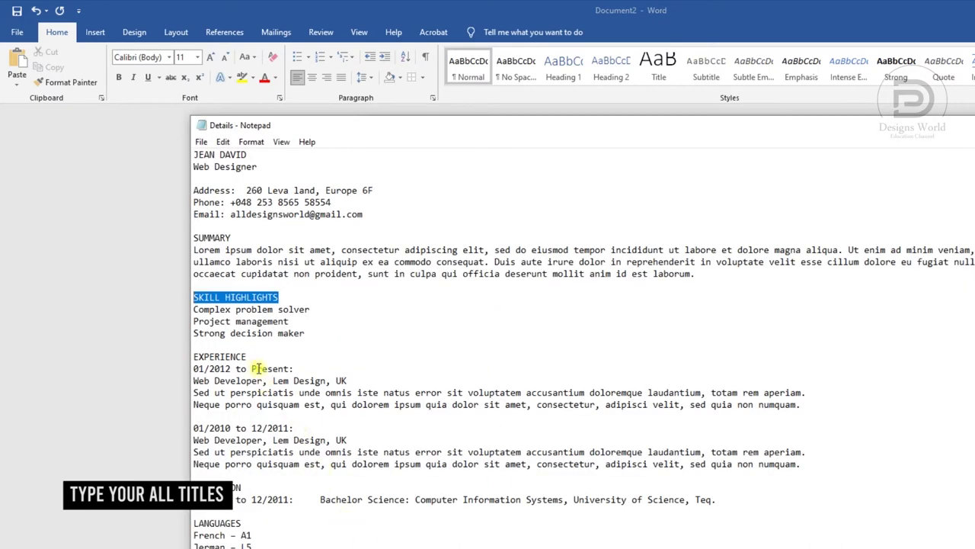
{"action": "left_click_drag", "start_coordinate": [247, 356], "coordinate": [195, 356]}
{"action": "key", "text": "ctrl+c"}
{"action": "key", "text": "alt+Tab"}
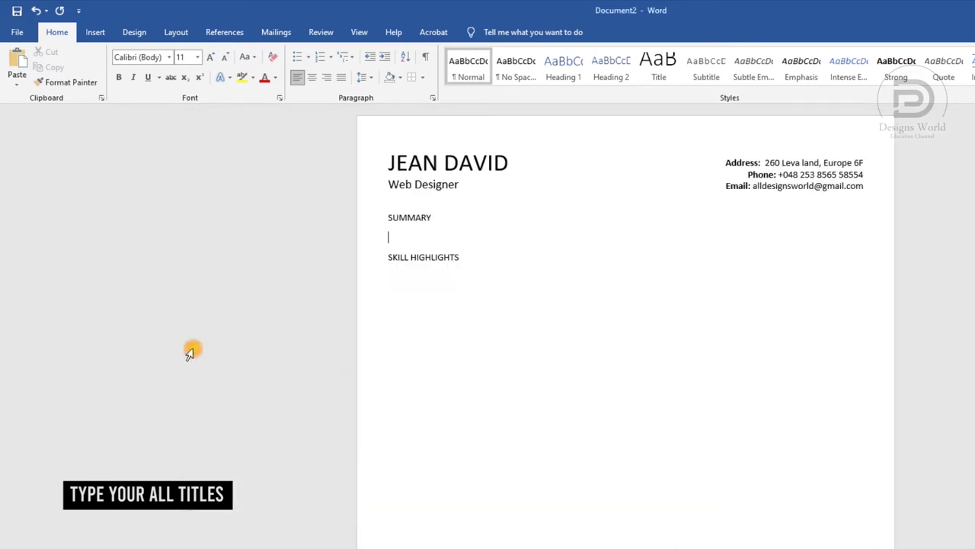
{"action": "left_click", "coordinate": [407, 283]}
{"action": "key", "text": "ctrl+v"}
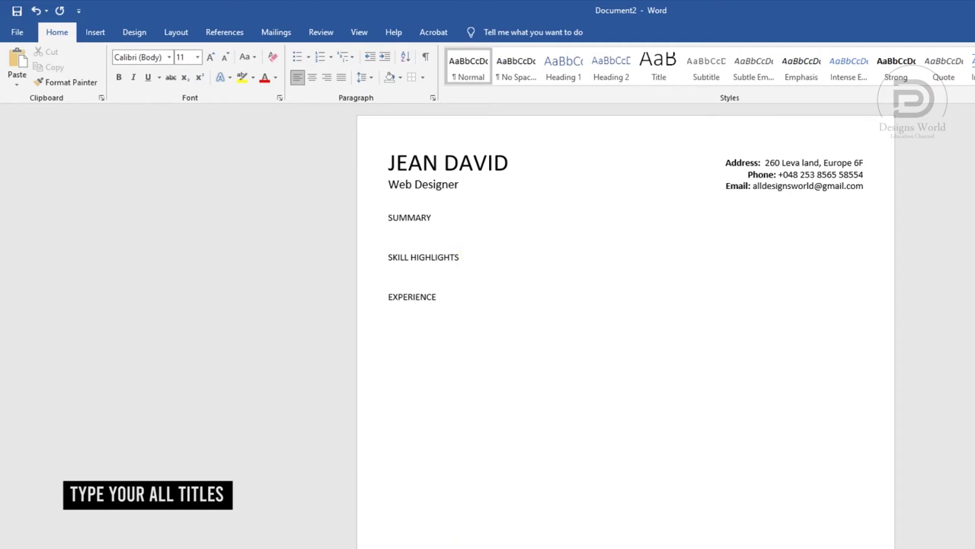
{"action": "key", "text": "alt+Tab"}
{"action": "scroll", "coordinate": [300, 440], "scroll_direction": "down", "scroll_amount": 1}
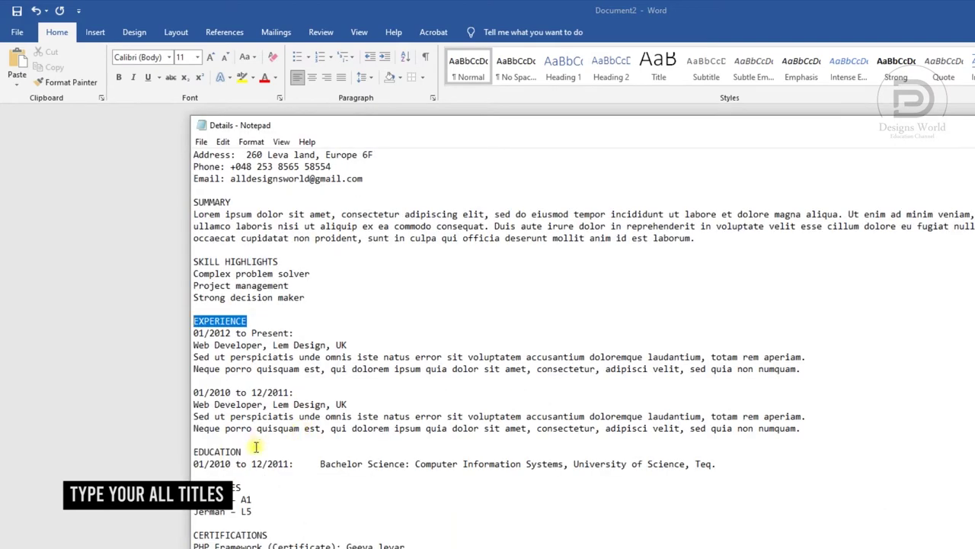
{"action": "left_click_drag", "start_coordinate": [256, 447], "coordinate": [207, 451]}
{"action": "key", "text": "alt+Tab"}
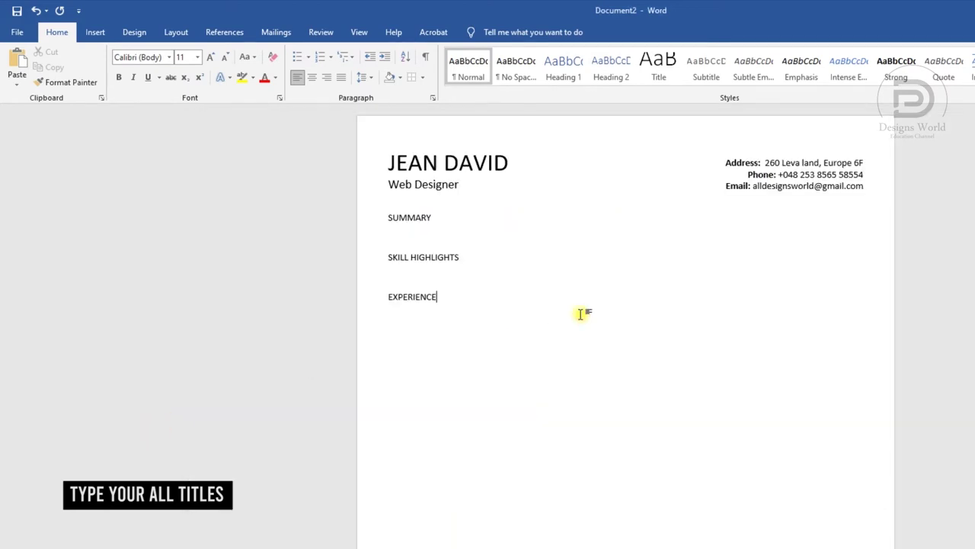
{"action": "key", "text": "Return"}
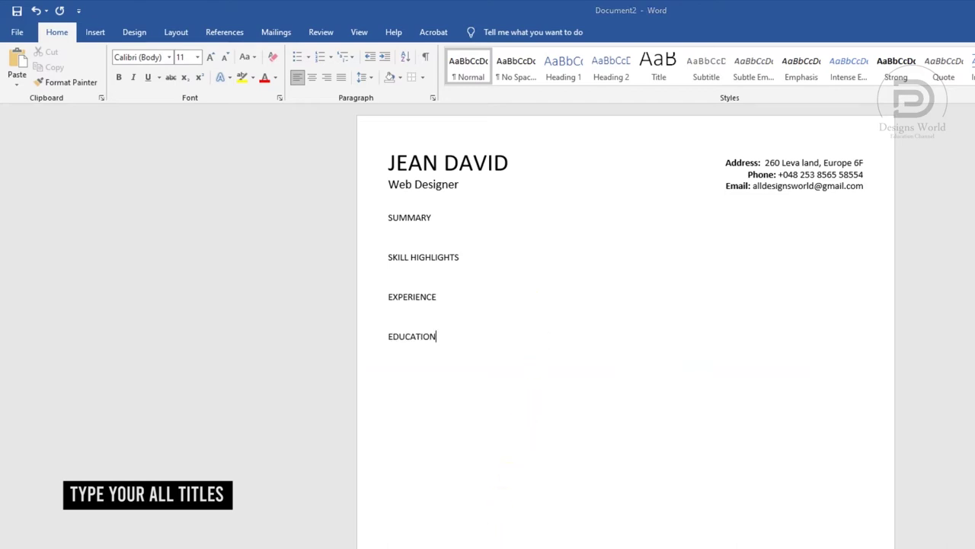
- Add the LANGUAGES and CERTIFICATIONS headings at the end
{"action": "key", "text": "alt+Tab"}
{"action": "double_click", "coordinate": [221, 486]}
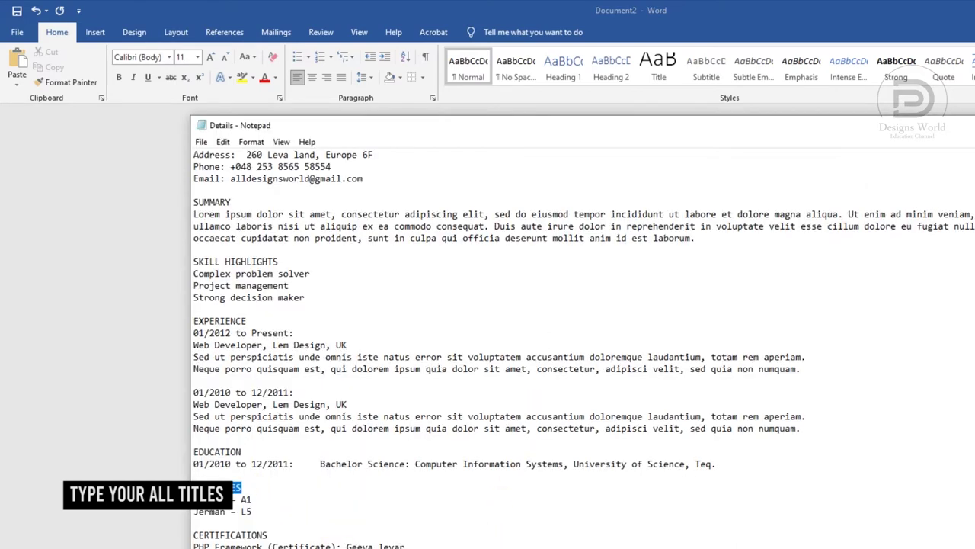
{"action": "key", "text": "alt+Tab"}
{"action": "key", "text": "Return"}
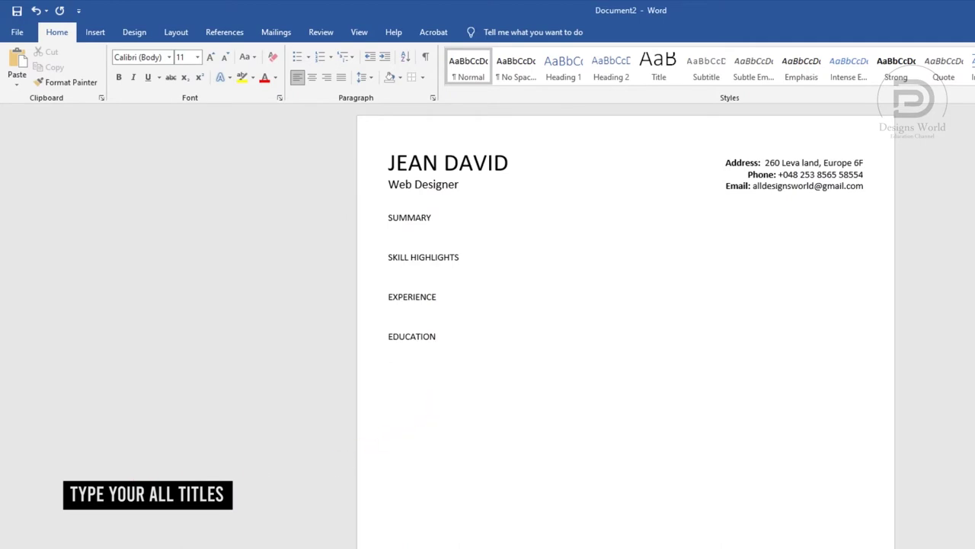
{"action": "type", "text": "LANGUAGES"}
{"action": "key", "text": "alt+Tab"}
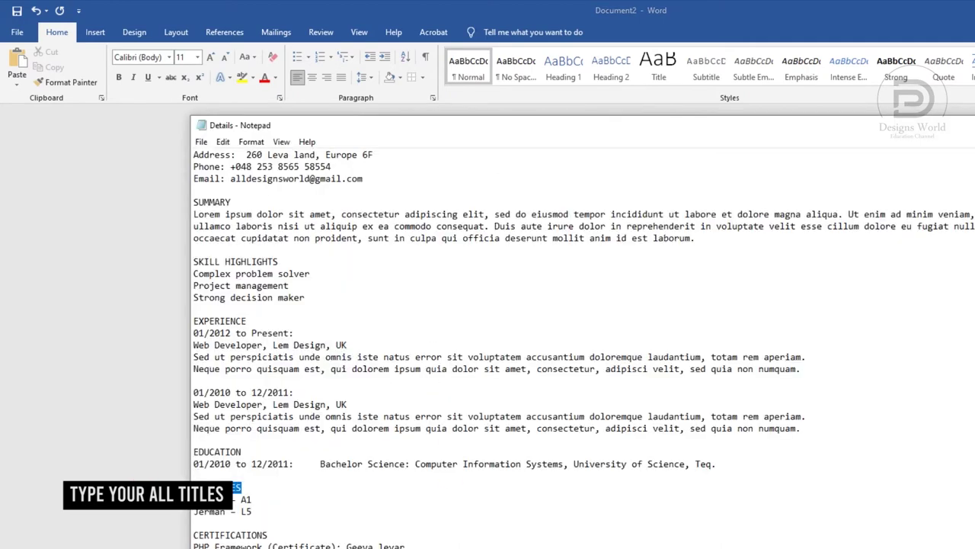
{"action": "left_click_drag", "start_coordinate": [268, 535], "coordinate": [196, 536]}
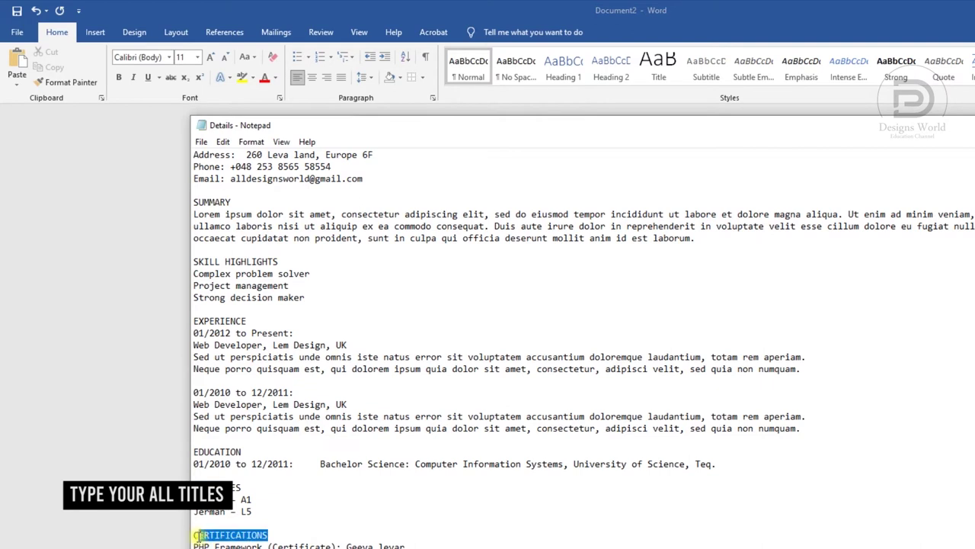
{"action": "key", "text": "alt+Tab"}
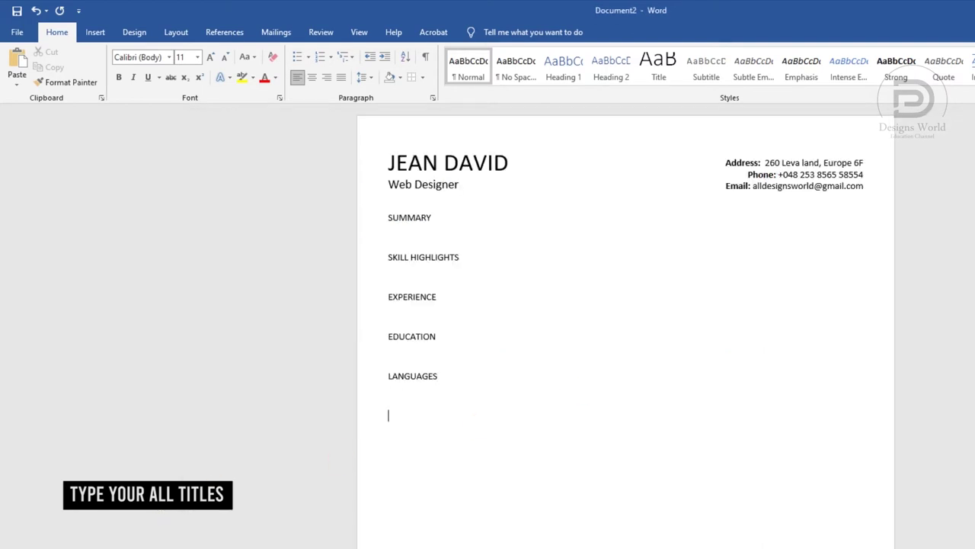
{"action": "type", "text": "CERTIFICATIONS"}
- Set all six section headings to 14 pt
{"action": "mouse_move", "coordinate": [434, 414]}
{"action": "left_mouse_down"}
{"action": "mouse_move", "coordinate": [383, 232]}
{"action": "mouse_move", "coordinate": [371, 225]}
{"action": "left_mouse_up"}
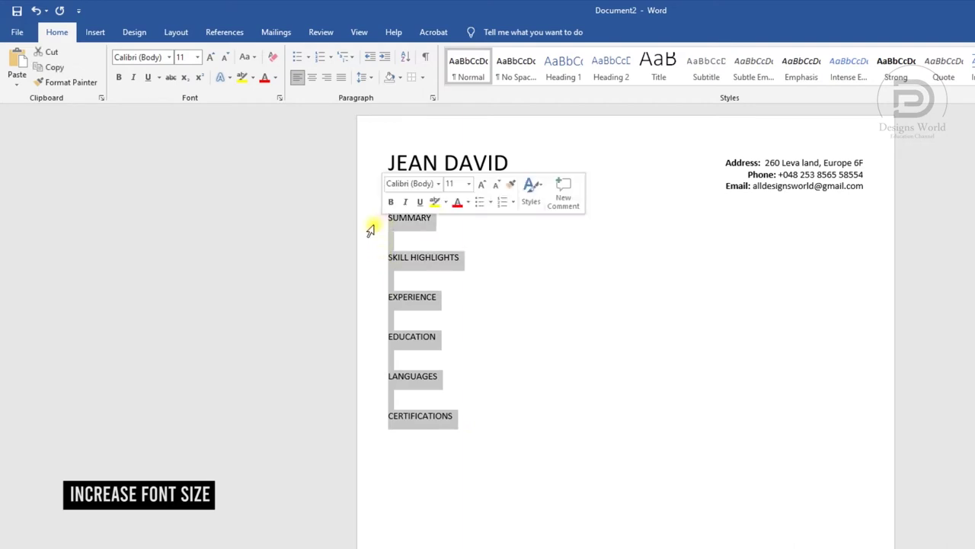
{"action": "left_click", "coordinate": [189, 57]}
{"action": "type", "text": "14"}
{"action": "key", "text": "Return"}
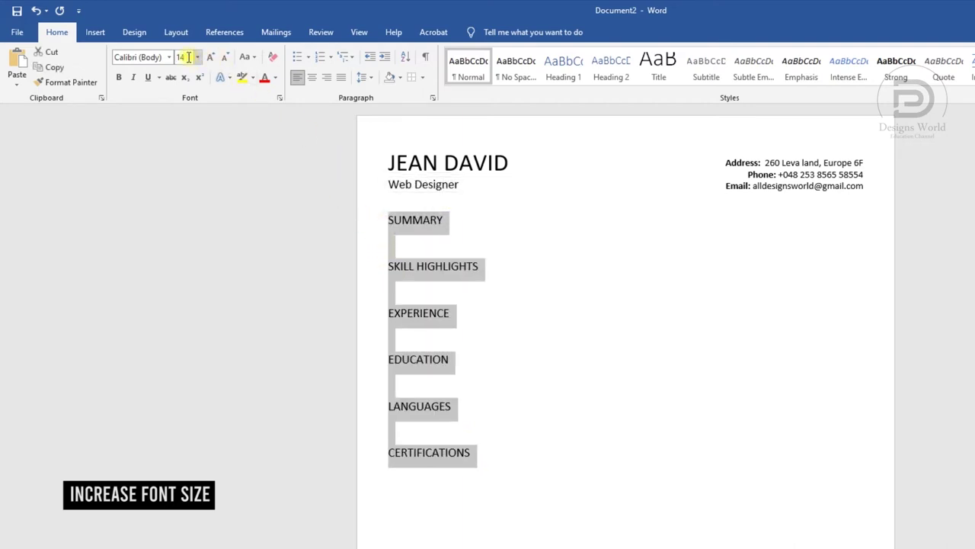
{"action": "left_click", "coordinate": [432, 244]}
- Add a bottom border line under the SUMMARY heading
{"action": "left_click_drag", "start_coordinate": [445, 220], "coordinate": [388, 218]}
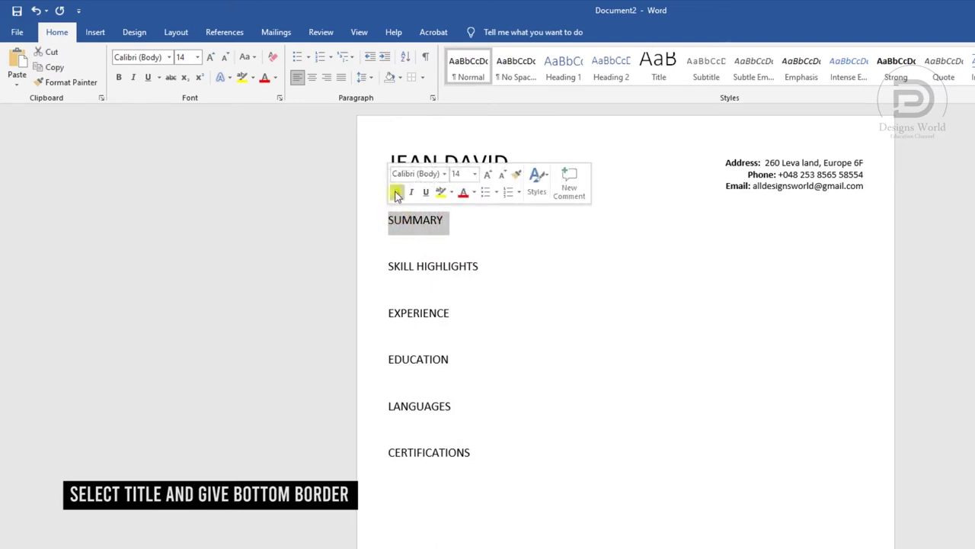
{"action": "left_click", "coordinate": [424, 78]}
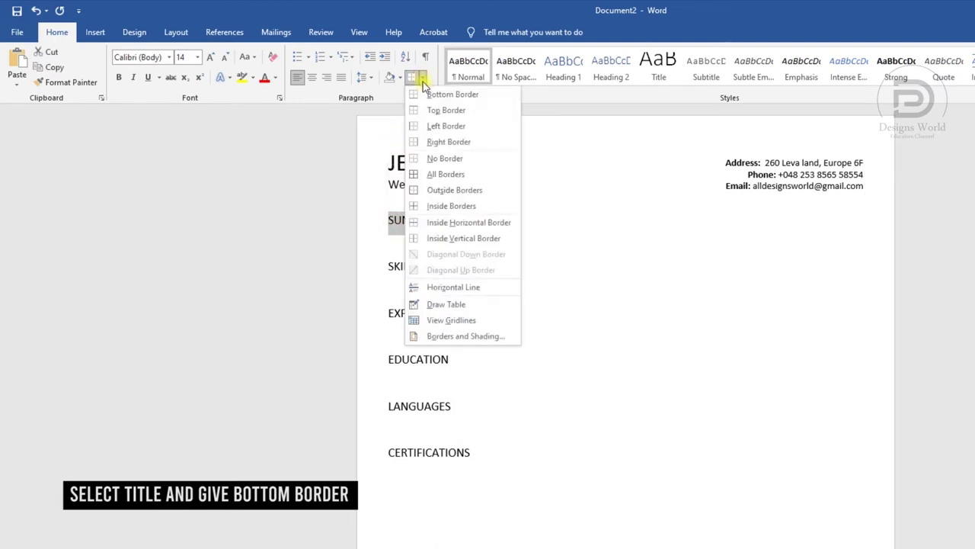
{"action": "left_click", "coordinate": [423, 94]}
{"action": "left_click_drag", "start_coordinate": [442, 220], "coordinate": [390, 219]}
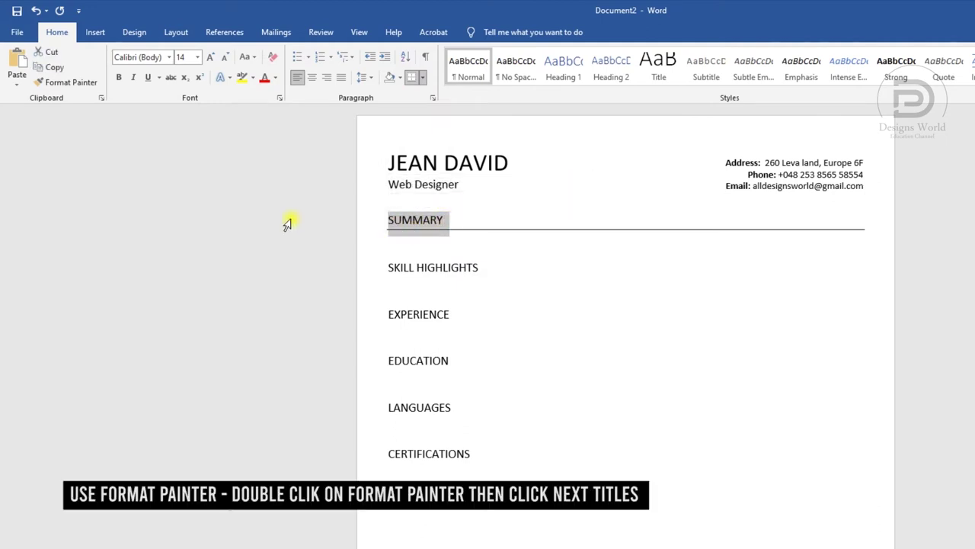
- Copy SUMMARY's bordered heading format to the other five headings with Format Painter
{"action": "double_click", "coordinate": [66, 82]}
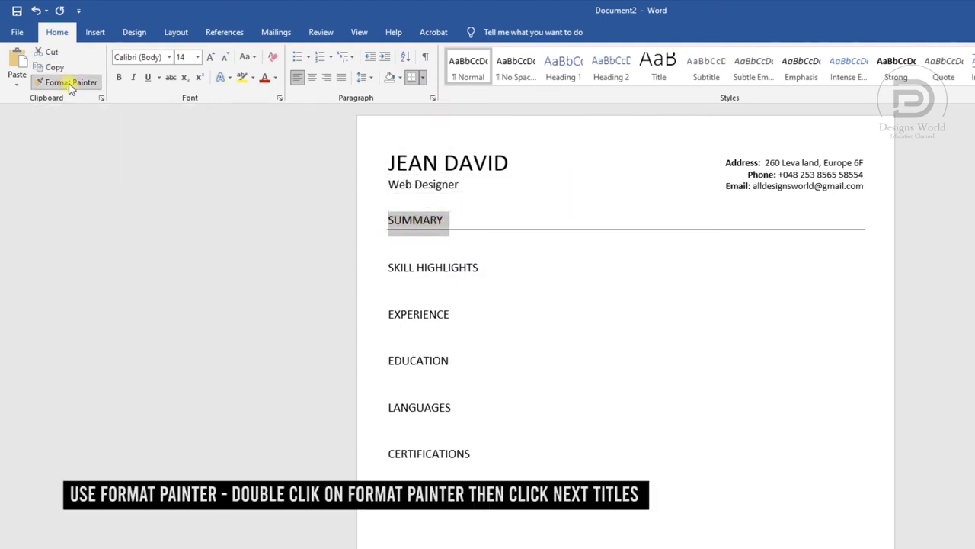
{"action": "left_click", "coordinate": [411, 267]}
{"action": "left_click", "coordinate": [412, 314]}
{"action": "left_click", "coordinate": [419, 364]}
{"action": "left_click", "coordinate": [428, 412]}
{"action": "left_click", "coordinate": [427, 457]}
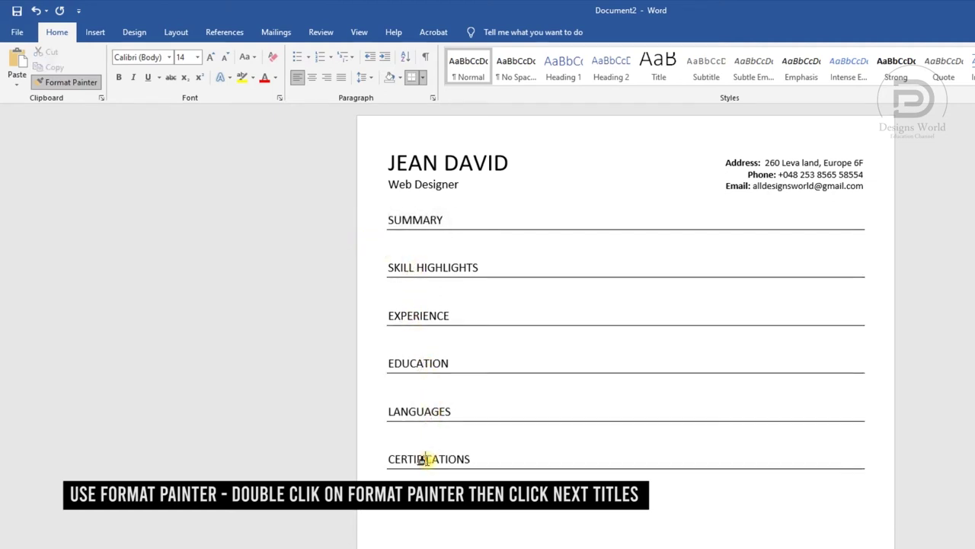
{"action": "left_click", "coordinate": [80, 82]}
{"action": "left_click", "coordinate": [391, 237]}
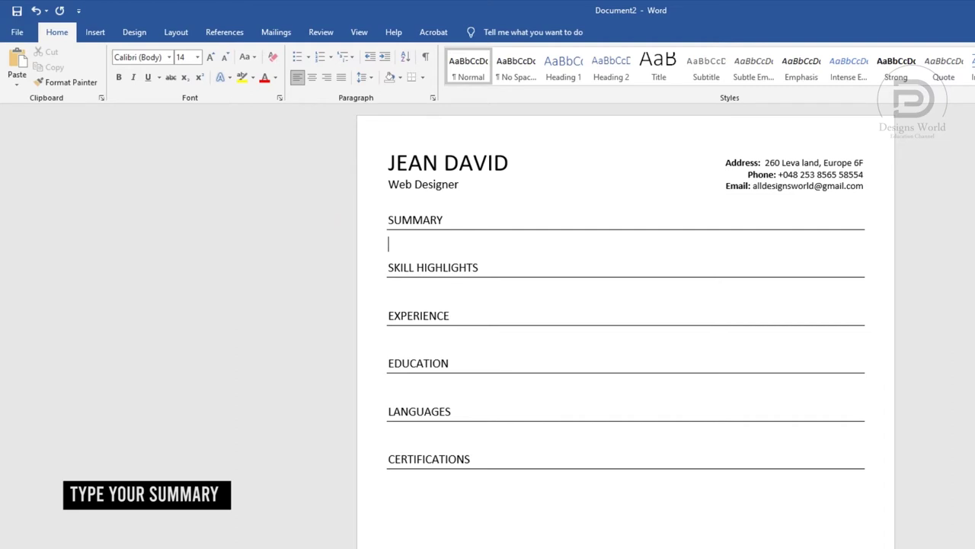
- Paste the Lorem ipsum summary under SUMMARY and make it justified 11 pt Normal text
{"action": "key", "text": "alt+Tab"}
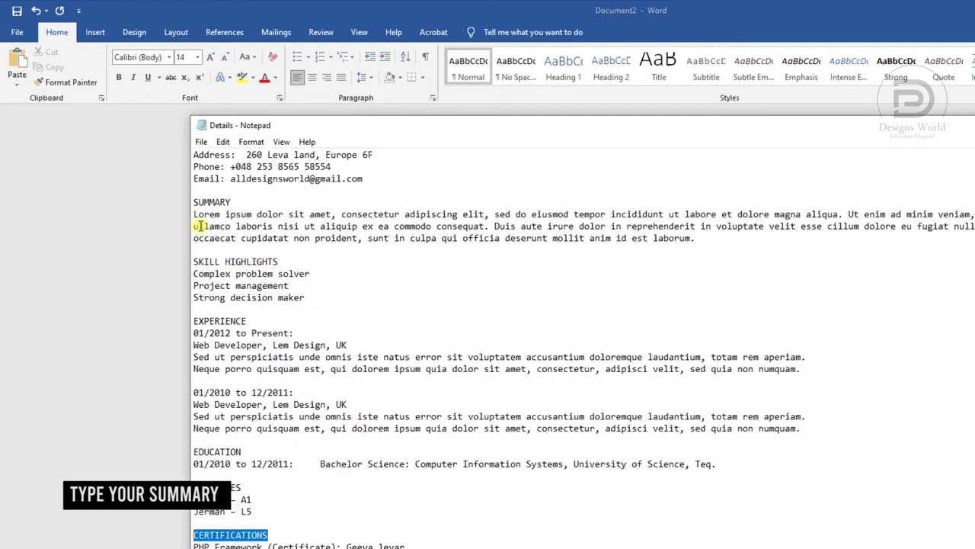
{"action": "left_click_drag", "start_coordinate": [193, 216], "coordinate": [707, 240]}
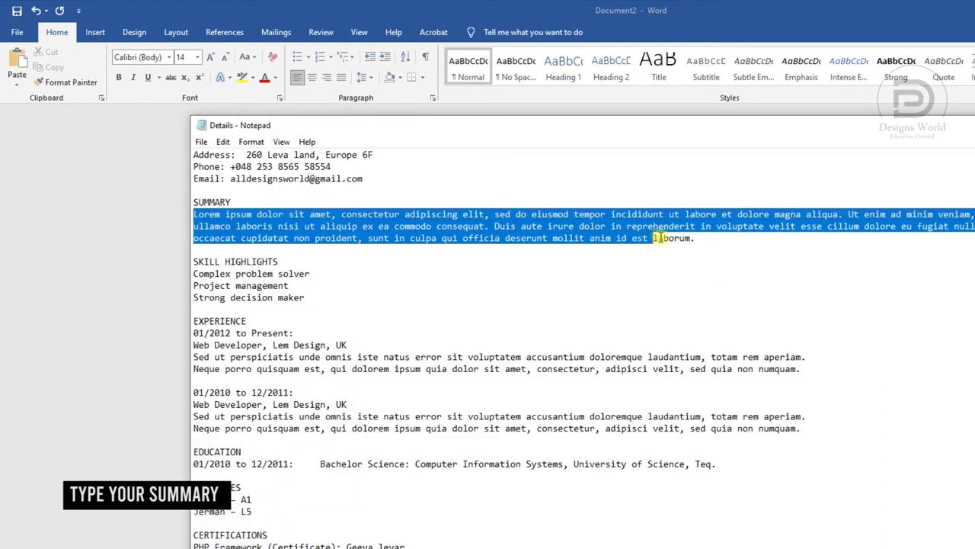
{"action": "left_click", "coordinate": [100, 240]}
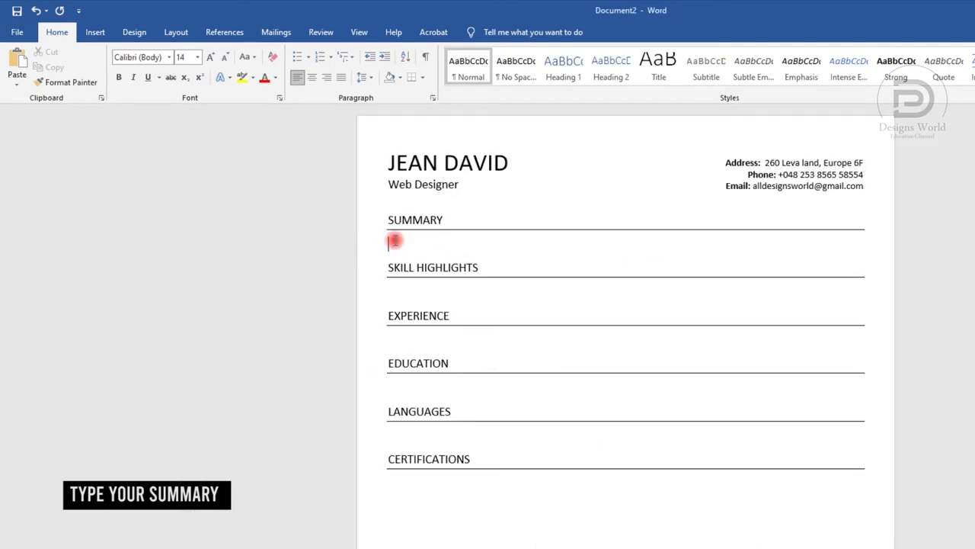
{"action": "type", "text": "Lorem ipsum dolor sit amet, consectetur adipiscing elit, sed do eiusmod tempor incididunt ut labore et dolore magna aliqua. Ut enim ad minim veniam, quis nostrud exercitation ullamco laboris nisi ut aliquip ex ea commodo consequat. Duis aute irure dolor in reprehenderit in voluptate velit esse cillum dolore eu fugiat nulla pariatur. Excepteur sint occaecat cupidatat non proident, sunt in culpa qui officia deserunt mollit anim id est laborum."}
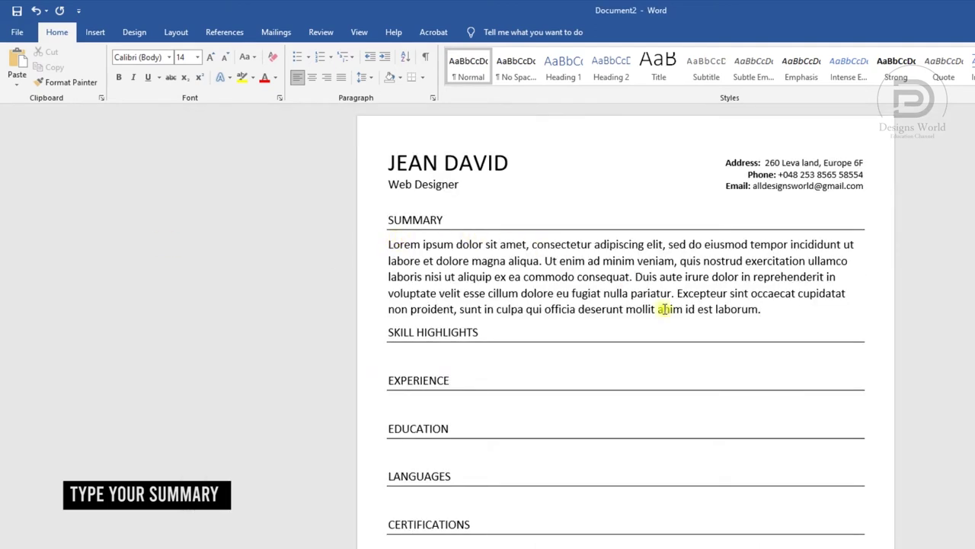
{"action": "left_click_drag", "start_coordinate": [774, 311], "coordinate": [396, 247]}
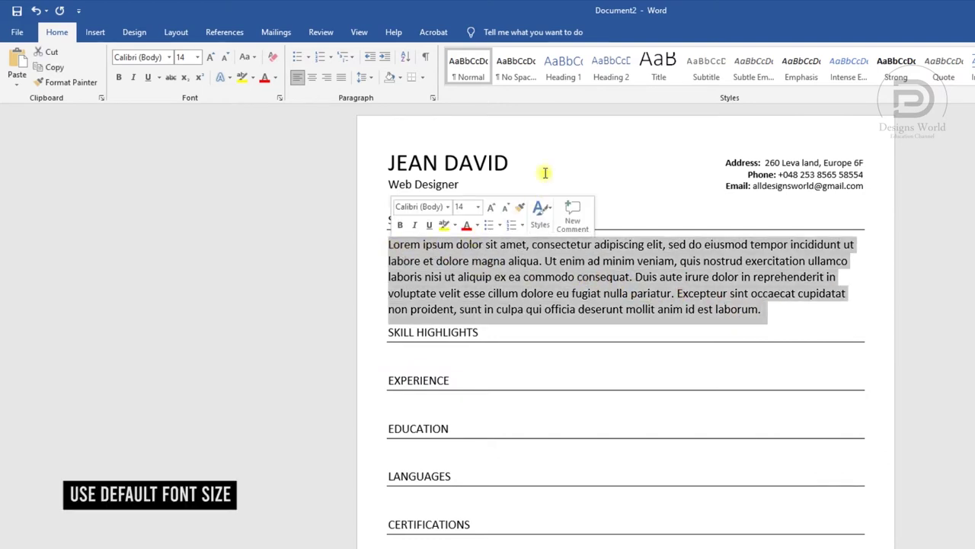
{"action": "left_click", "coordinate": [472, 79]}
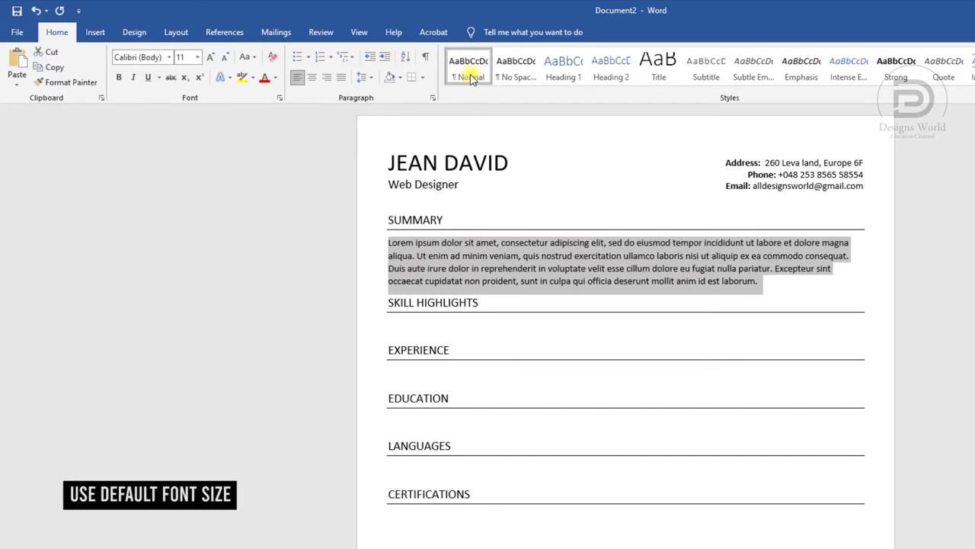
{"action": "left_click", "coordinate": [341, 78]}
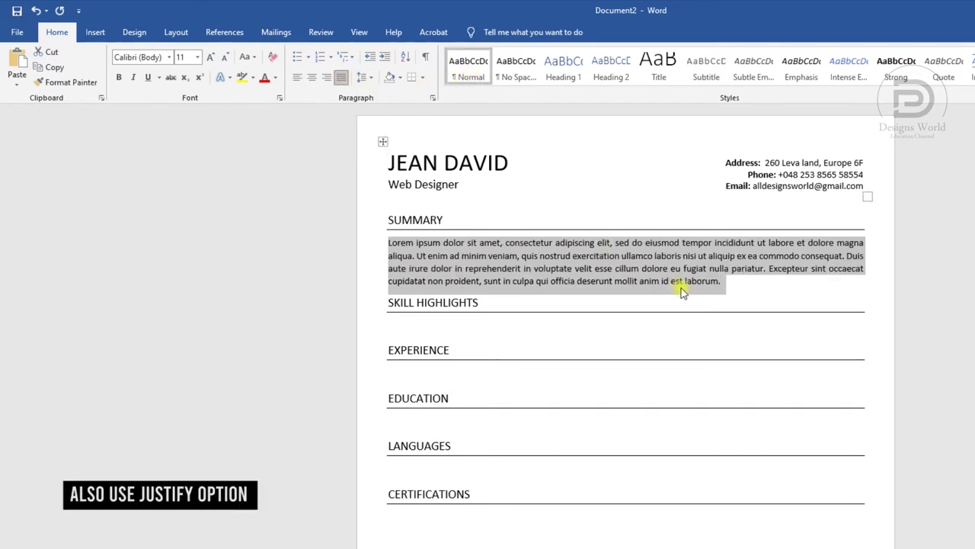
{"action": "left_click", "coordinate": [718, 290]}
{"action": "left_click", "coordinate": [441, 330]}
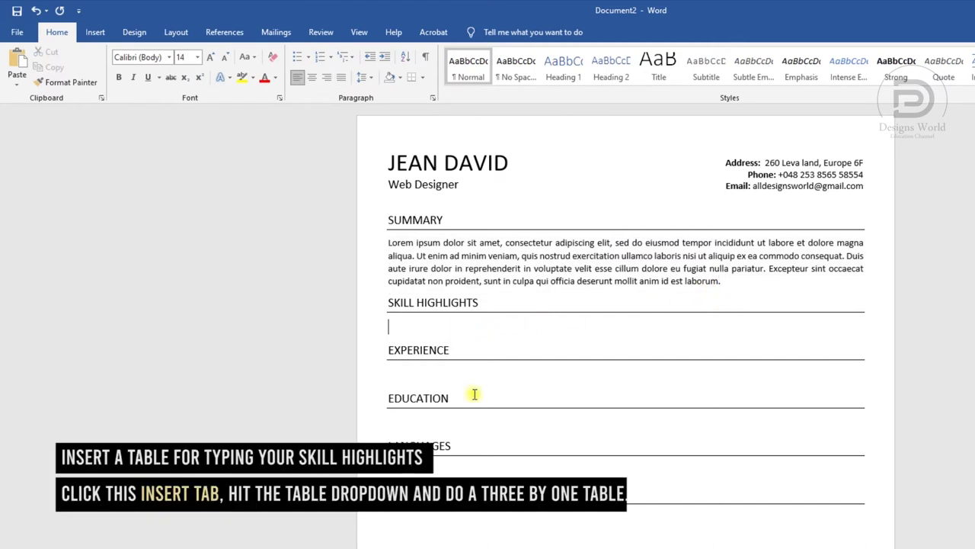
- Copy the three skill lines from Notepad and insert a three-column, one-row table
{"action": "key", "text": "alt+Tab"}
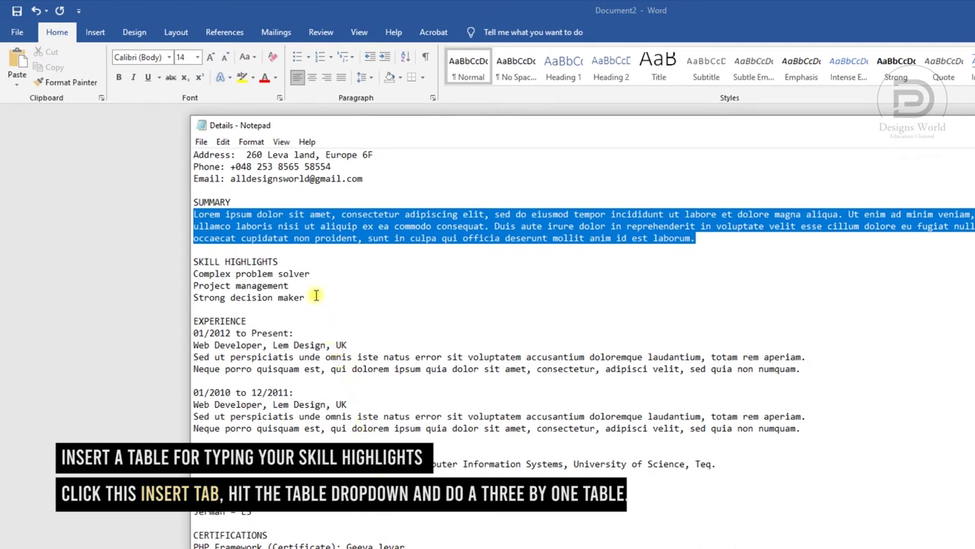
{"action": "left_click_drag", "start_coordinate": [306, 298], "coordinate": [195, 274]}
{"action": "key", "text": "ctrl+c"}
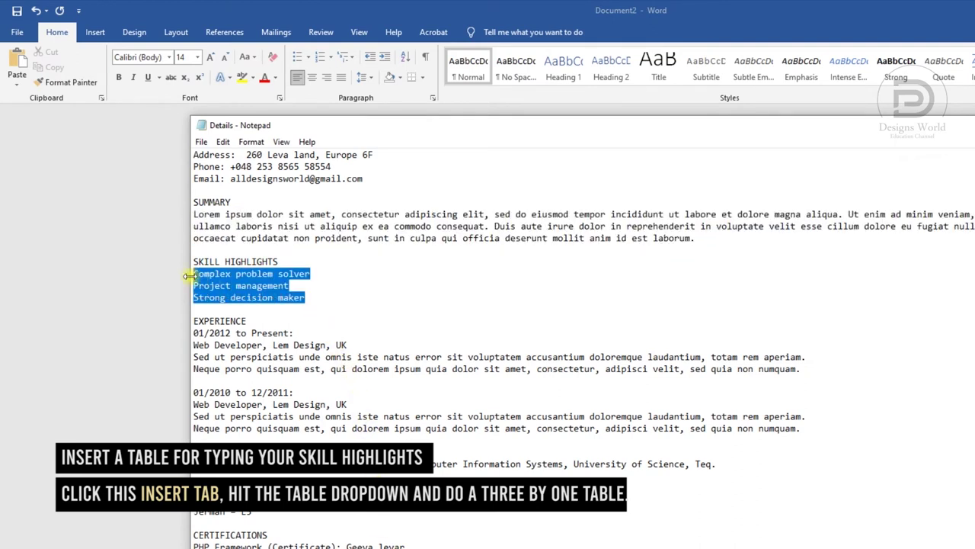
{"action": "key", "text": "alt+Tab"}
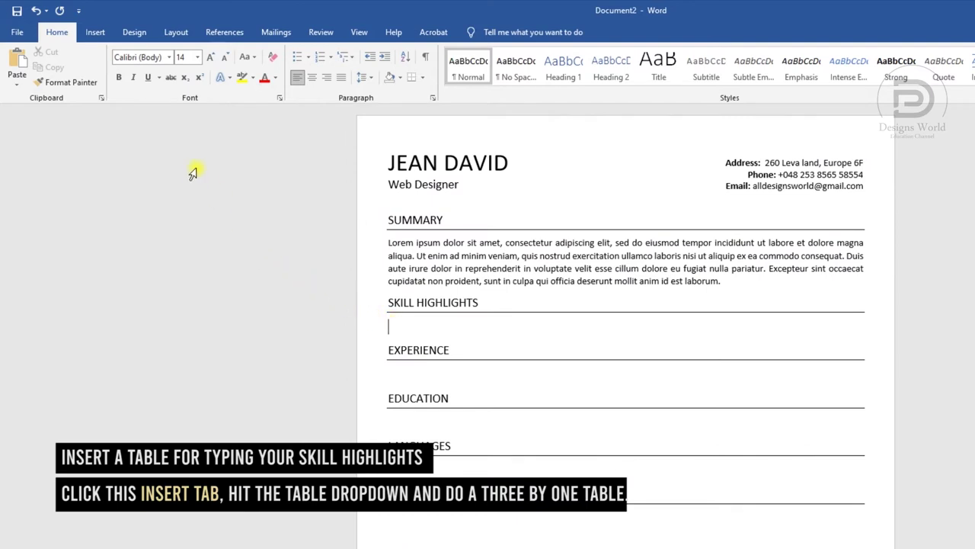
{"action": "left_click", "coordinate": [96, 33]}
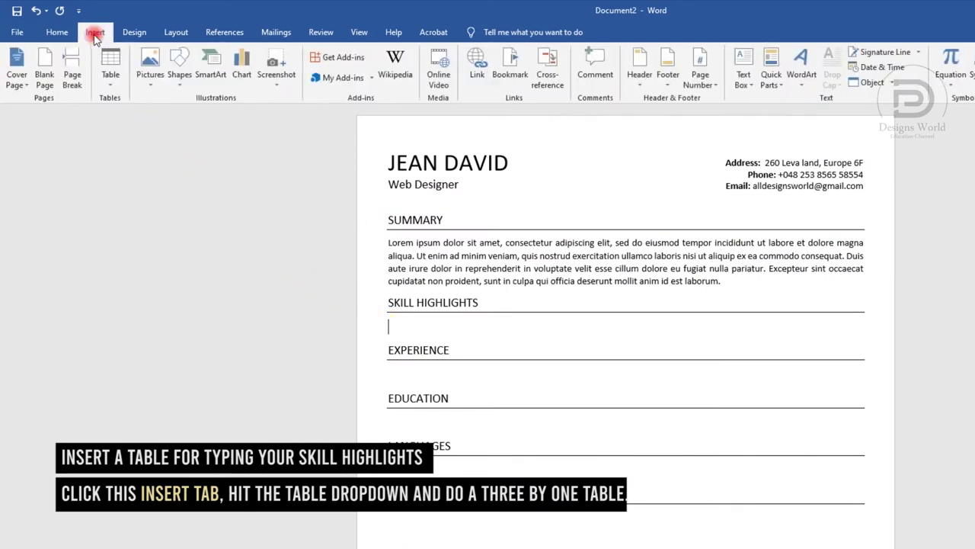
{"action": "left_click", "coordinate": [107, 61]}
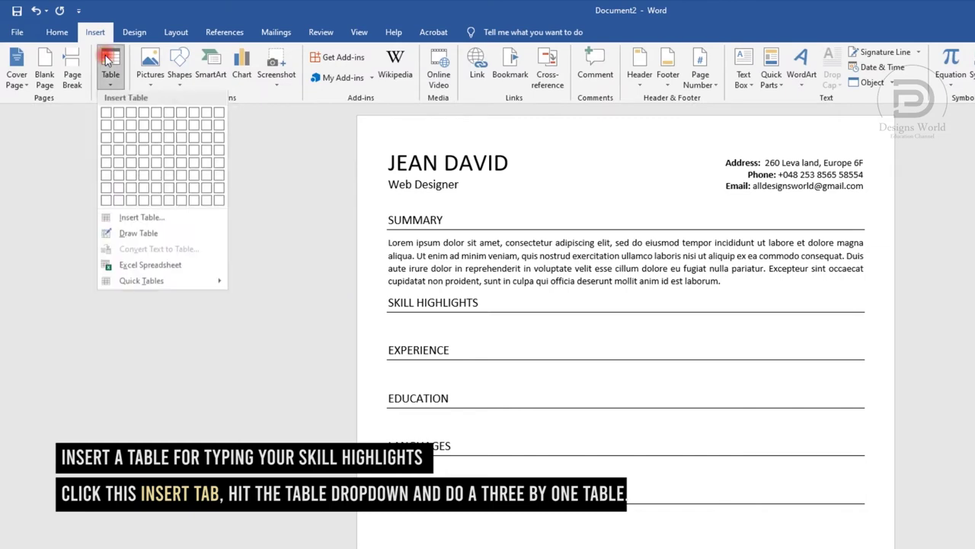
{"action": "left_click", "coordinate": [127, 115]}
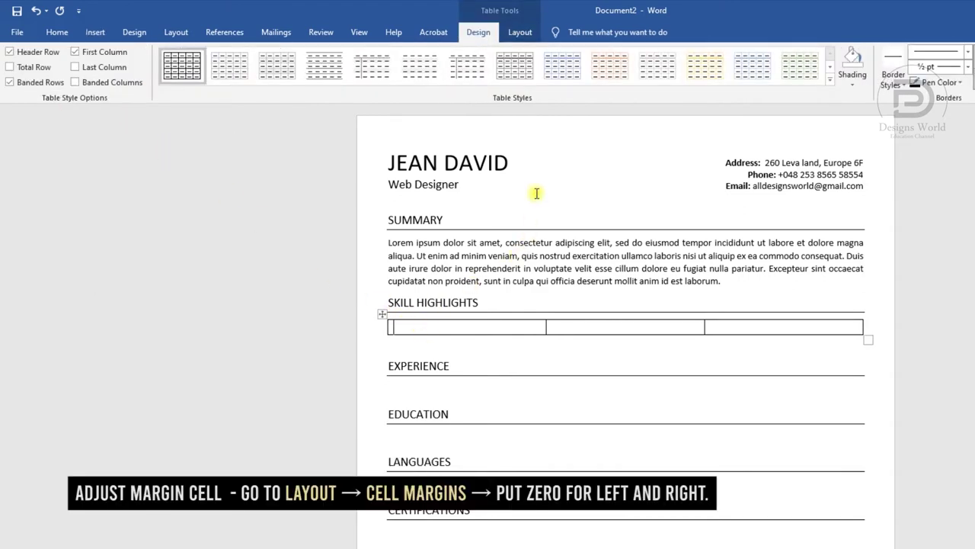
- Set the new table's left and right cell margins to 0
{"action": "left_click", "coordinate": [522, 35]}
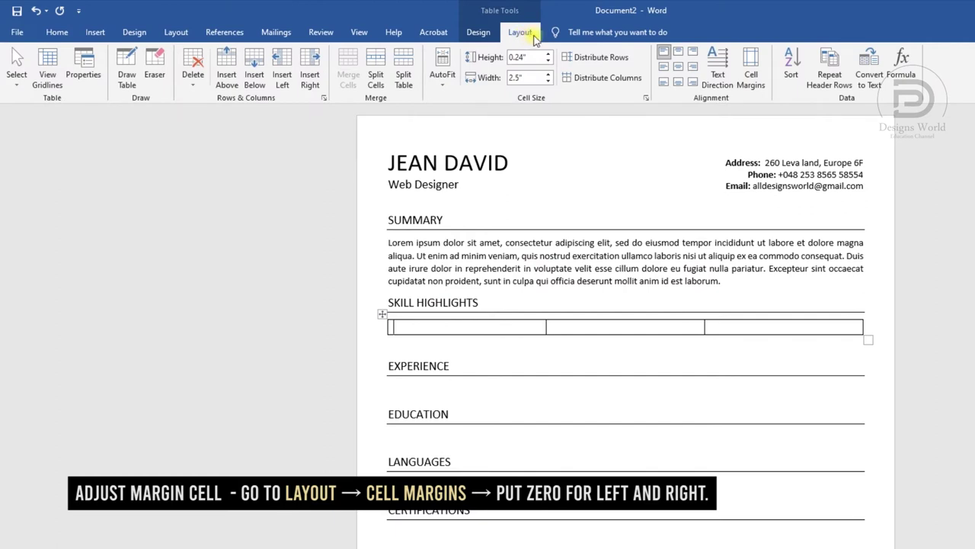
{"action": "left_click", "coordinate": [753, 80]}
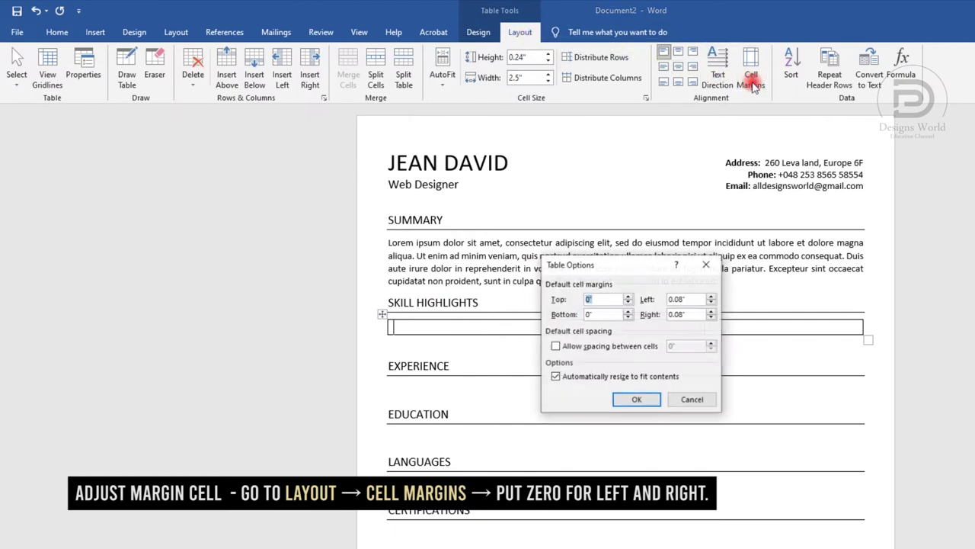
{"action": "double_click", "coordinate": [689, 298]}
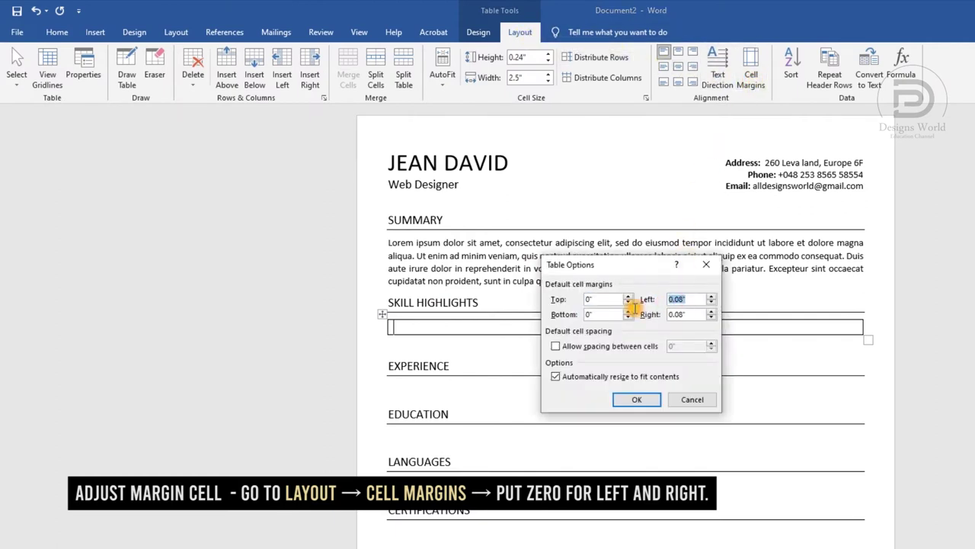
{"action": "type", "text": "0"}
{"action": "left_click_drag", "start_coordinate": [695, 315], "coordinate": [644, 315]}
{"action": "type", "text": "0"}
{"action": "left_click", "coordinate": [637, 399]}
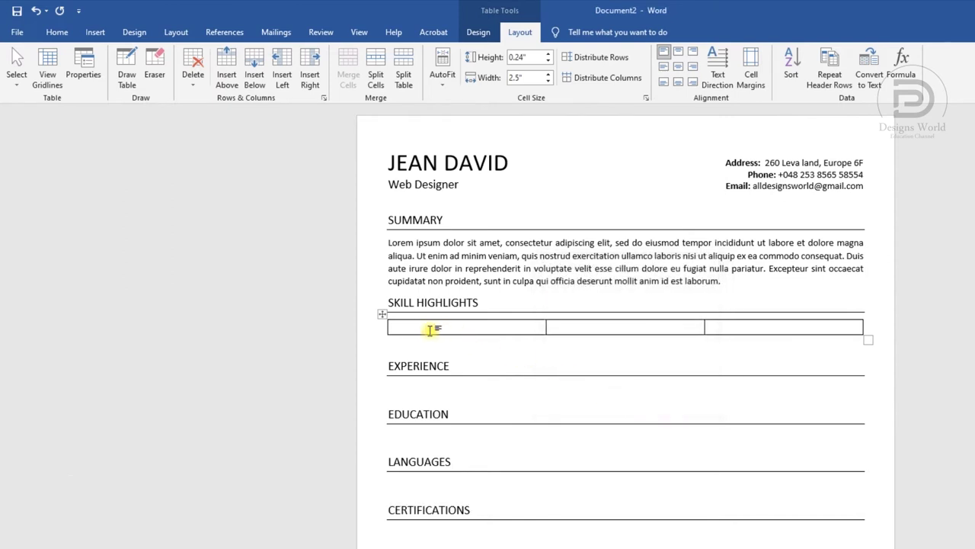
- Paste the skills into the first cell as 11 pt filled round bullets
{"action": "key", "text": "ctrl+v"}
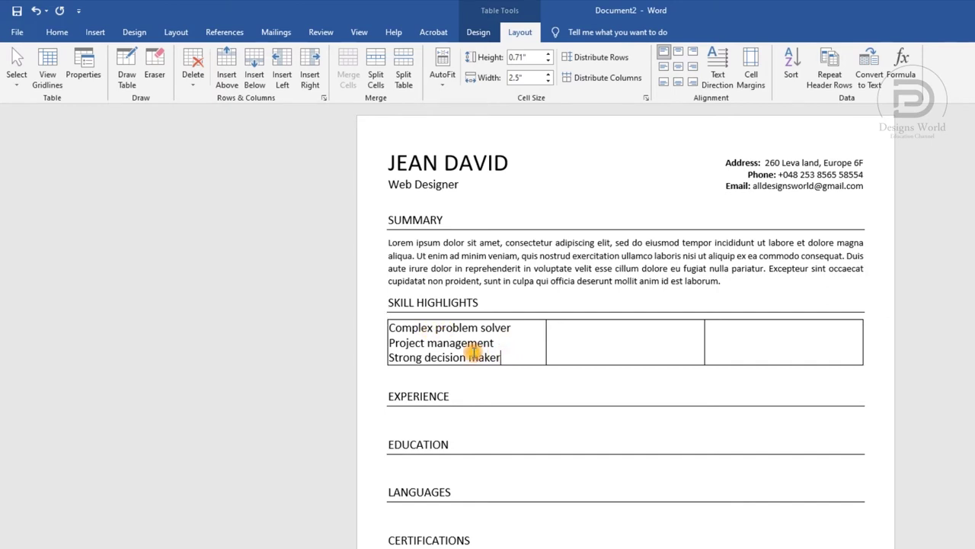
{"action": "left_click_drag", "start_coordinate": [499, 355], "coordinate": [377, 336]}
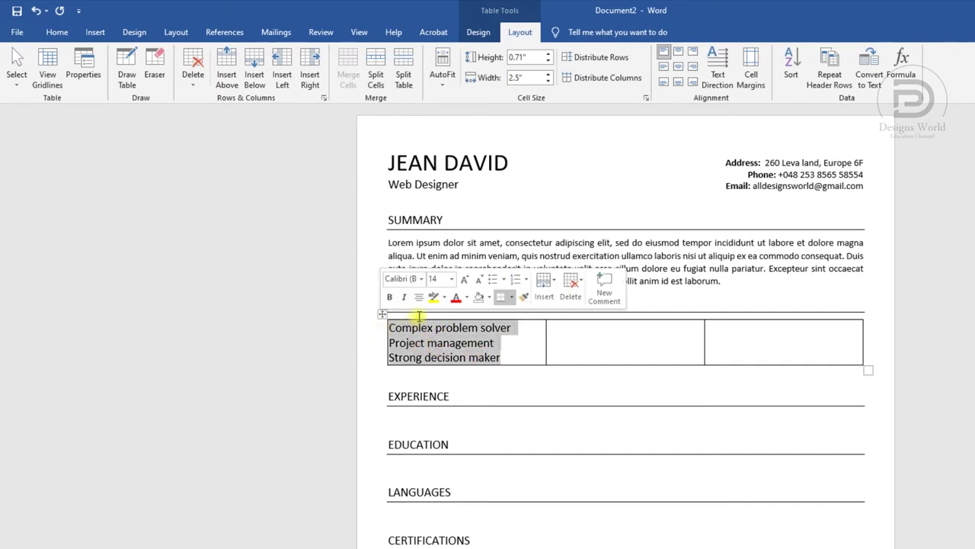
{"action": "left_click", "coordinate": [433, 278]}
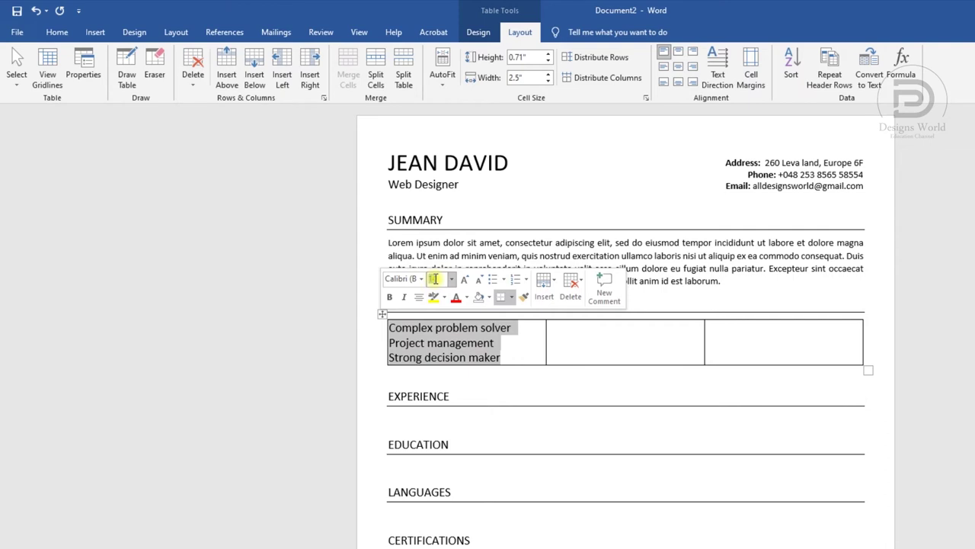
{"action": "type", "text": "11"}
{"action": "key", "text": "Return"}
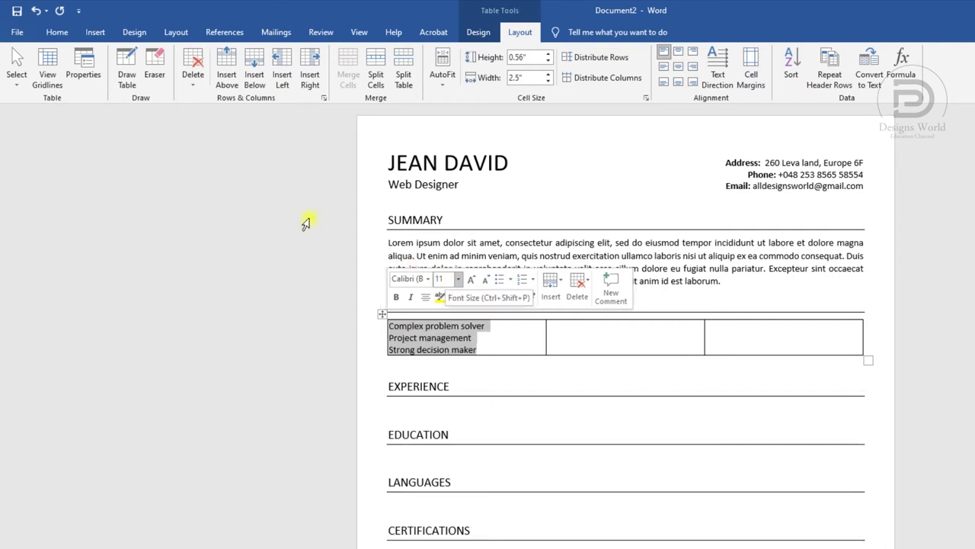
{"action": "left_click", "coordinate": [57, 32]}
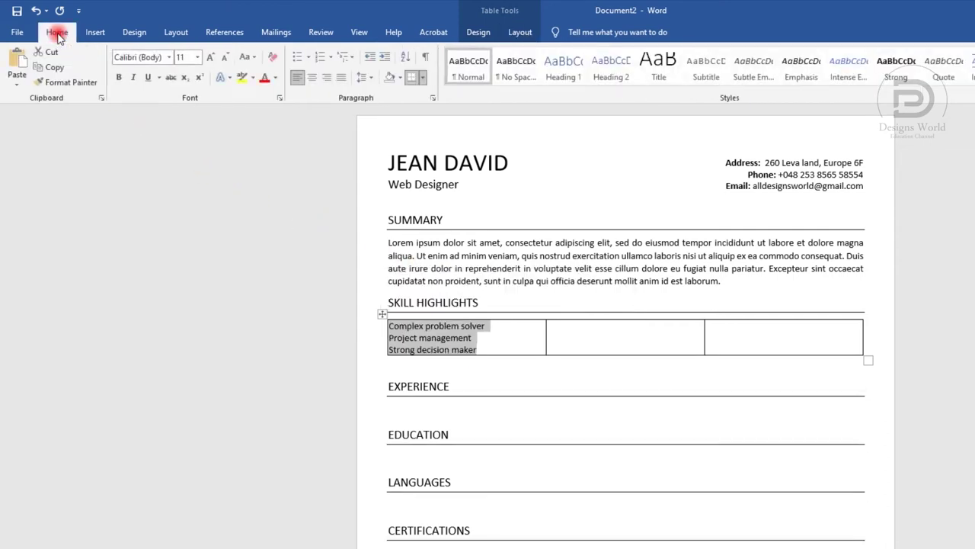
{"action": "left_click", "coordinate": [308, 60]}
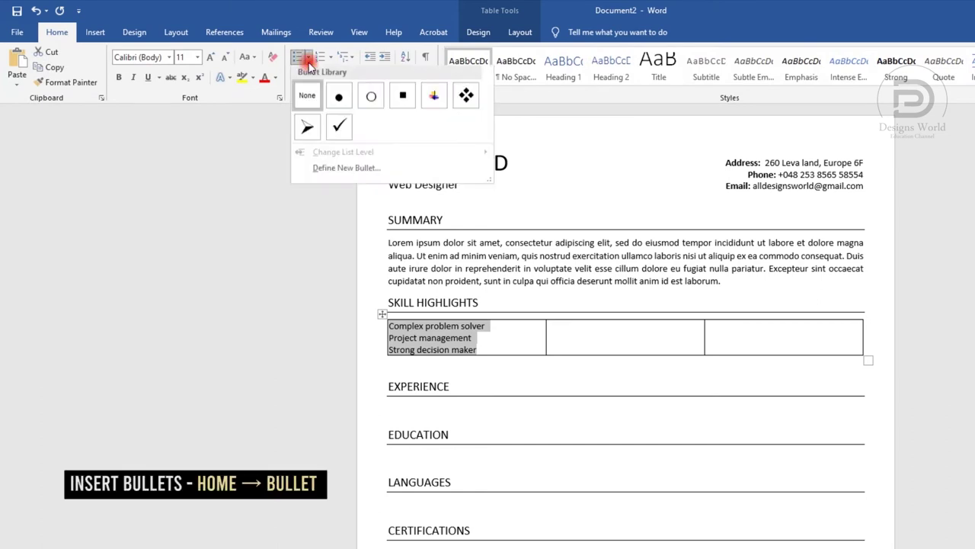
{"action": "left_click", "coordinate": [338, 96]}
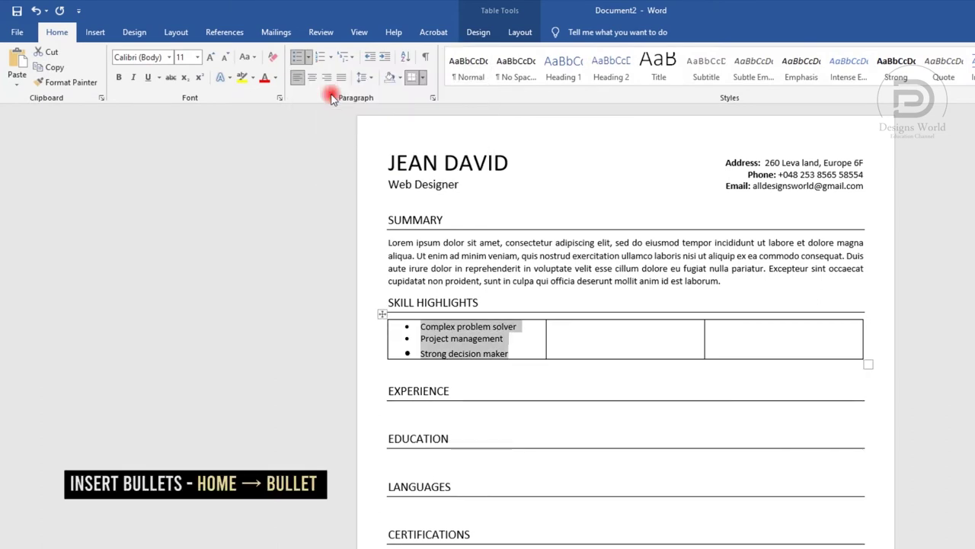
{"action": "left_click", "coordinate": [513, 353]}
- Duplicate the bulleted skills list into the middle and right cells
{"action": "left_click_drag", "start_coordinate": [519, 351], "coordinate": [395, 322]}
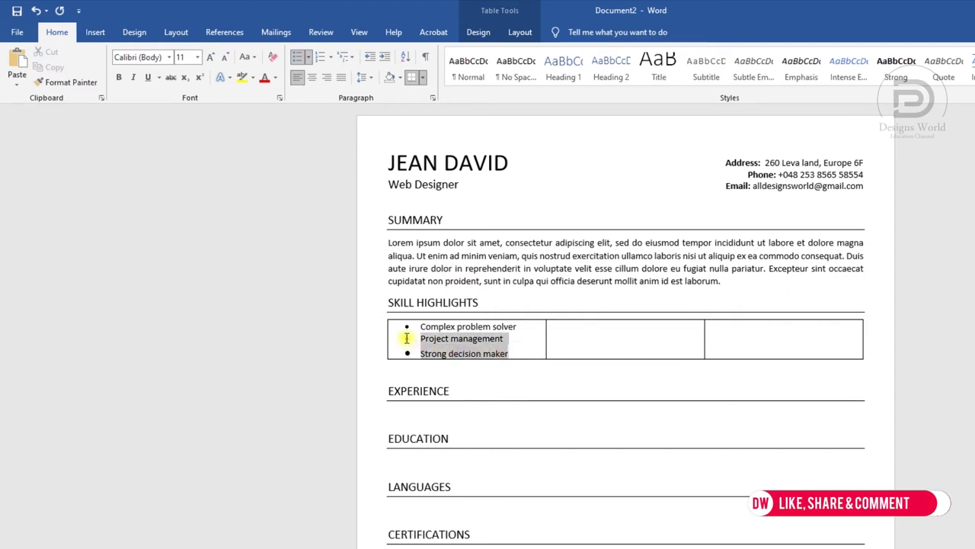
{"action": "left_click", "coordinate": [585, 329]}
{"action": "key", "text": "ctrl+v"}
{"action": "left_click", "coordinate": [730, 333]}
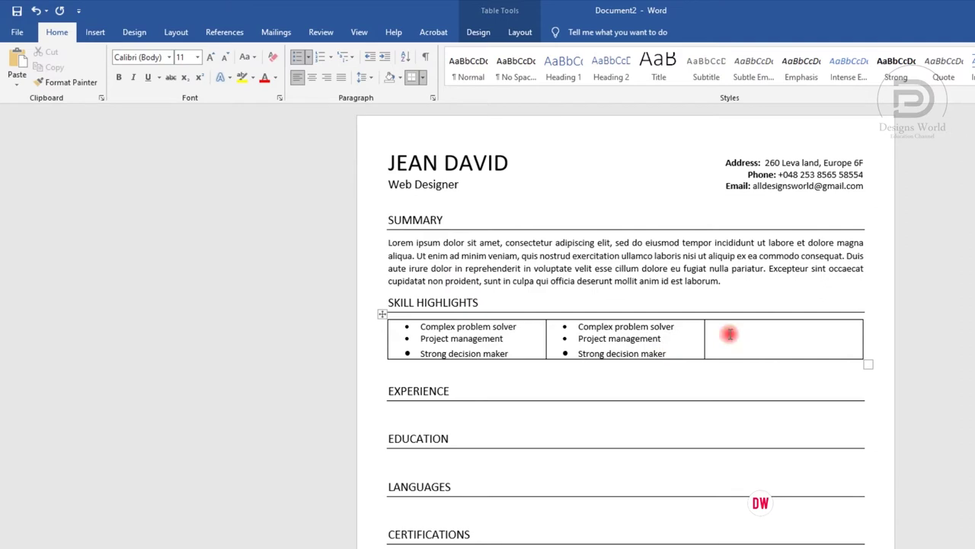
{"action": "key", "text": "ctrl+v"}
{"action": "left_click", "coordinate": [926, 396]}
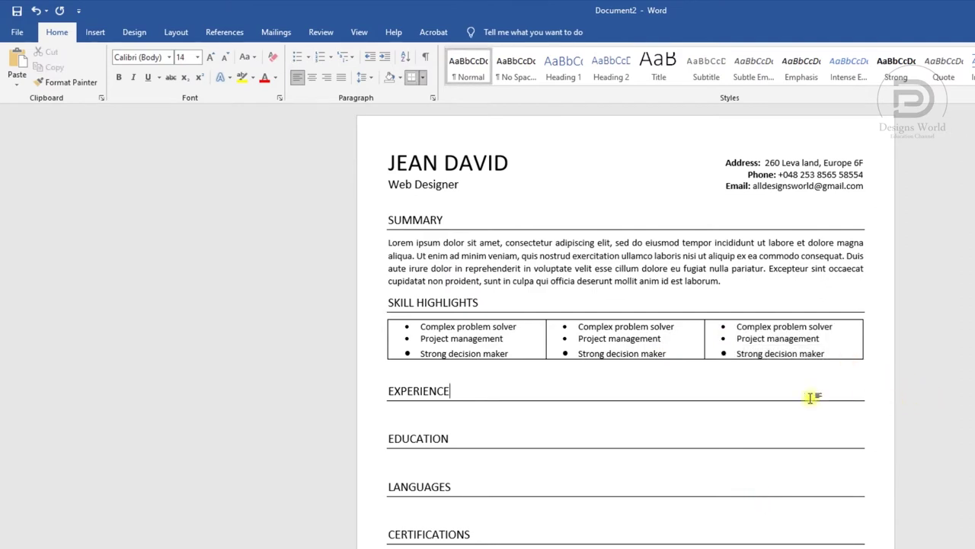
{"action": "left_click", "coordinate": [382, 315]}
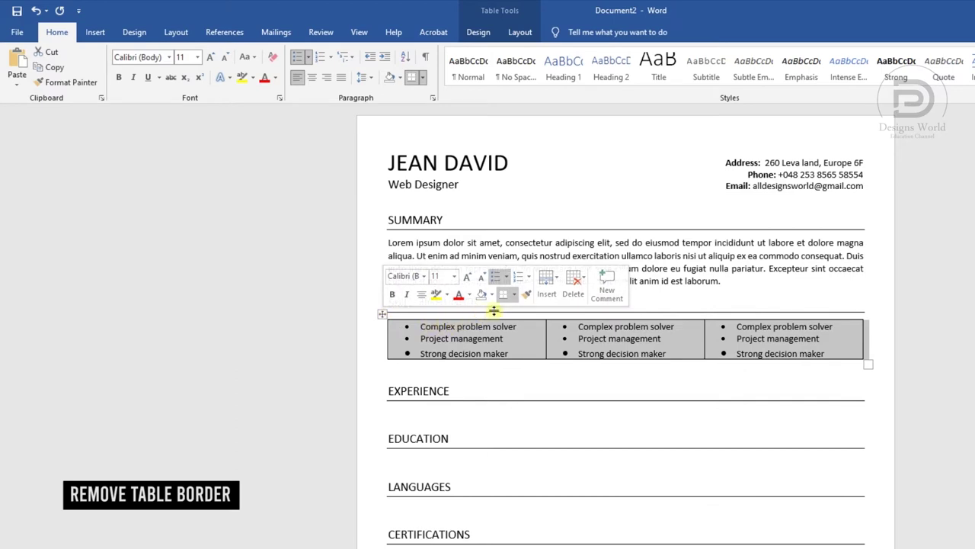
- Remove all borders from the skills table
{"action": "left_click", "coordinate": [515, 296]}
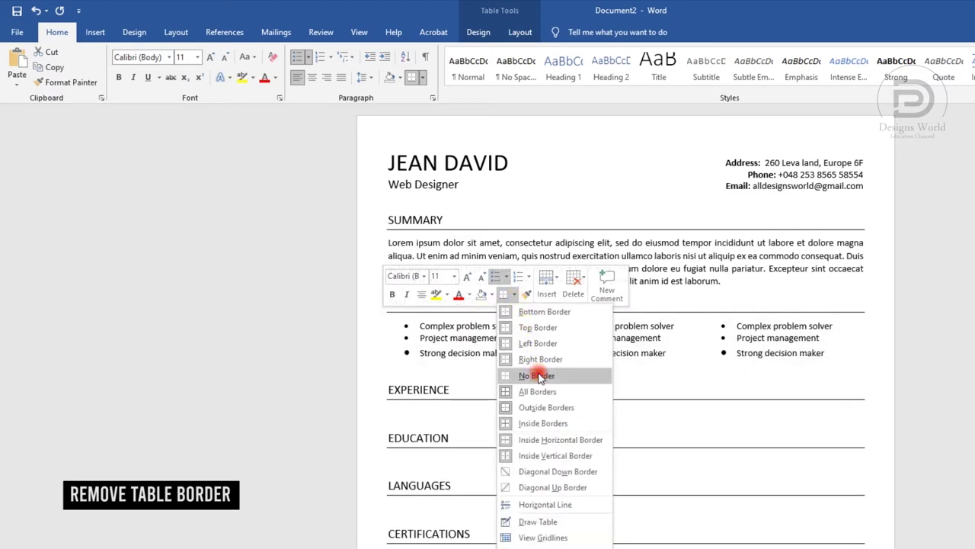
{"action": "left_click", "coordinate": [538, 375]}
{"action": "left_click", "coordinate": [955, 381]}
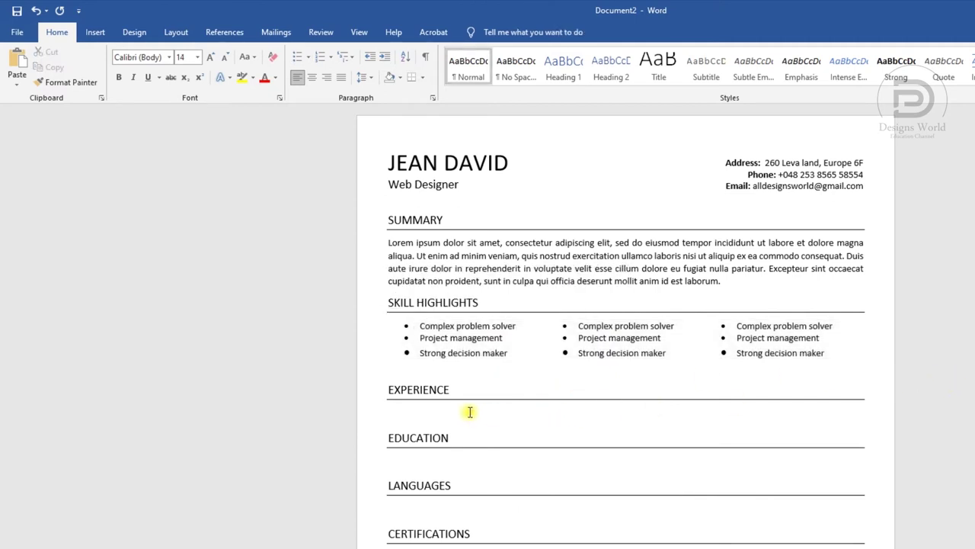
- Remove the space after the EXPERIENCE heading paragraph
{"action": "left_click_drag", "start_coordinate": [457, 389], "coordinate": [377, 392]}
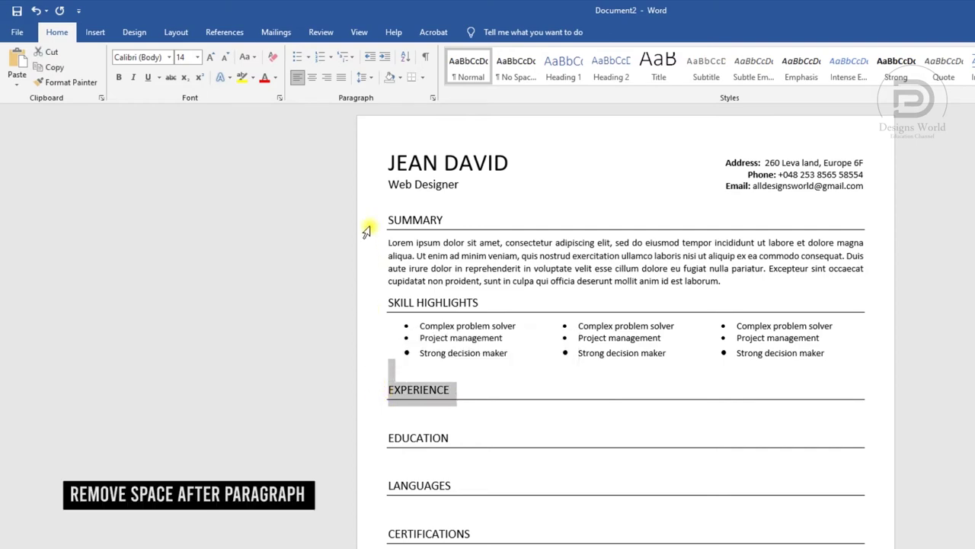
{"action": "left_click", "coordinate": [369, 77]}
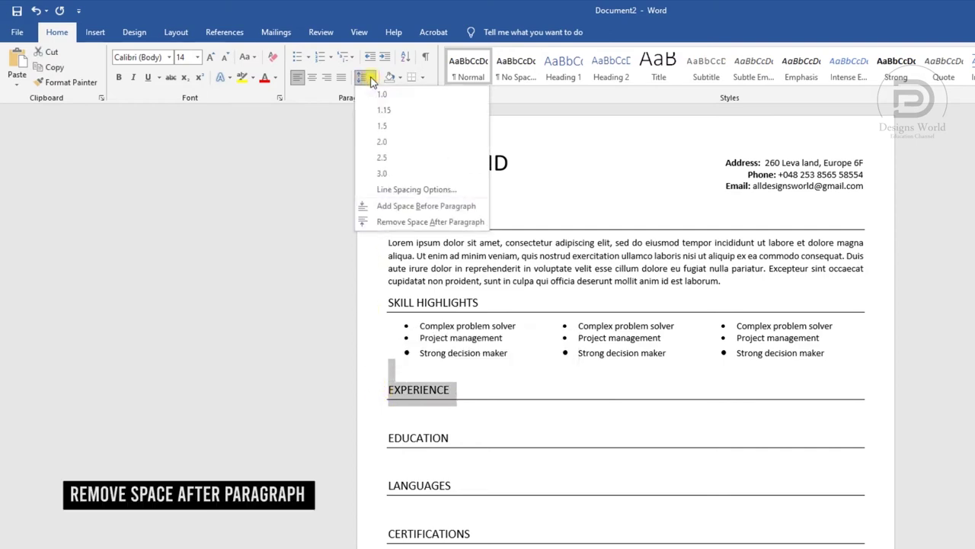
{"action": "left_click", "coordinate": [392, 221]}
{"action": "left_click", "coordinate": [428, 407]}
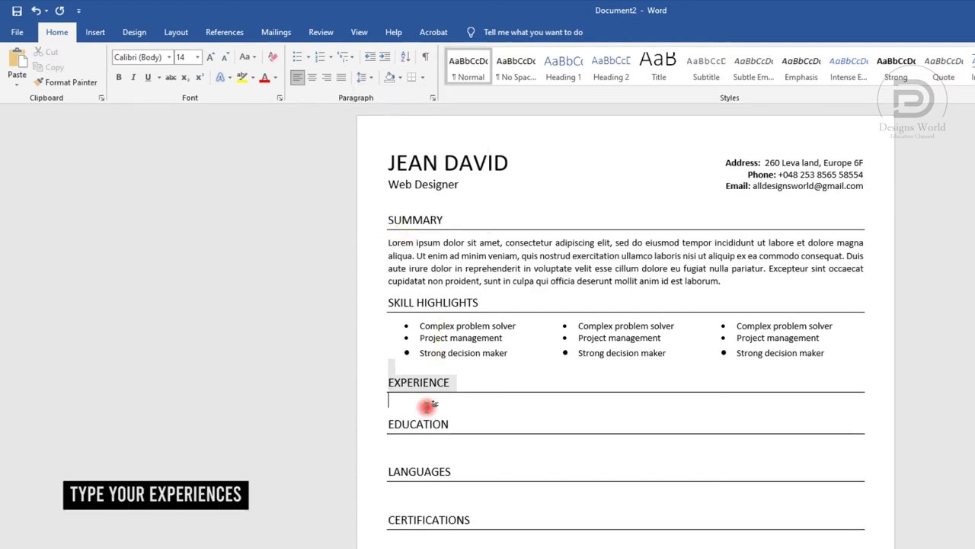
{"action": "scroll", "coordinate": [428, 406], "scroll_direction": "down", "scroll_amount": 1}
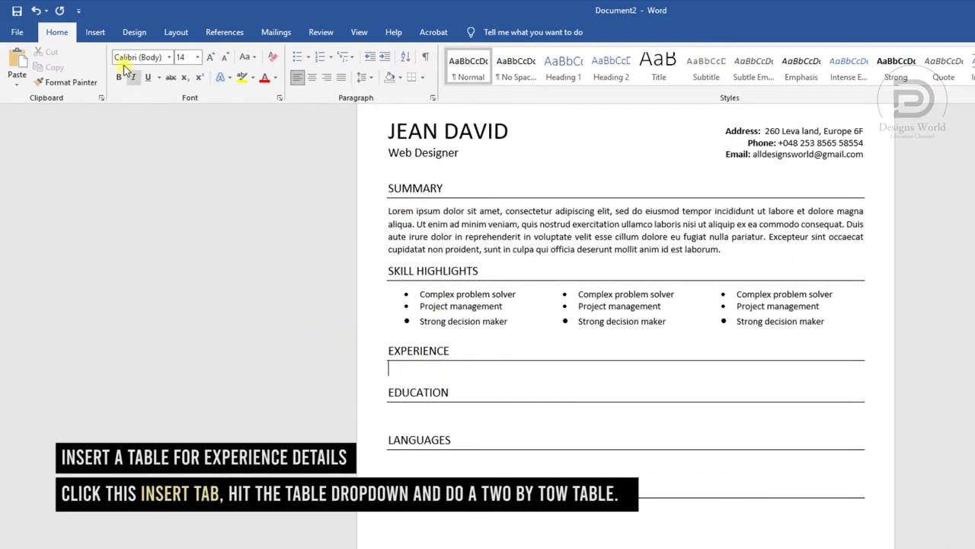
{"action": "left_click", "coordinate": [95, 32]}
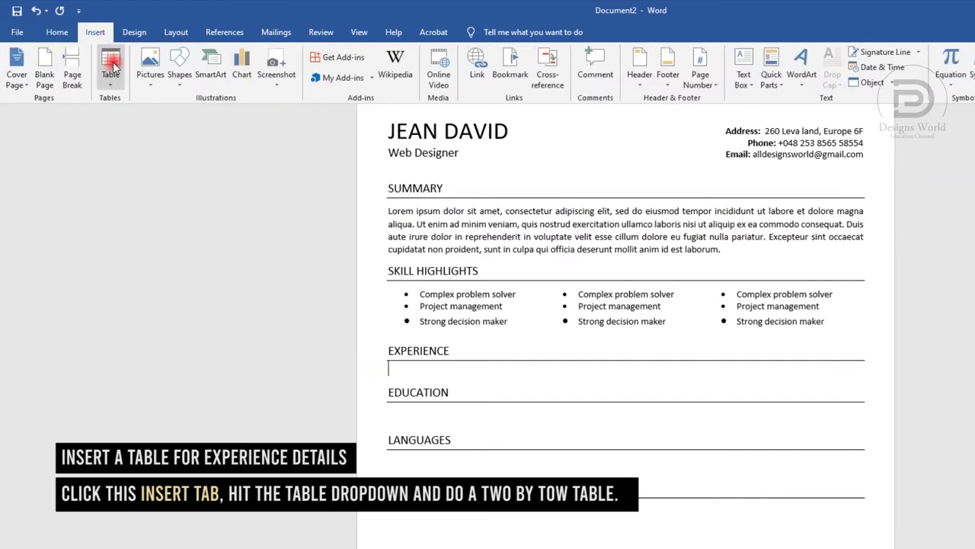
- Insert a 2x2 table under EXPERIENCE and set its left and right cell margins to 0
{"action": "left_click", "coordinate": [114, 66]}
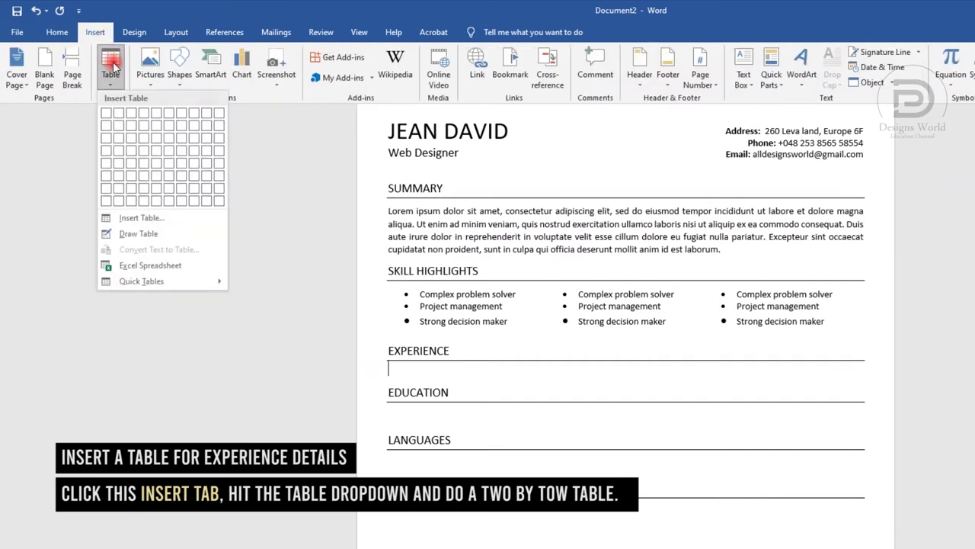
{"action": "left_click", "coordinate": [117, 126]}
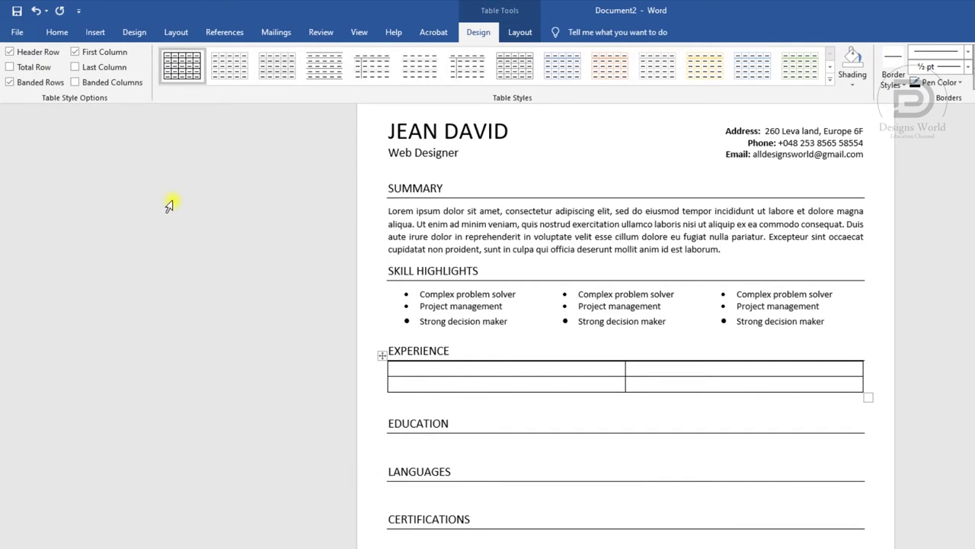
{"action": "left_click", "coordinate": [521, 32]}
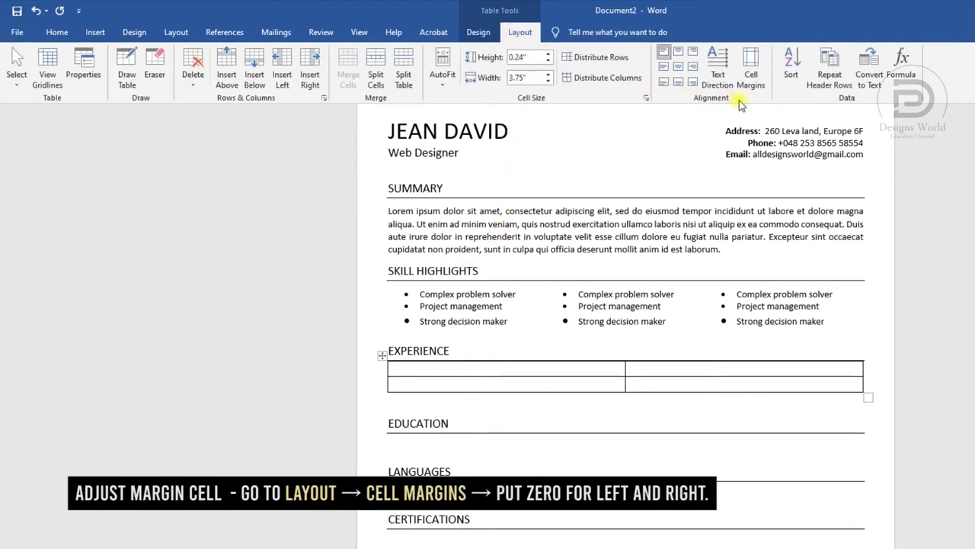
{"action": "left_click", "coordinate": [747, 76]}
{"action": "left_click_drag", "start_coordinate": [690, 299], "coordinate": [658, 315]}
{"action": "type", "text": "00"}
{"action": "left_click", "coordinate": [635, 401]}
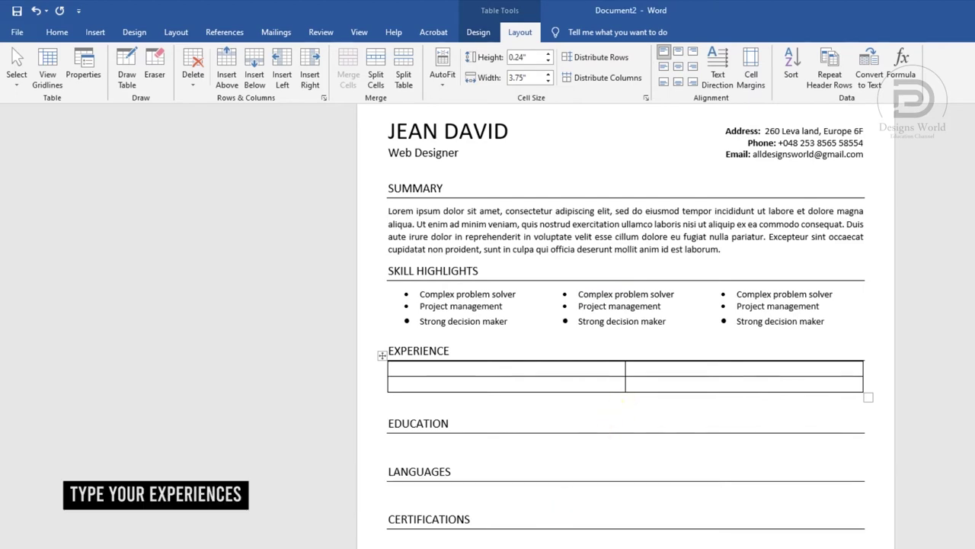
- Copy '01/2012 to Present:' and '01/2010 to 12/2011:' from Notepad into the table's left cells
{"action": "key", "text": "alt+Tab"}
{"action": "left_click", "coordinate": [195, 333]}
{"action": "key", "text": "shift+End"}
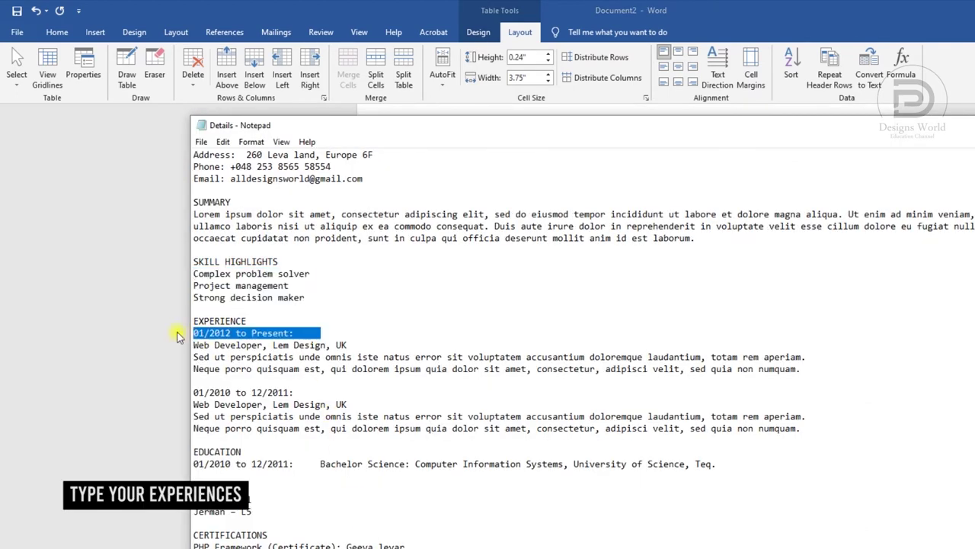
{"action": "key", "text": "ctrl+c"}
{"action": "key", "text": "alt+Tab"}
{"action": "left_click", "coordinate": [410, 368]}
{"action": "key", "text": "ctrl+v"}
{"action": "key", "text": "alt+Tab"}
{"action": "left_click_drag", "start_coordinate": [321, 392], "coordinate": [169, 397]}
{"action": "key", "text": "ctrl+c"}
{"action": "key", "text": "alt+Tab"}
{"action": "left_click", "coordinate": [462, 386]}
{"action": "key", "text": "ctrl+v"}
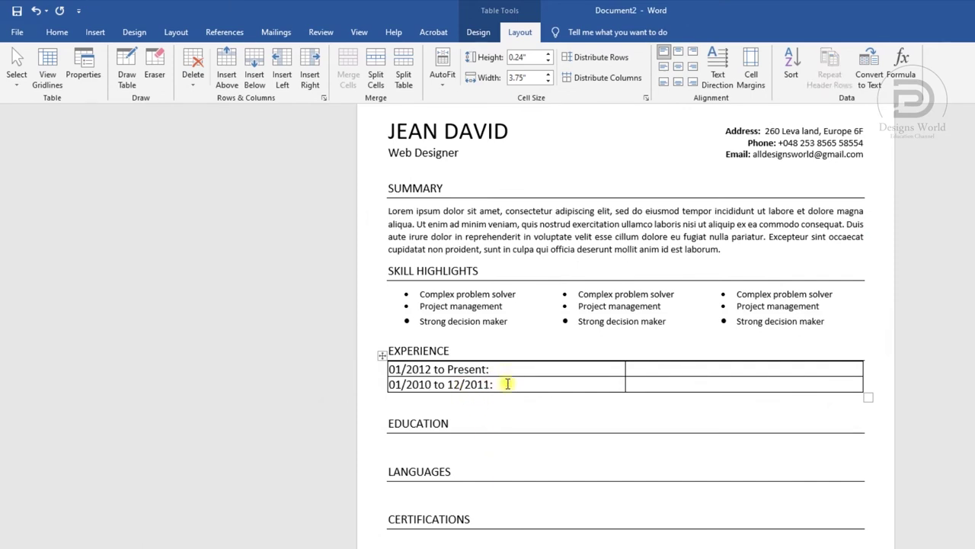
- Set the dates to size 13 and narrow the date column to 1.75 inches
{"action": "left_click_drag", "start_coordinate": [509, 386], "coordinate": [392, 368]}
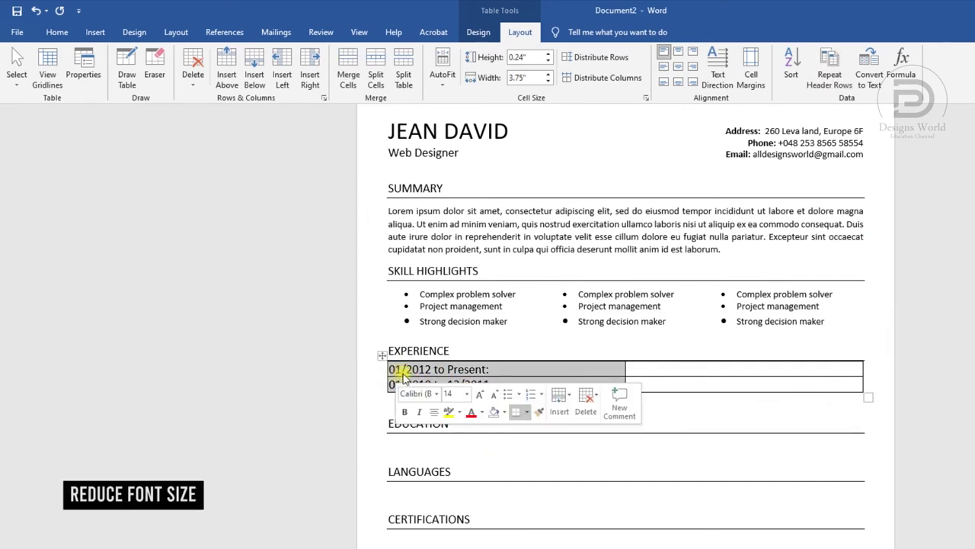
{"action": "left_click", "coordinate": [449, 393]}
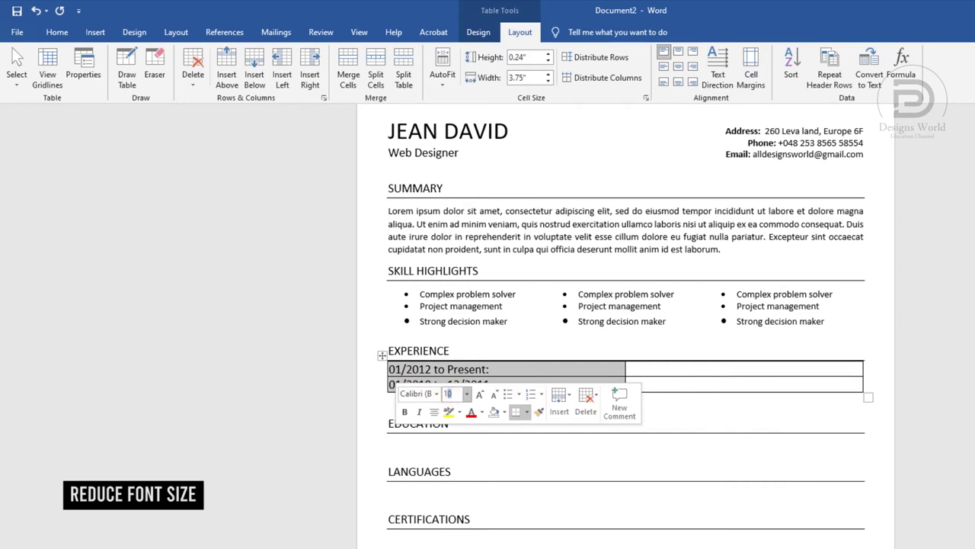
{"action": "type", "text": "13"}
{"action": "key", "text": "Return"}
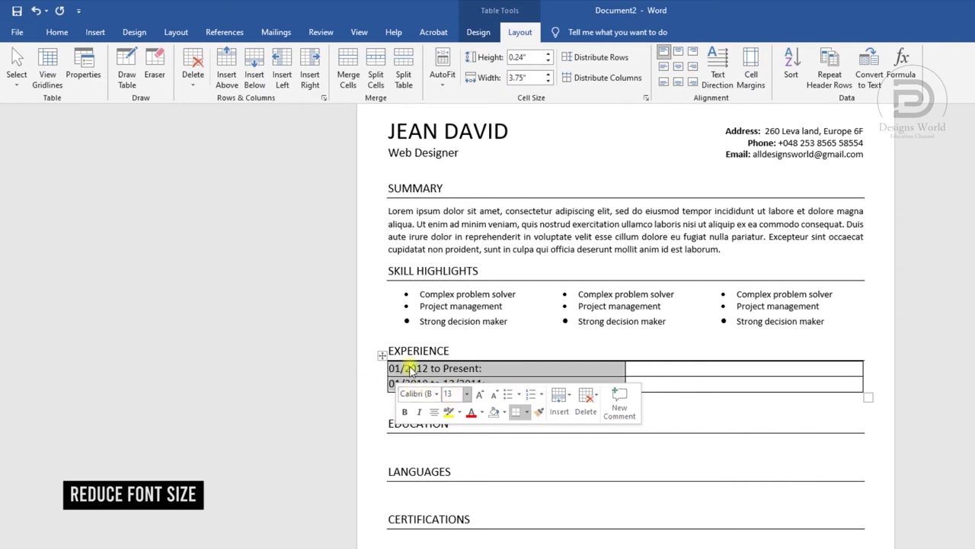
{"action": "left_click", "coordinate": [610, 369]}
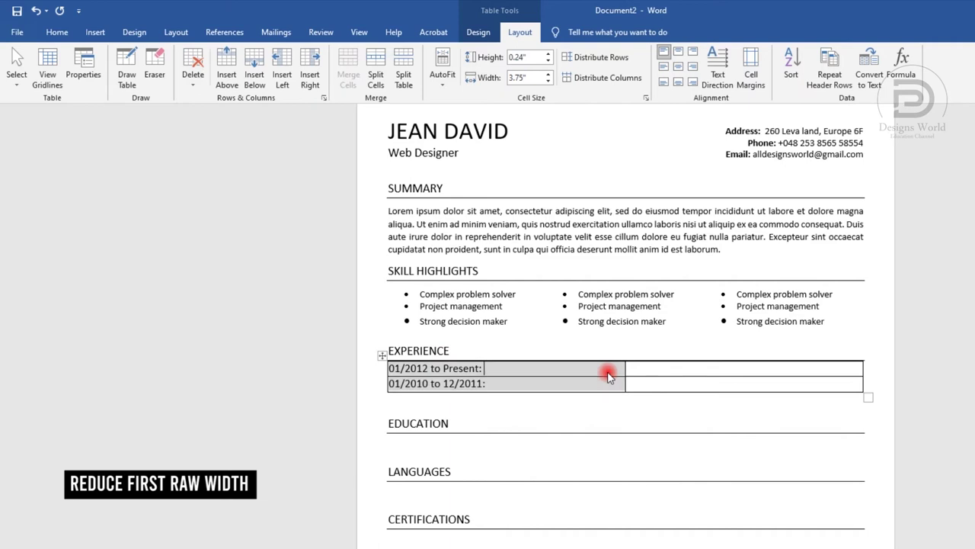
{"action": "left_click_drag", "start_coordinate": [625, 368], "coordinate": [498, 387]}
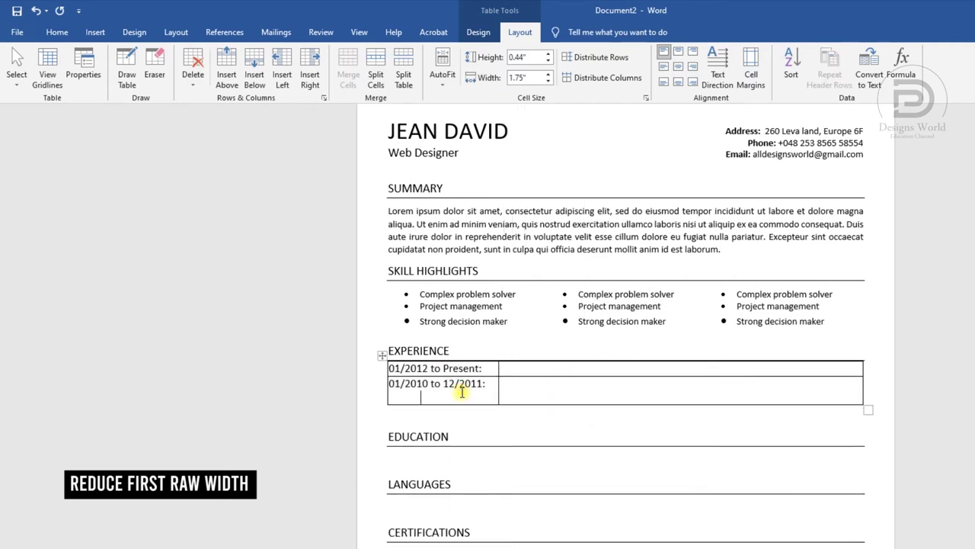
{"action": "key", "text": "BackSpace"}
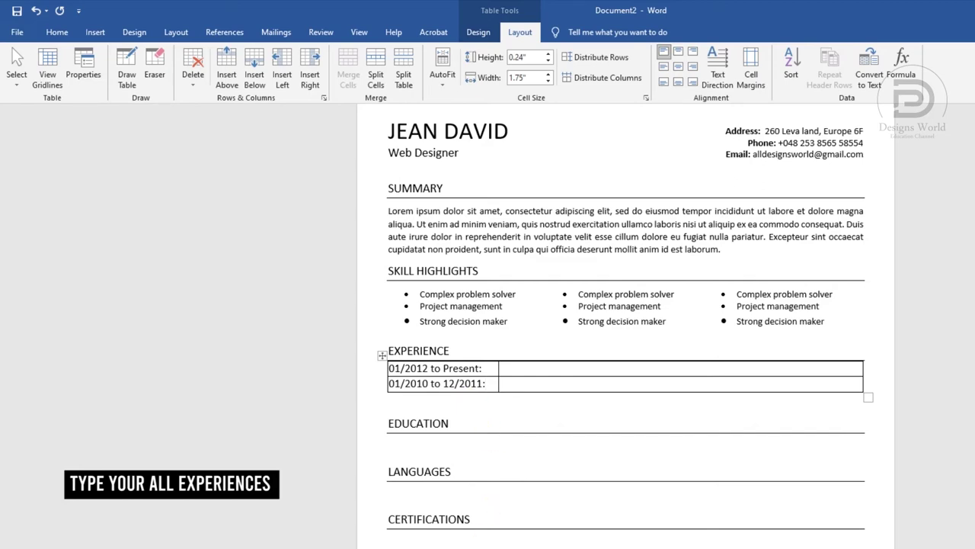
{"action": "key", "text": "alt+Tab"}
- Paste the Web Developer, Lem Design, UK job entry into the first row's right cell at 11 pt
{"action": "left_click_drag", "start_coordinate": [800, 370], "coordinate": [188, 350]}
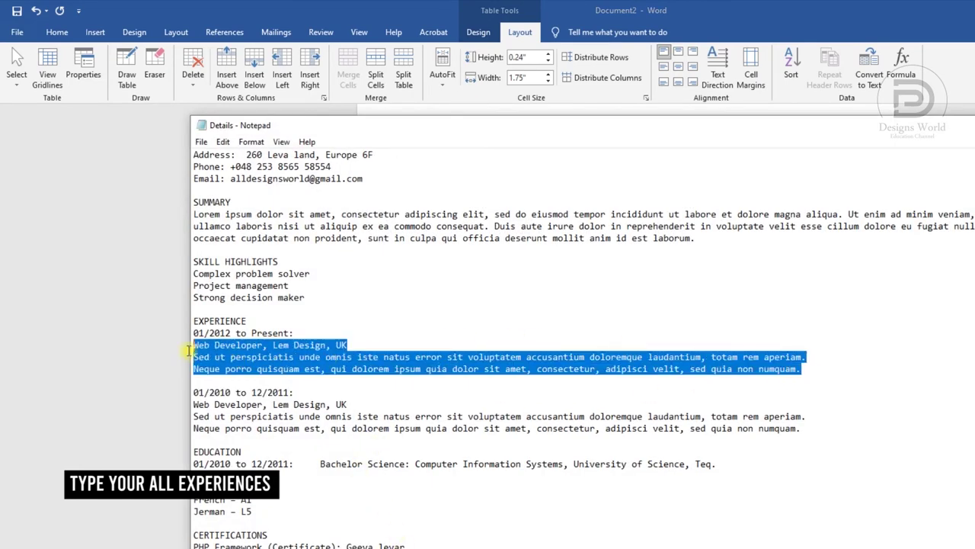
{"action": "key", "text": "alt+Tab"}
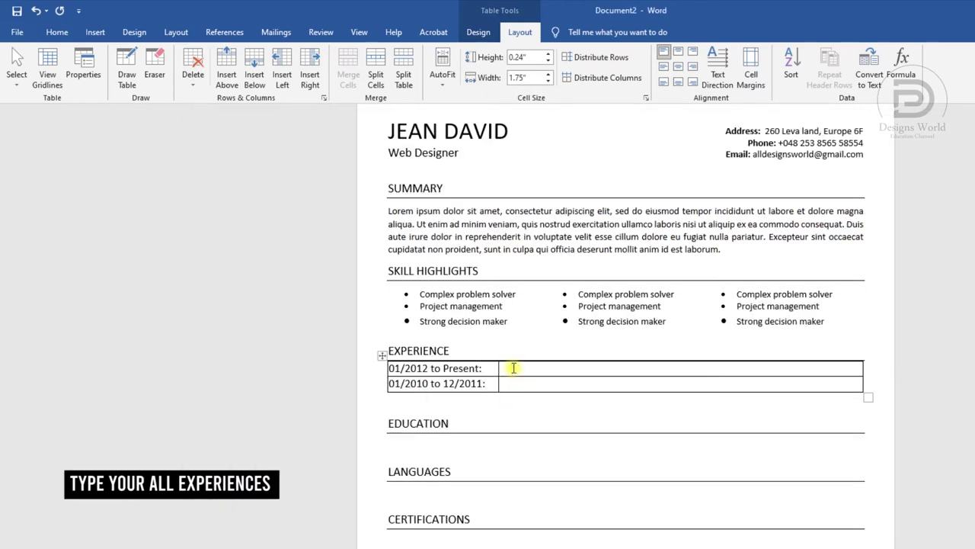
{"action": "left_click", "coordinate": [513, 368]}
{"action": "key", "text": "ctrl+v"}
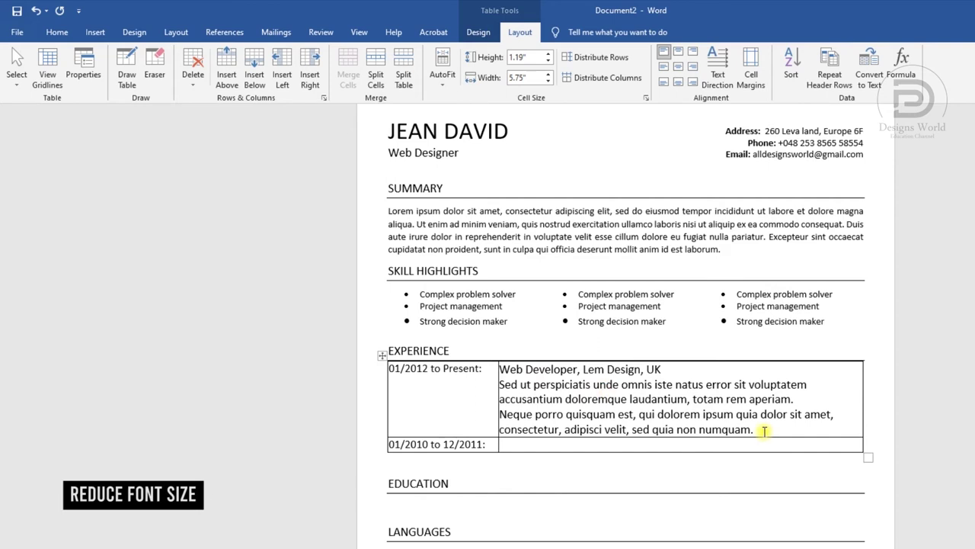
{"action": "left_click_drag", "start_coordinate": [758, 429], "coordinate": [556, 387]}
{"action": "left_click", "coordinate": [502, 385]}
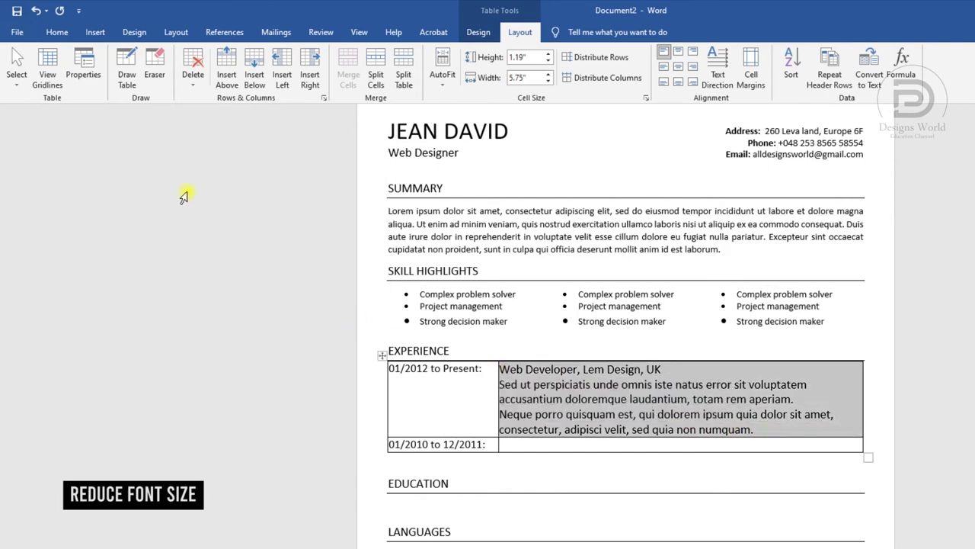
{"action": "left_click", "coordinate": [57, 34]}
{"action": "type", "text": "11"}
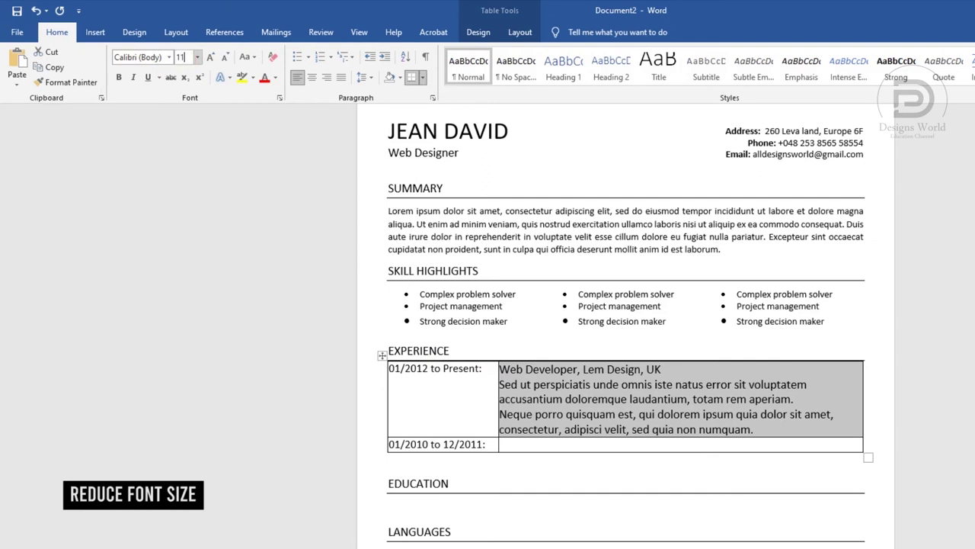
{"action": "type", "text": "9"}
{"action": "key", "text": "Return"}
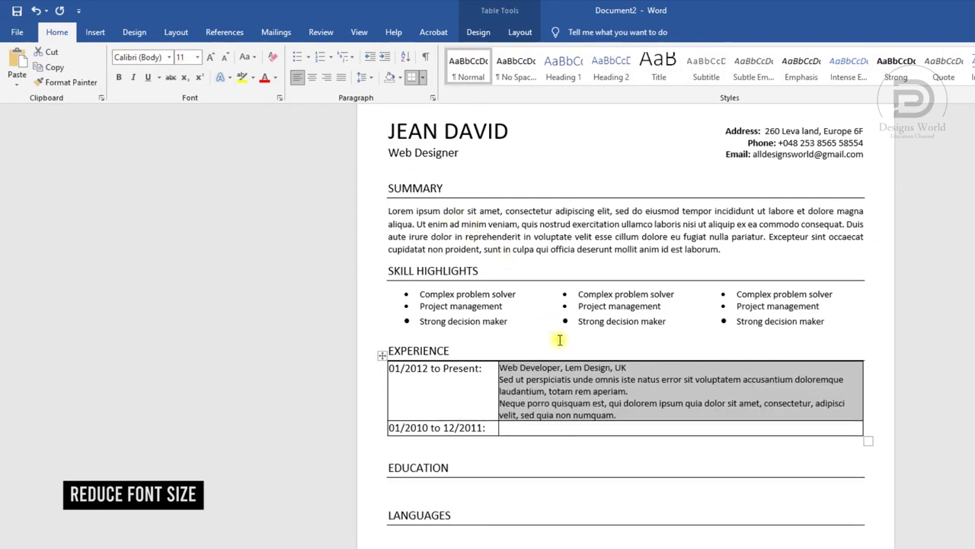
{"action": "left_click", "coordinate": [598, 390]}
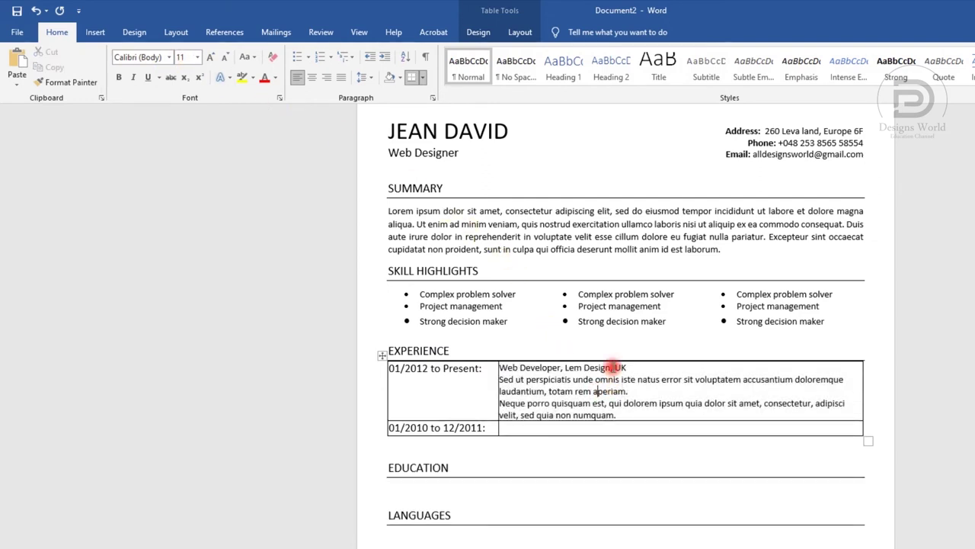
{"action": "left_click_drag", "start_coordinate": [614, 367], "coordinate": [501, 367]}
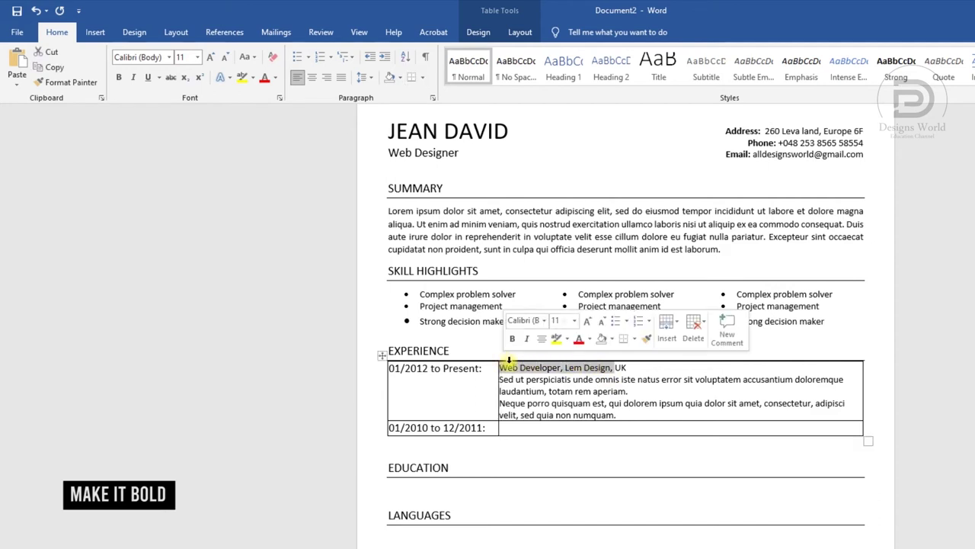
- Bold 'Web Developer, Lem Design,' and bullet the two description paragraphs
{"action": "left_click", "coordinate": [514, 340]}
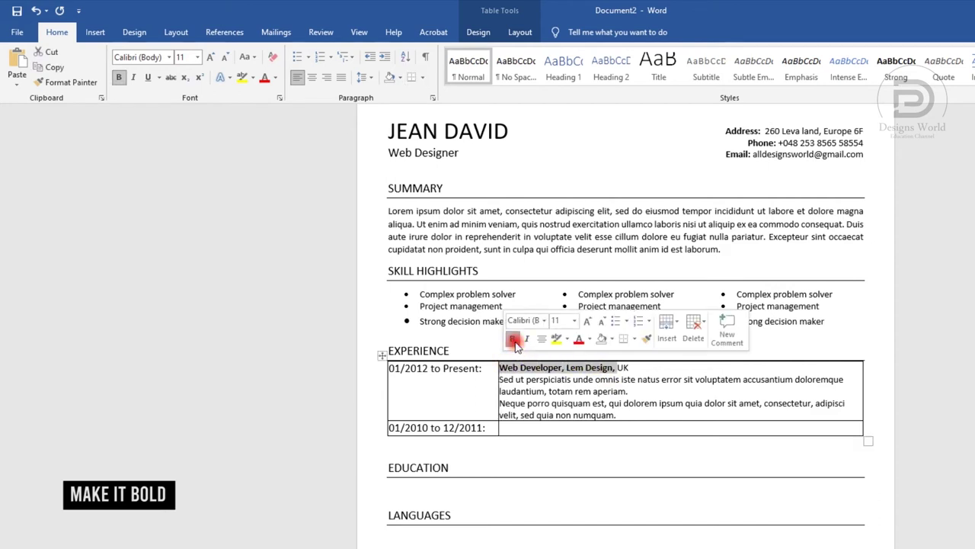
{"action": "left_click", "coordinate": [575, 391]}
{"action": "mouse_move", "coordinate": [616, 415]}
{"action": "left_mouse_down"}
{"action": "mouse_move", "coordinate": [533, 403]}
{"action": "mouse_move", "coordinate": [503, 385]}
{"action": "left_mouse_up"}
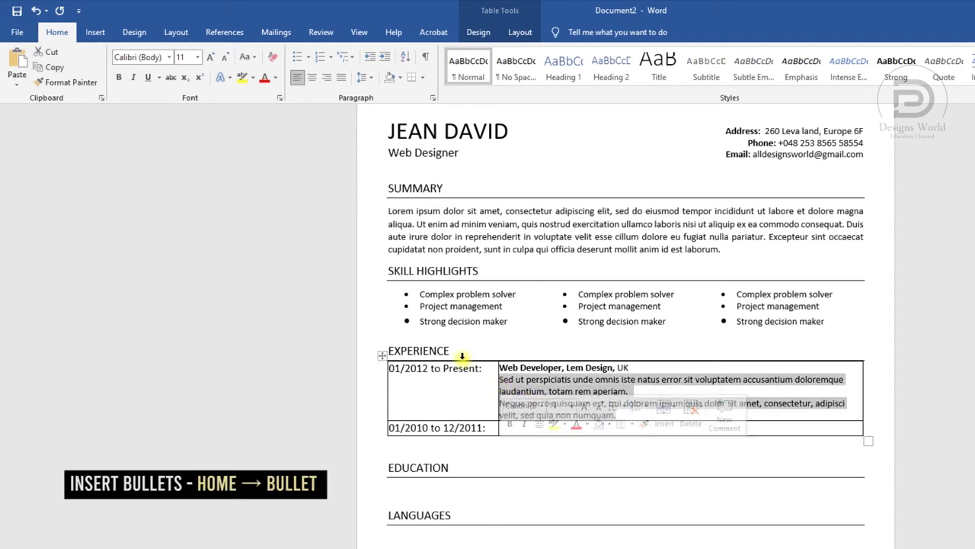
{"action": "left_click", "coordinate": [298, 58]}
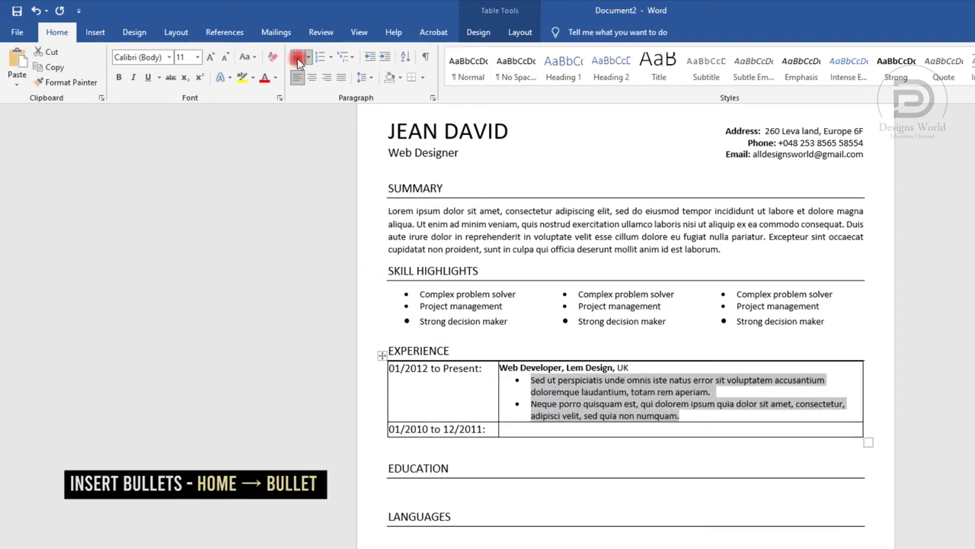
{"action": "left_click", "coordinate": [607, 381]}
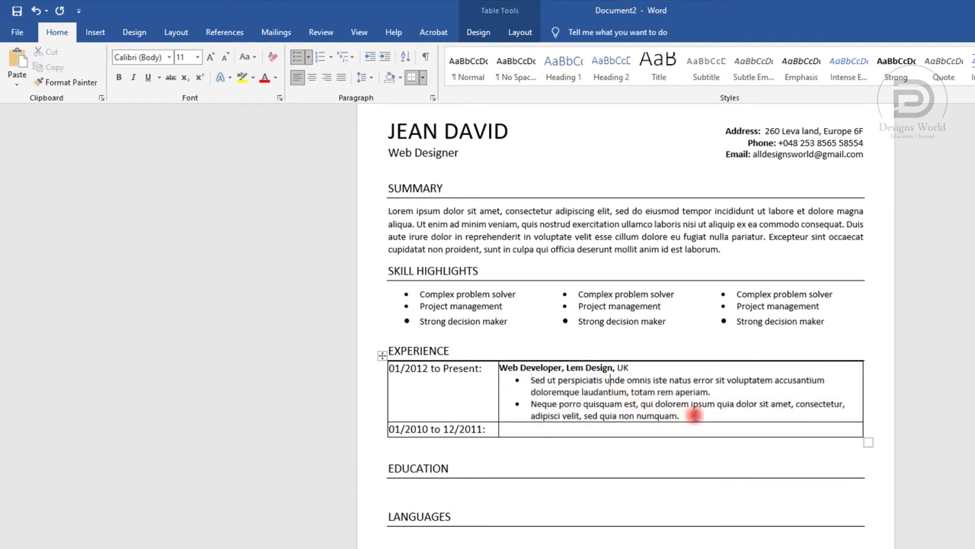
- Copy the whole job entry into the empty second-row cell and add space between rows
{"action": "left_click_drag", "start_coordinate": [694, 415], "coordinate": [502, 373]}
{"action": "right_click", "coordinate": [503, 371]}
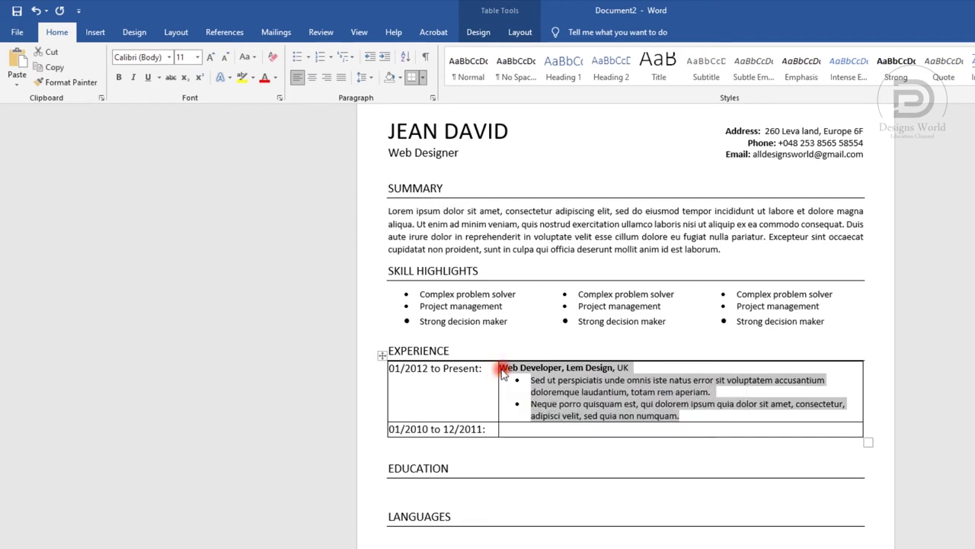
{"action": "right_click", "coordinate": [534, 400]}
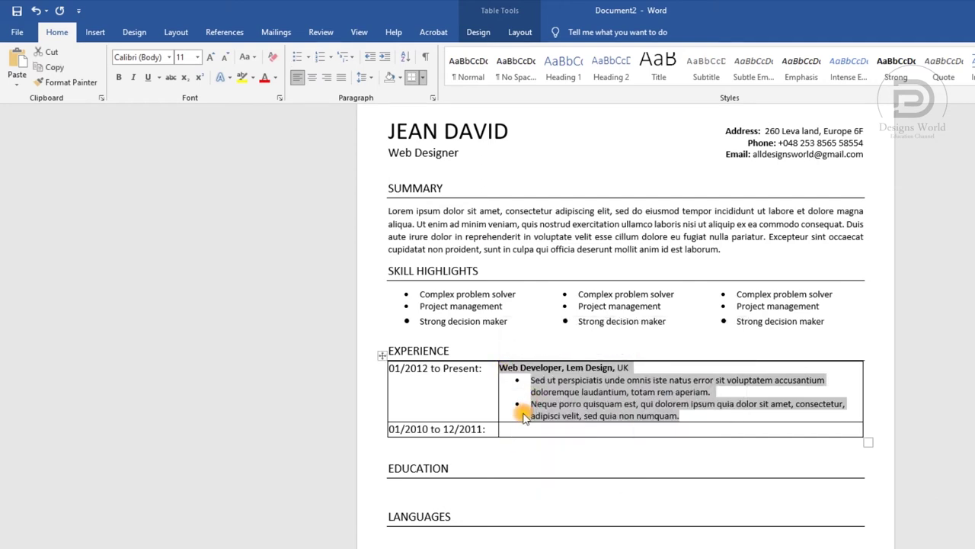
{"action": "left_click", "coordinate": [515, 429]}
{"action": "right_click", "coordinate": [515, 429]}
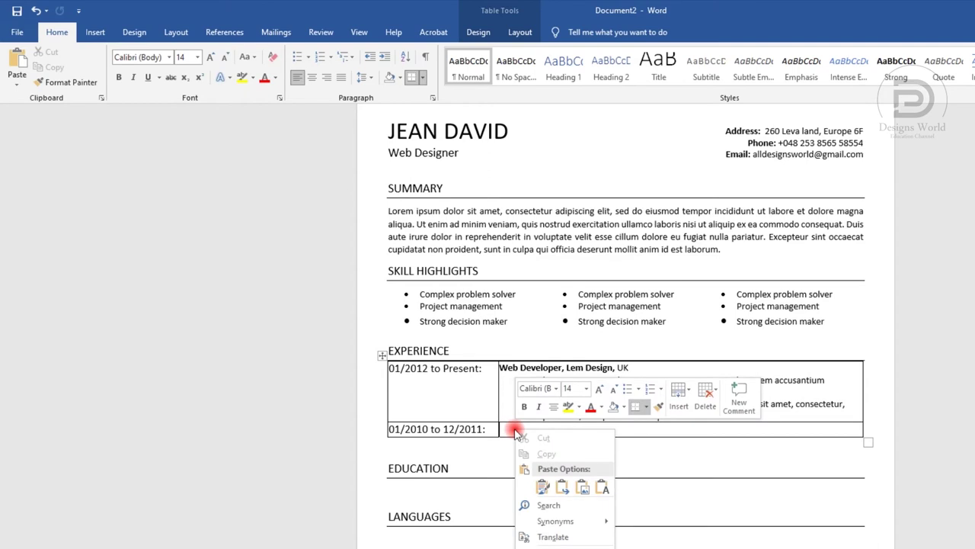
{"action": "left_click", "coordinate": [542, 487]}
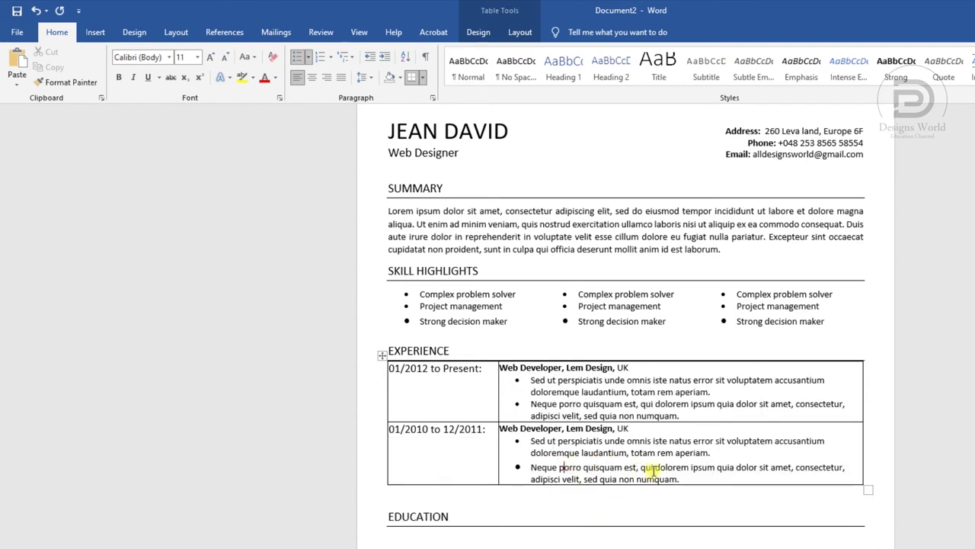
{"action": "left_click", "coordinate": [964, 474]}
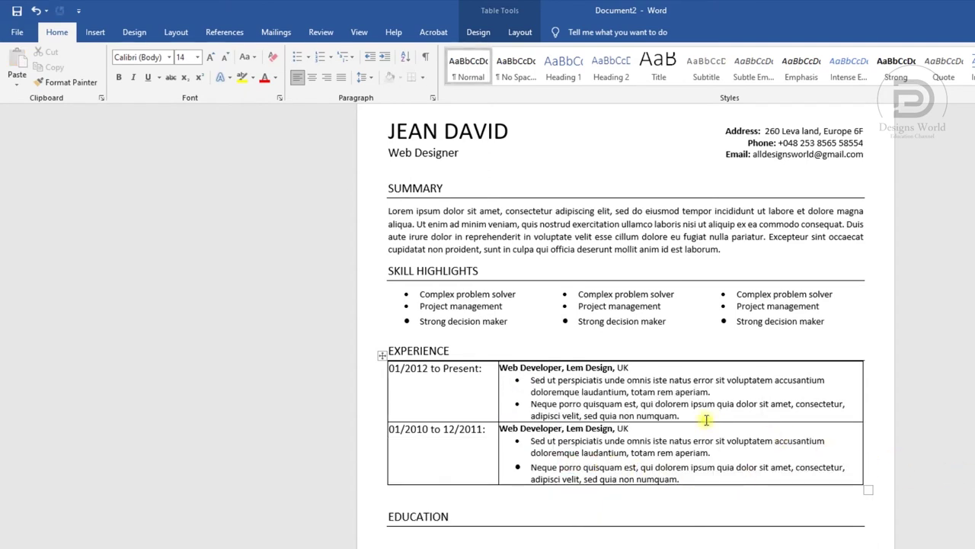
{"action": "left_click_drag", "start_coordinate": [700, 421], "coordinate": [701, 427]}
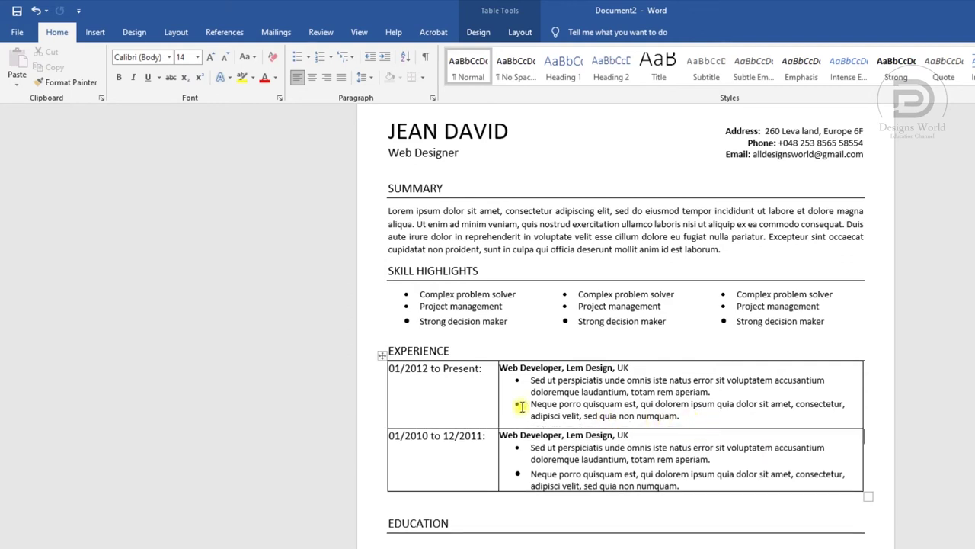
{"action": "left_click", "coordinate": [382, 355]}
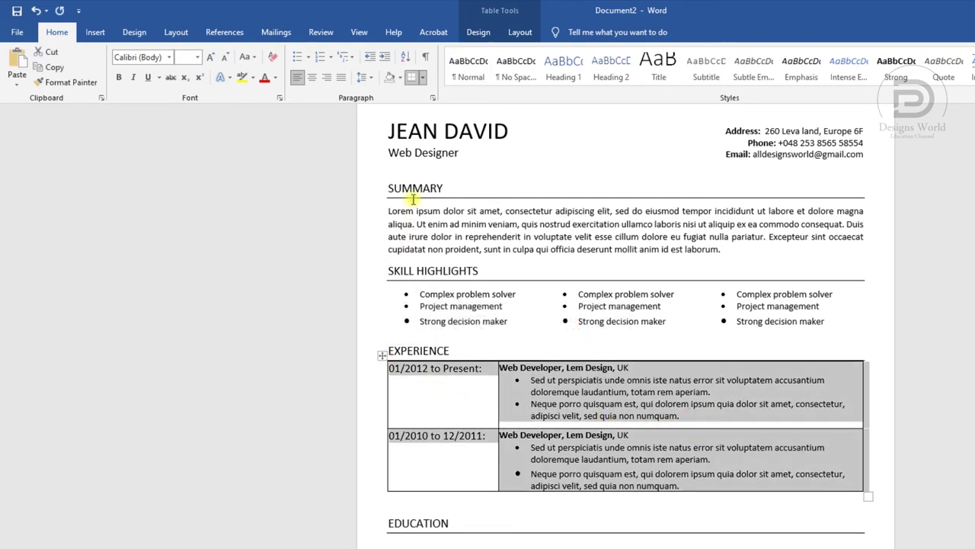
- Remove all borders from the experience table
{"action": "left_click", "coordinate": [422, 79]}
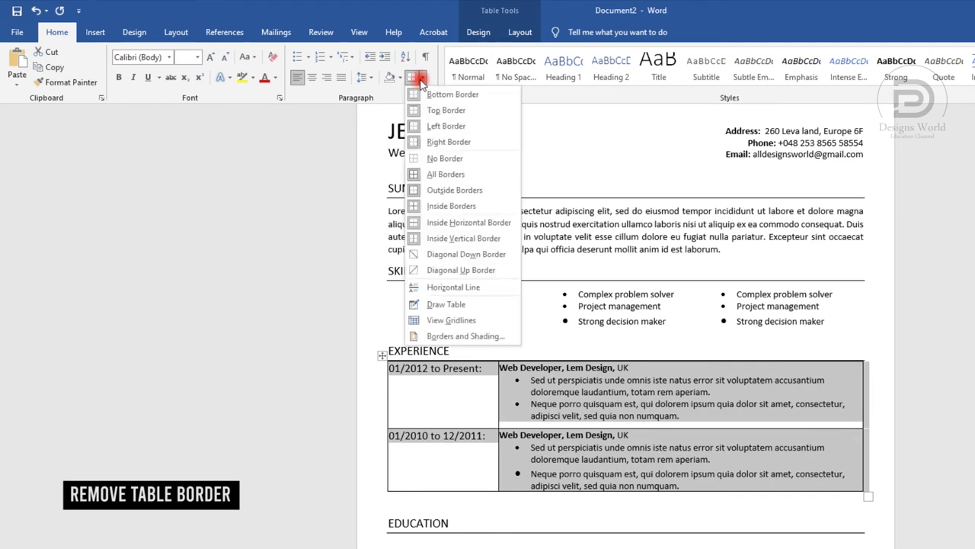
{"action": "left_click", "coordinate": [436, 157]}
{"action": "left_click", "coordinate": [966, 471]}
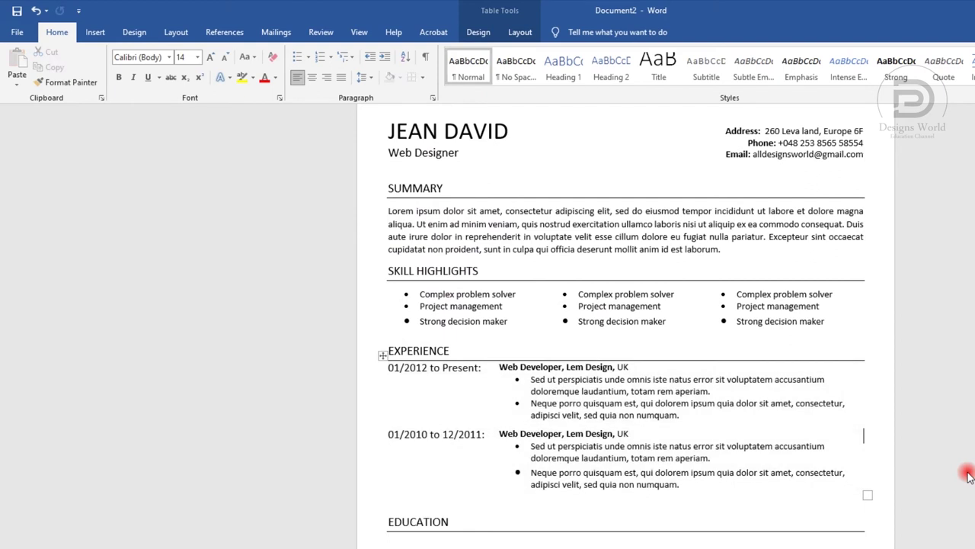
- Remove the space after the EDUCATION heading paragraph
{"action": "mouse_move", "coordinate": [455, 523]}
{"action": "left_mouse_down"}
{"action": "mouse_move", "coordinate": [385, 512]}
{"action": "mouse_move", "coordinate": [386, 496]}
{"action": "left_mouse_up"}
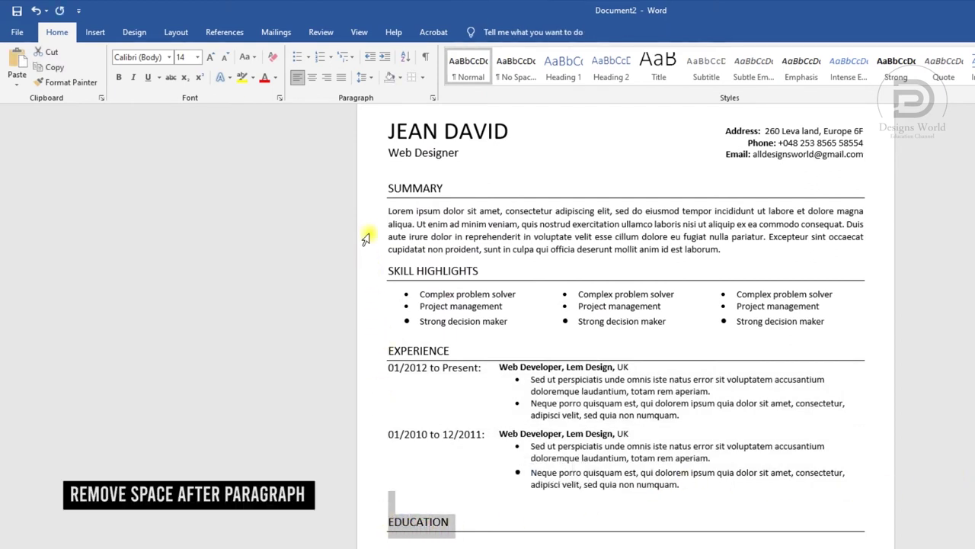
{"action": "left_click", "coordinate": [366, 78]}
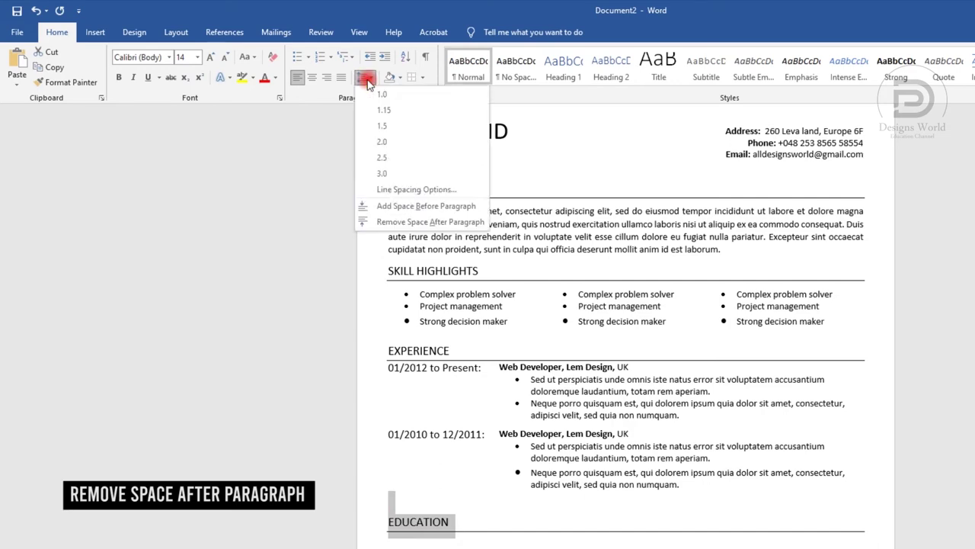
{"action": "left_click", "coordinate": [391, 222]}
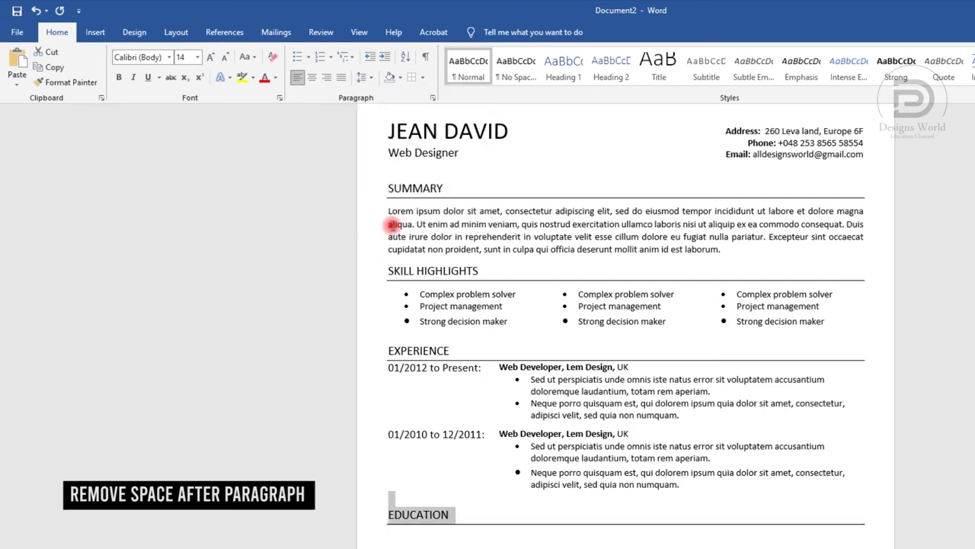
{"action": "left_click", "coordinate": [398, 532]}
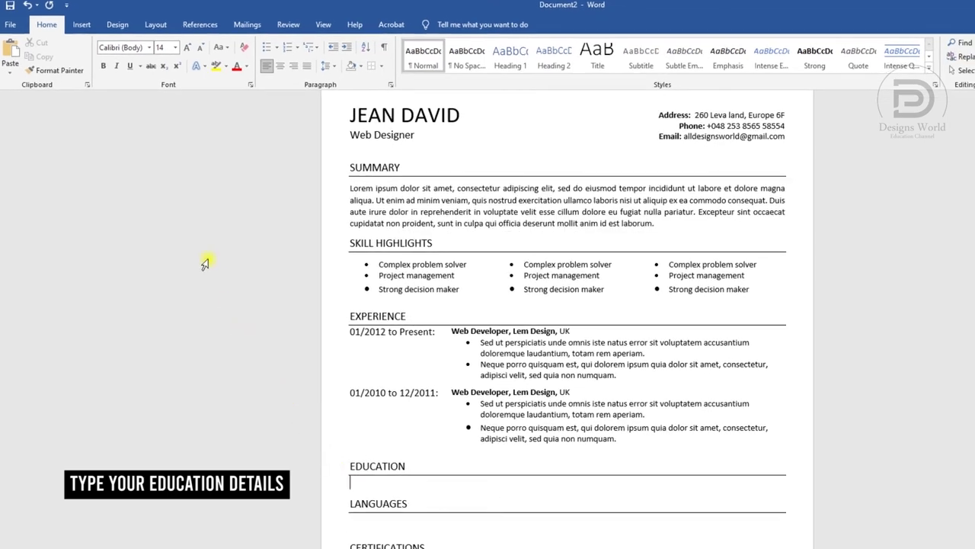
- Insert a two-column, three-row table under EDUCATION
{"action": "left_click", "coordinate": [80, 25]}
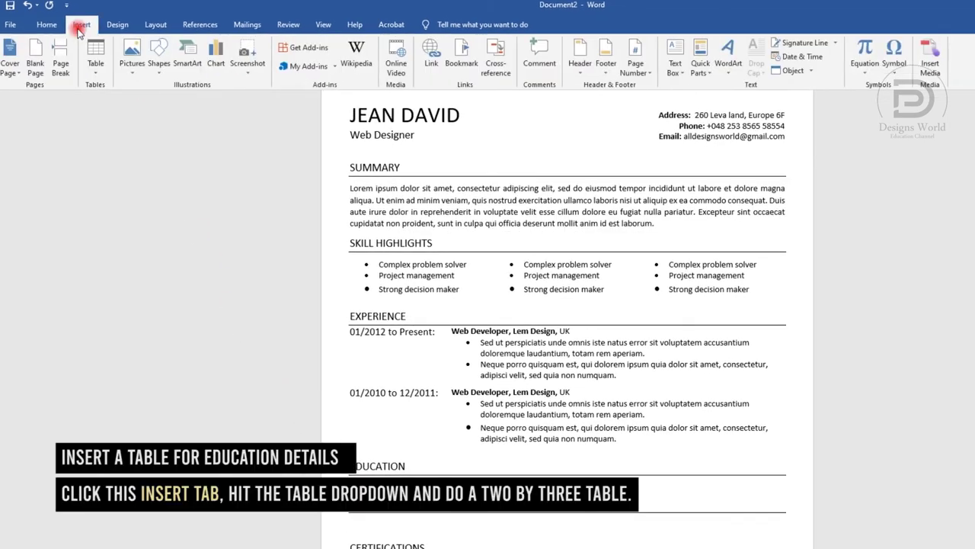
{"action": "left_click", "coordinate": [95, 57]}
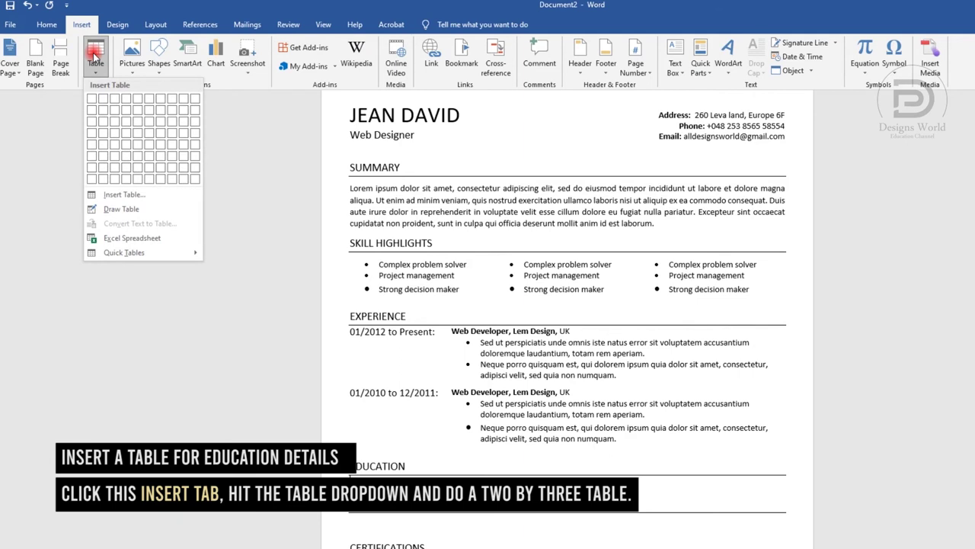
{"action": "left_click", "coordinate": [107, 126]}
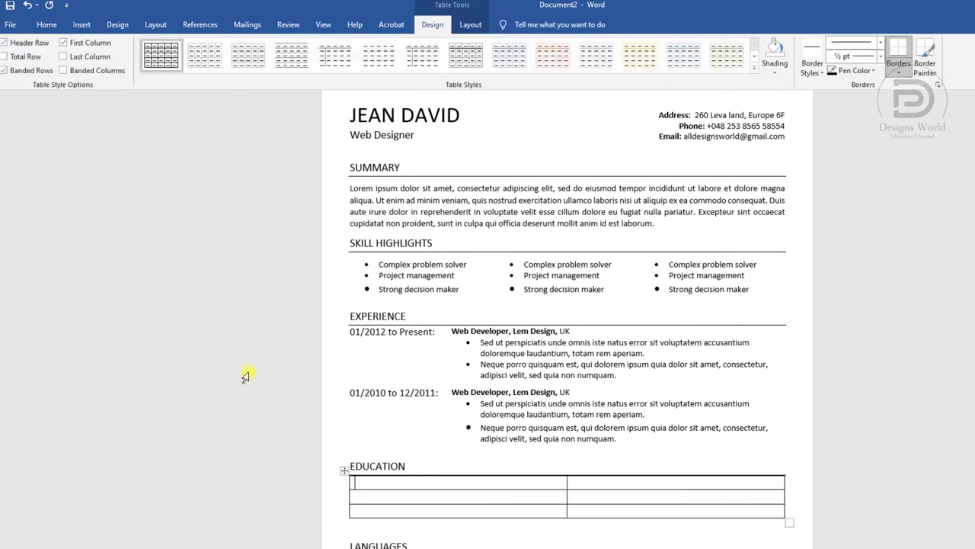
- Paste the education dates '01/2010 to 12/2011:' from Notepad into the first cell
{"action": "key", "text": "alt+Tab"}
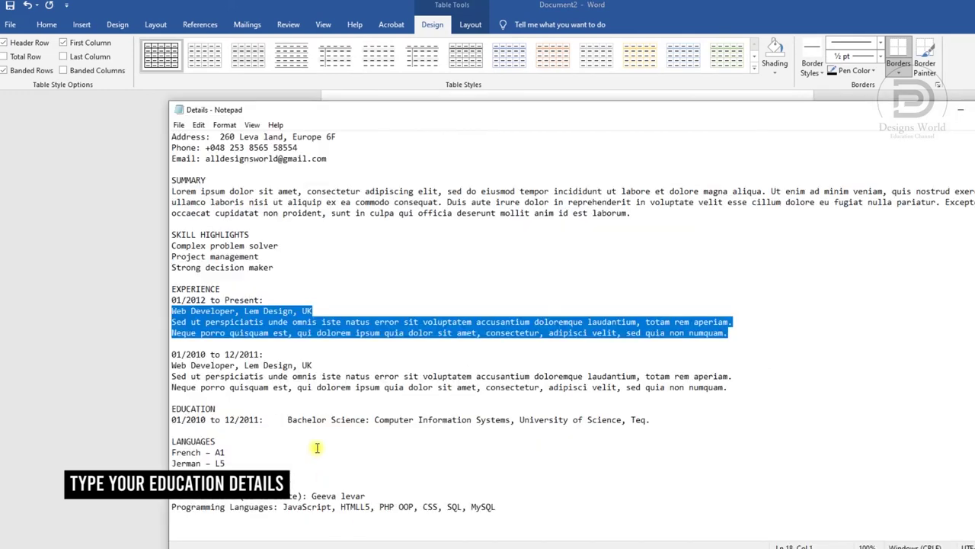
{"action": "scroll", "coordinate": [278, 374], "scroll_direction": "down", "scroll_amount": 1}
{"action": "left_click_drag", "start_coordinate": [264, 387], "coordinate": [171, 387]}
{"action": "key", "text": "ctrl+c"}
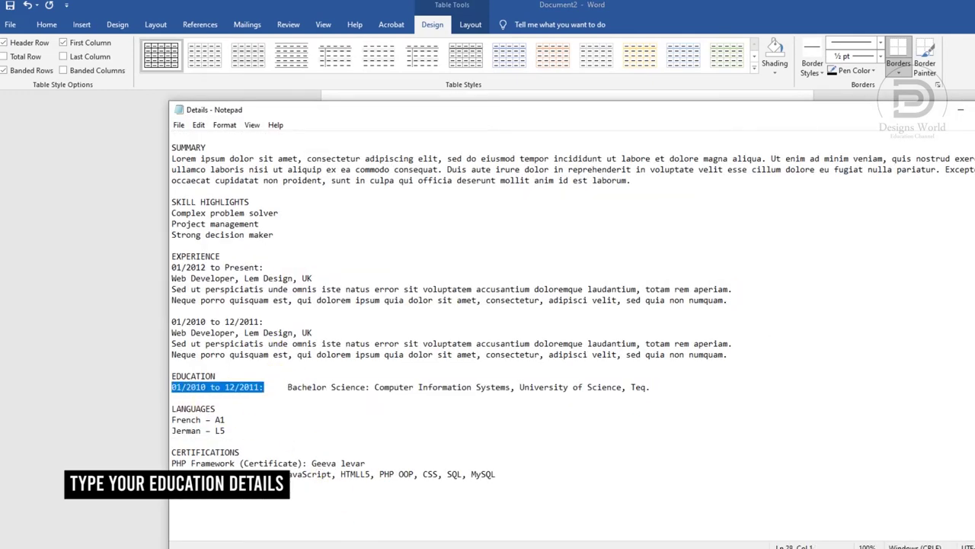
{"action": "key", "text": "alt+Tab"}
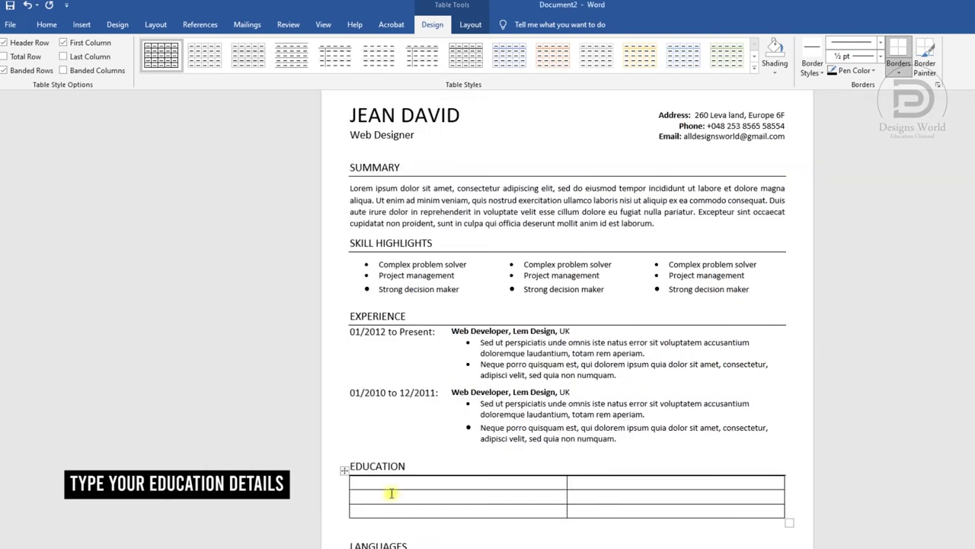
{"action": "key", "text": "ctrl+v"}
{"action": "left_click", "coordinate": [342, 471]}
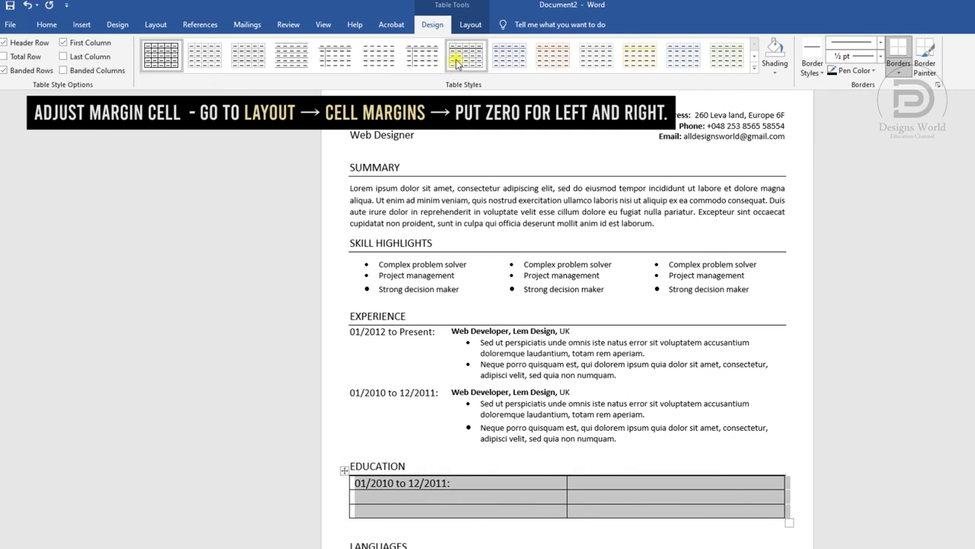
- Set the Education table's left and right cell margins to 0
{"action": "left_click", "coordinate": [463, 27]}
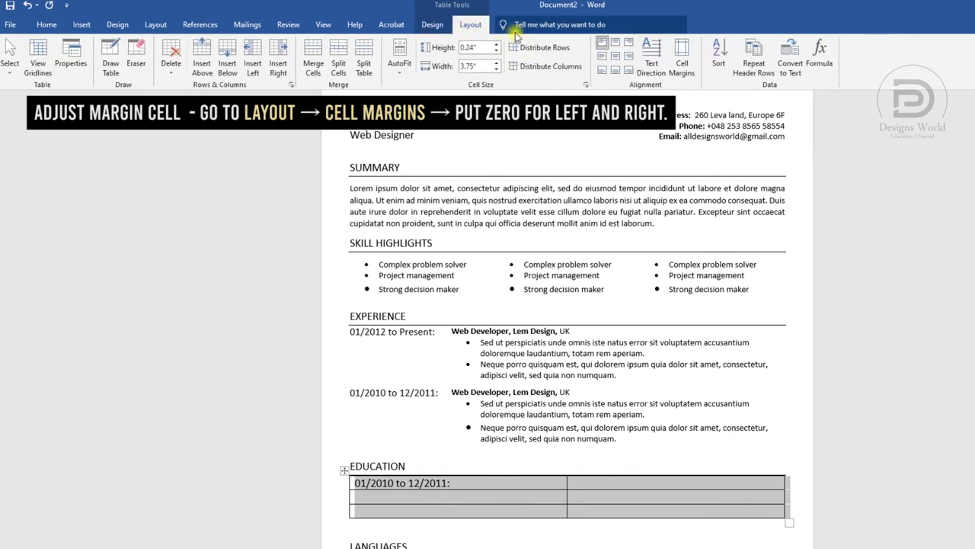
{"action": "left_click", "coordinate": [680, 57]}
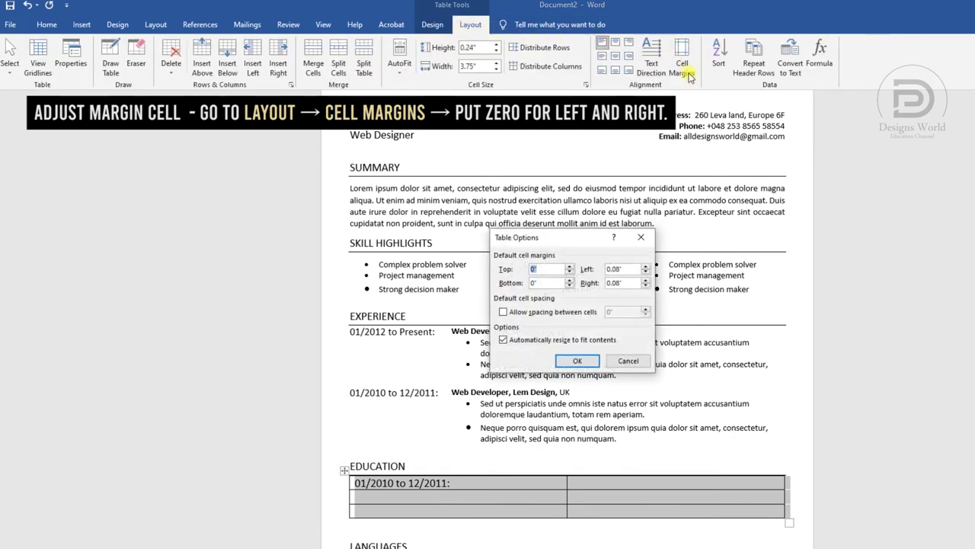
{"action": "left_click_drag", "start_coordinate": [633, 268], "coordinate": [575, 274]}
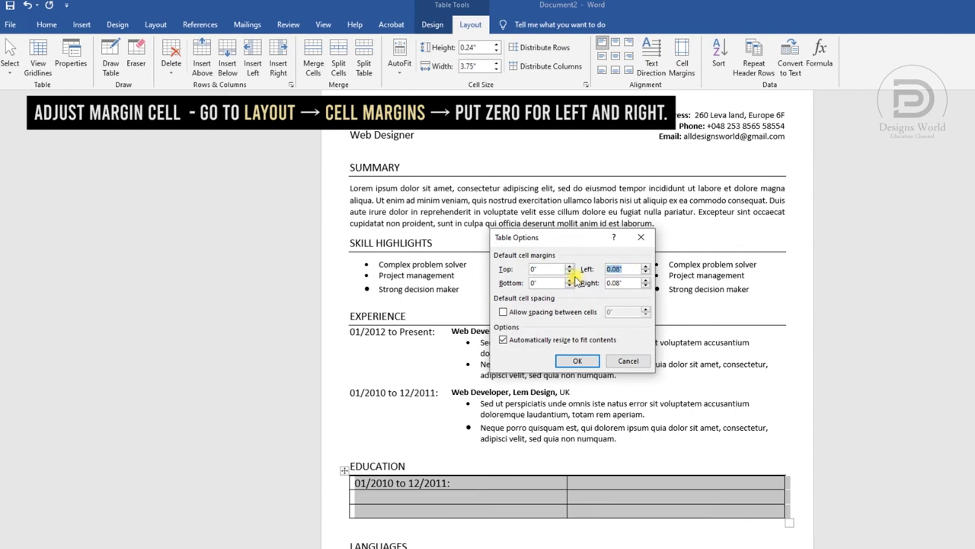
{"action": "type", "text": "0"}
{"action": "left_click_drag", "start_coordinate": [631, 282], "coordinate": [607, 284]}
{"action": "type", "text": "0"}
{"action": "left_click", "coordinate": [577, 362]}
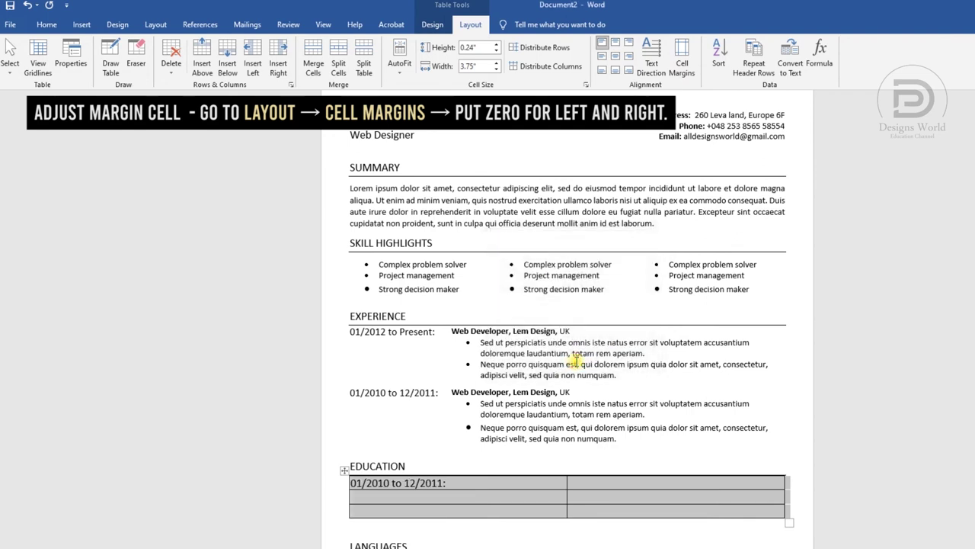
{"action": "left_click", "coordinate": [431, 477]}
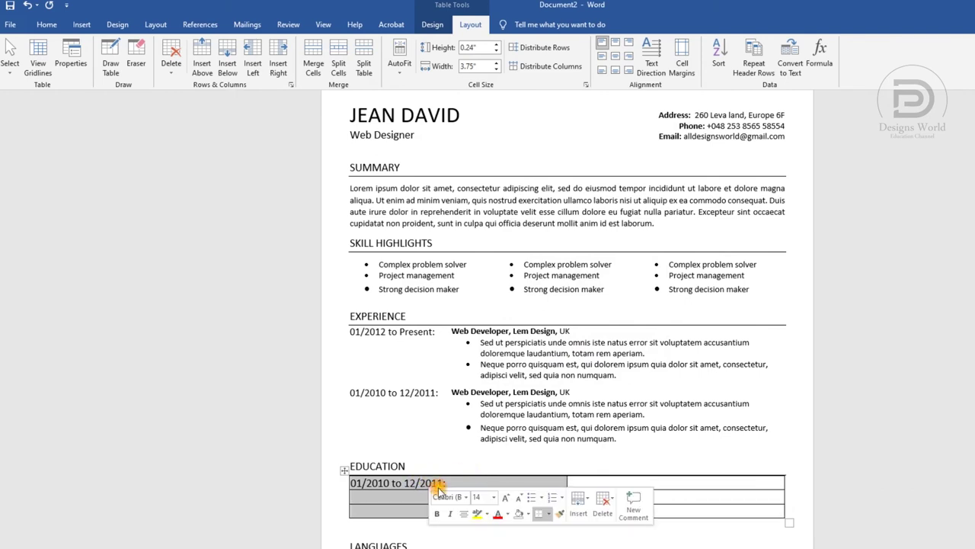
- Set the Education date column to font size 13
{"action": "left_click", "coordinate": [477, 496]}
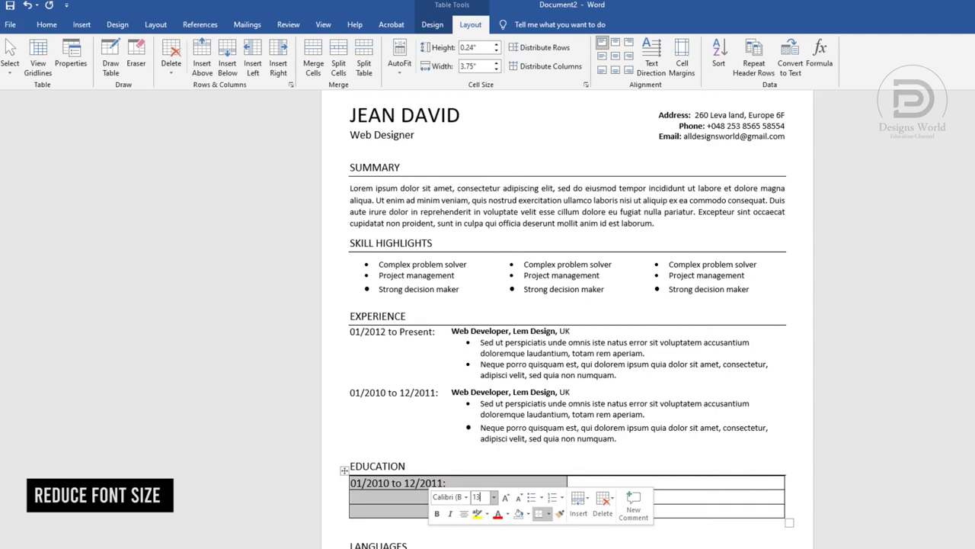
{"action": "key", "text": "Return"}
{"action": "left_click", "coordinate": [446, 484]}
- Paste the Bachelor Science degree details from Notepad into row one's right cell
{"action": "key", "text": "alt+Tab"}
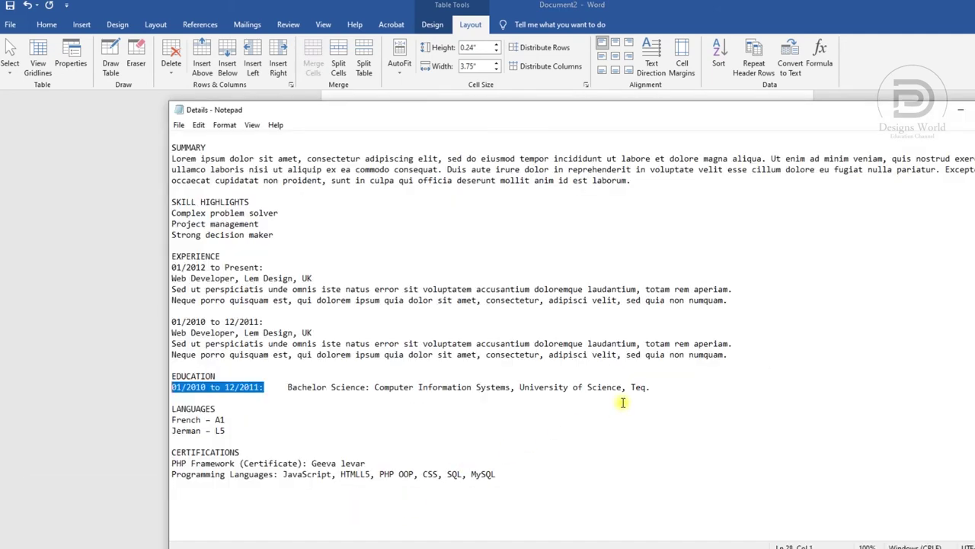
{"action": "left_click_drag", "start_coordinate": [649, 387], "coordinate": [291, 389]}
{"action": "key", "text": "ctrl+c"}
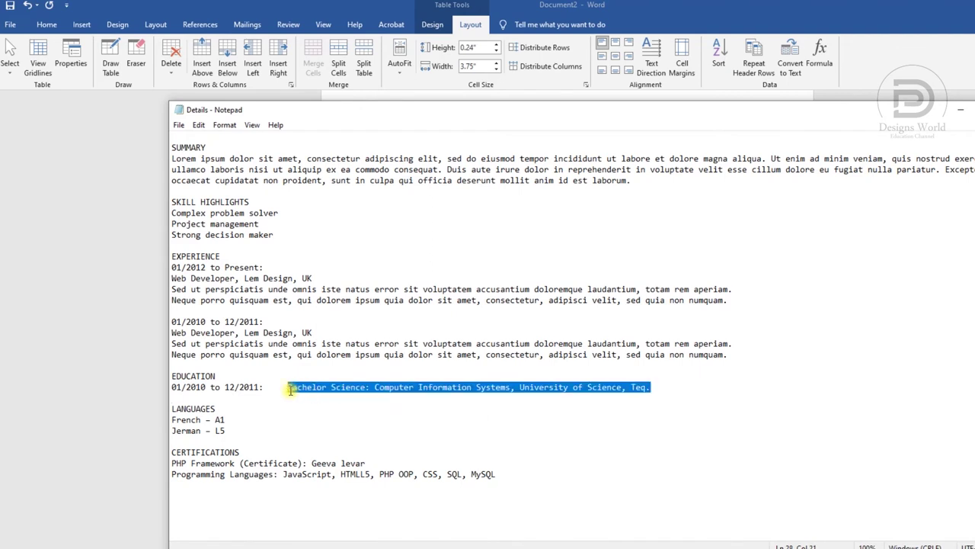
{"action": "key", "text": "alt+Tab"}
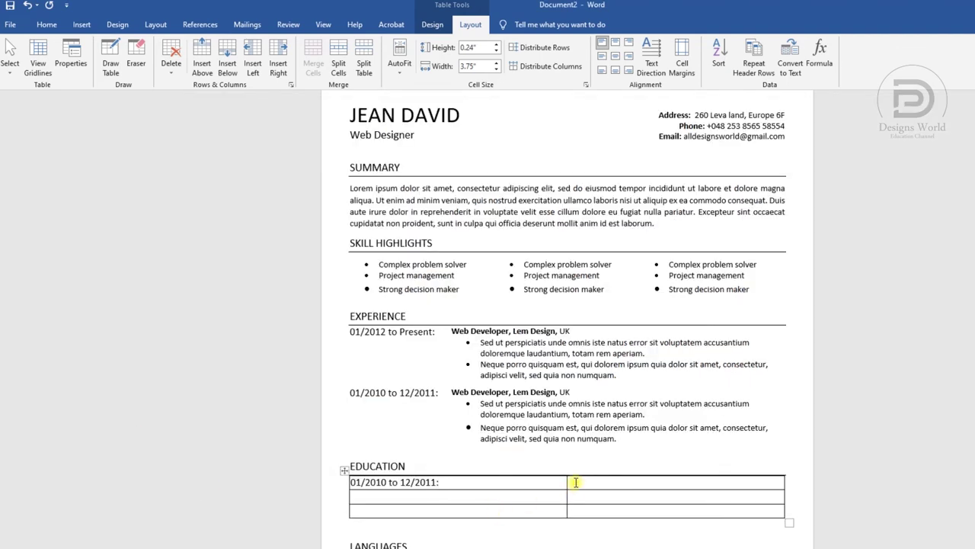
{"action": "left_click", "coordinate": [576, 482]}
{"action": "key", "text": "ctrl+v"}
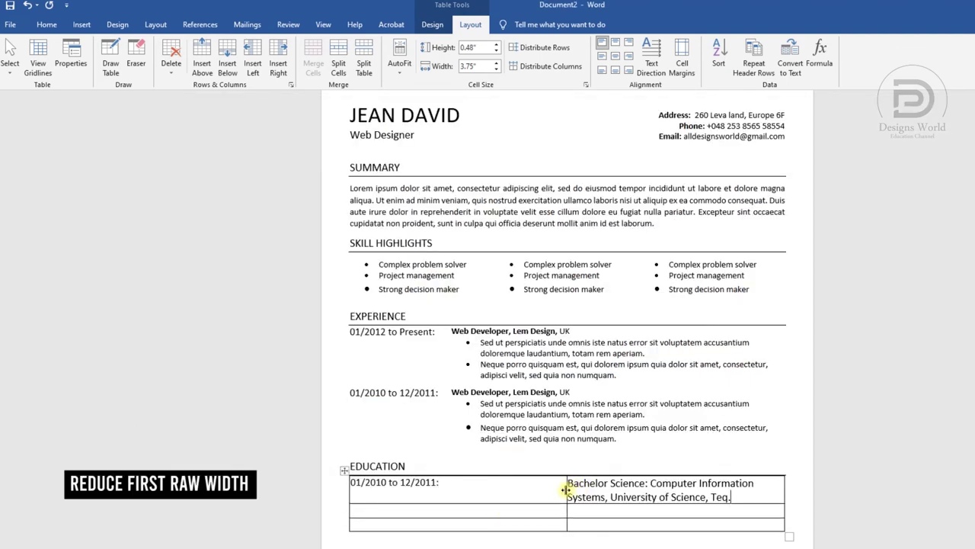
- Narrow the Education table's left column and set the degree text to 11 pt
{"action": "left_click_drag", "start_coordinate": [567, 487], "coordinate": [451, 506]}
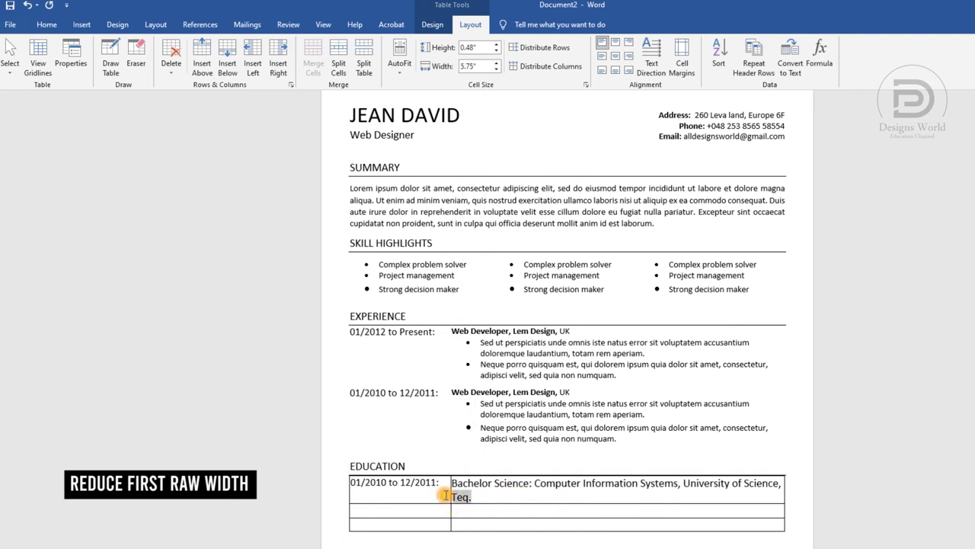
{"action": "left_click", "coordinate": [453, 491]}
{"action": "left_click", "coordinate": [511, 507]}
{"action": "type", "text": "11"}
{"action": "key", "text": "Return"}
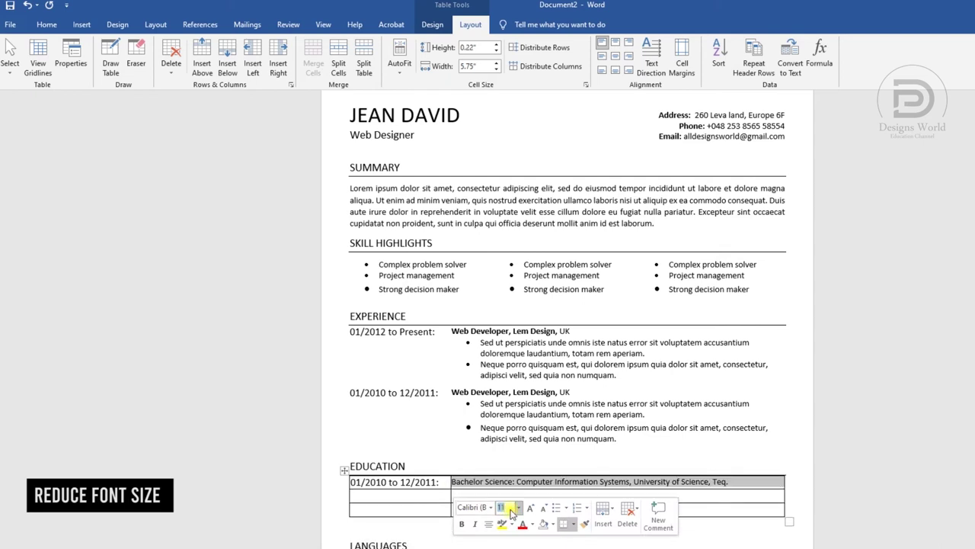
- Make 'Bachelor Science:' bold
{"action": "left_click", "coordinate": [495, 485]}
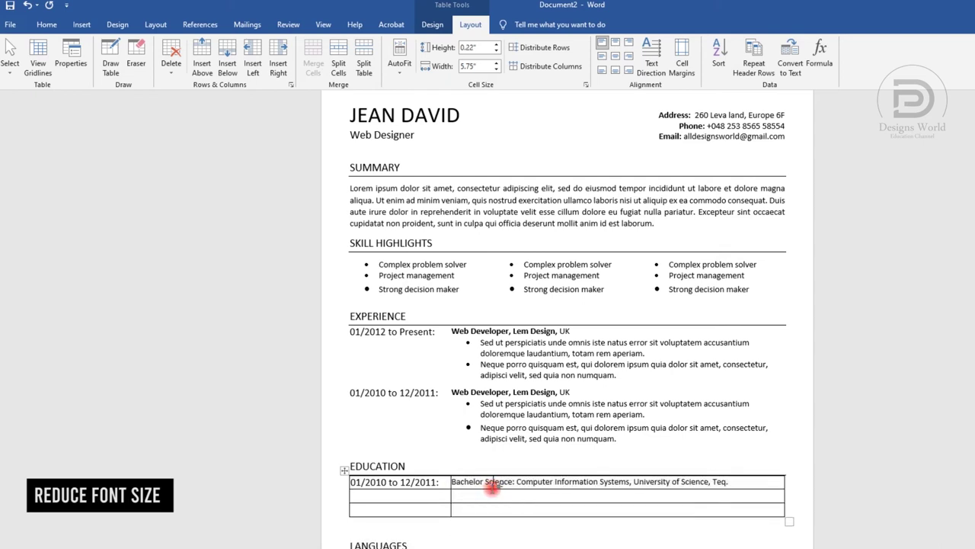
{"action": "left_click_drag", "start_coordinate": [503, 482], "coordinate": [468, 484]}
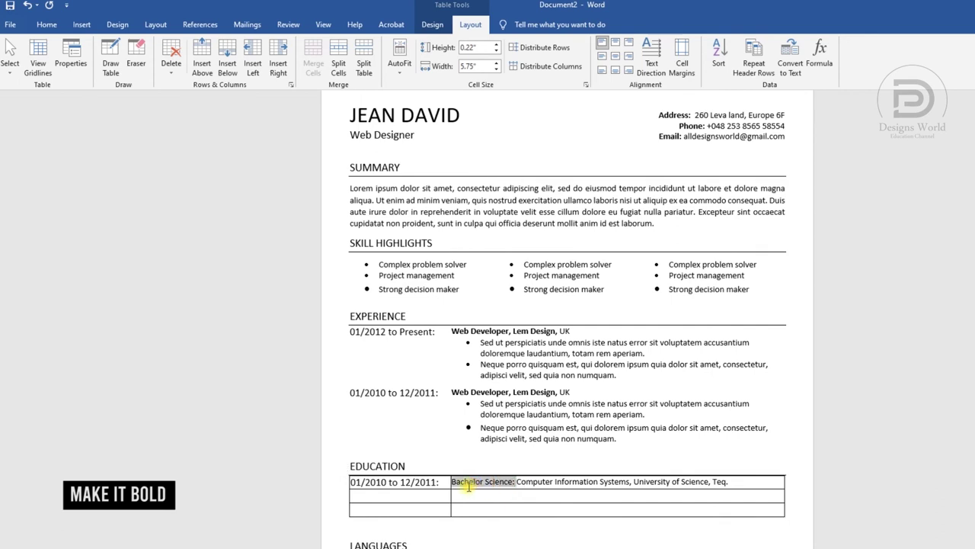
{"action": "left_click", "coordinate": [474, 523]}
{"action": "left_click", "coordinate": [589, 481]}
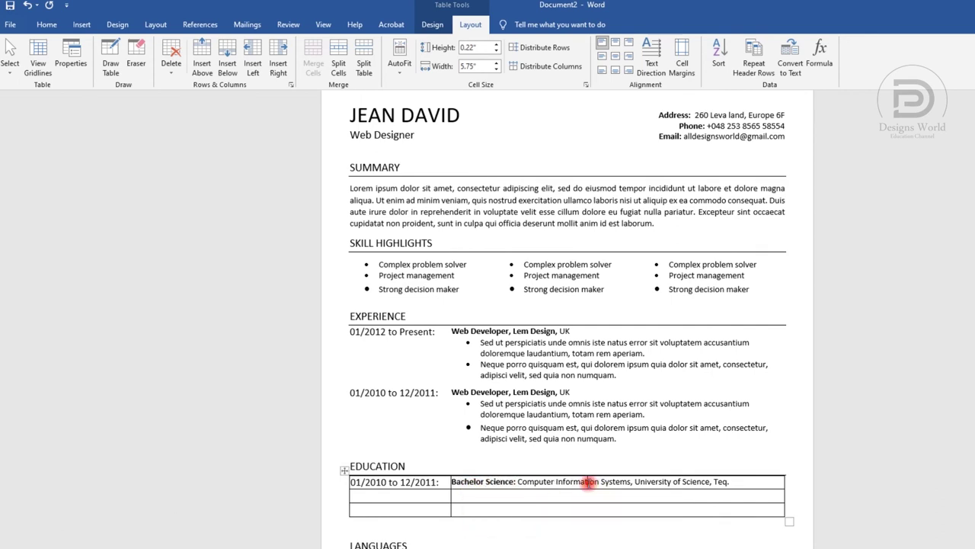
- Copy the first Education row's entry into the second and third rows
{"action": "left_click_drag", "start_coordinate": [745, 486], "coordinate": [412, 482]}
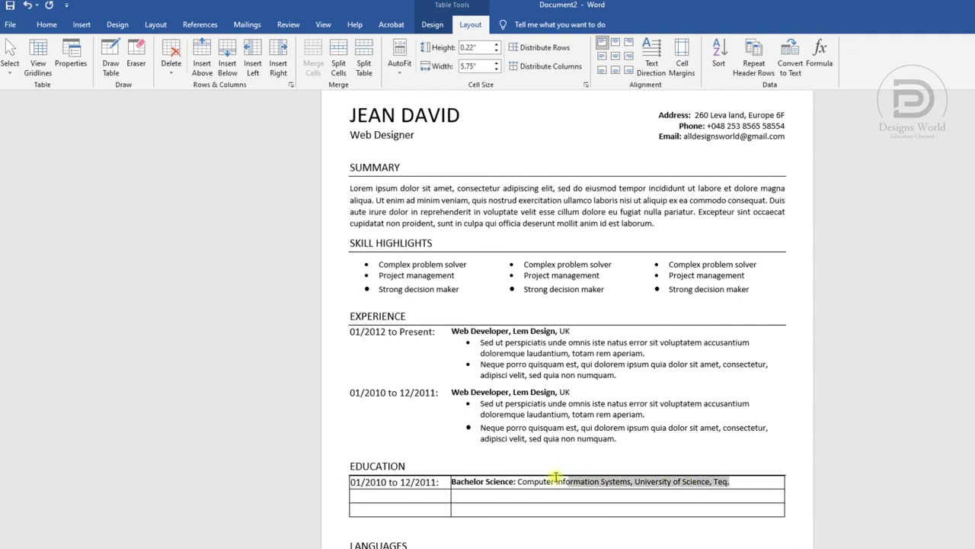
{"action": "left_click", "coordinate": [385, 494]}
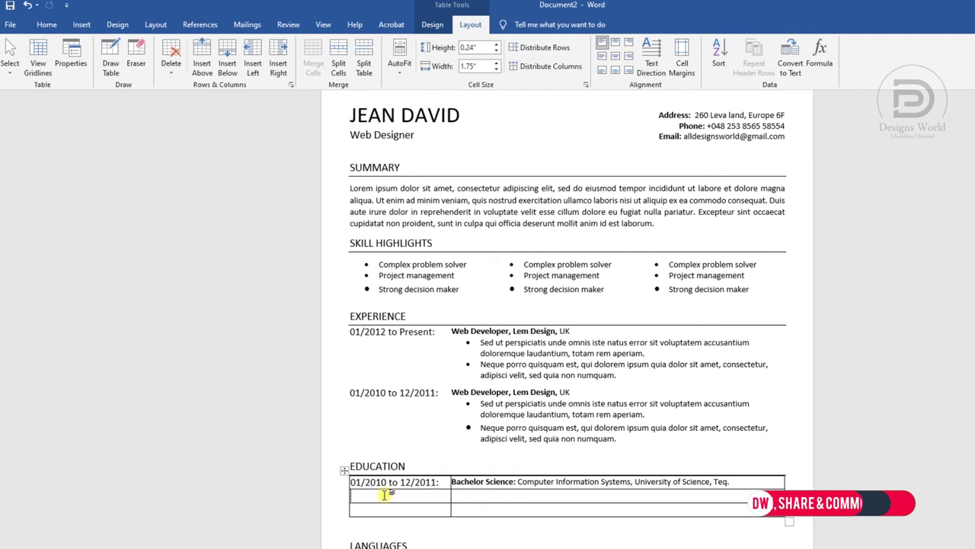
{"action": "key", "text": "ctrl+v"}
{"action": "left_click", "coordinate": [387, 508]}
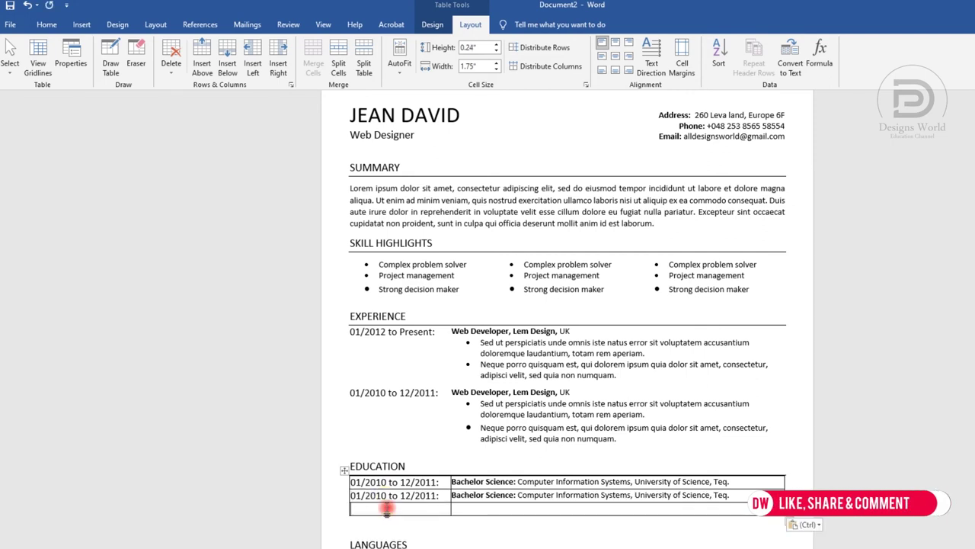
{"action": "type", "text": "01/2010 to 12/2011:\tBachelor Science: Computer Information Systems, University of Science, Teq."}
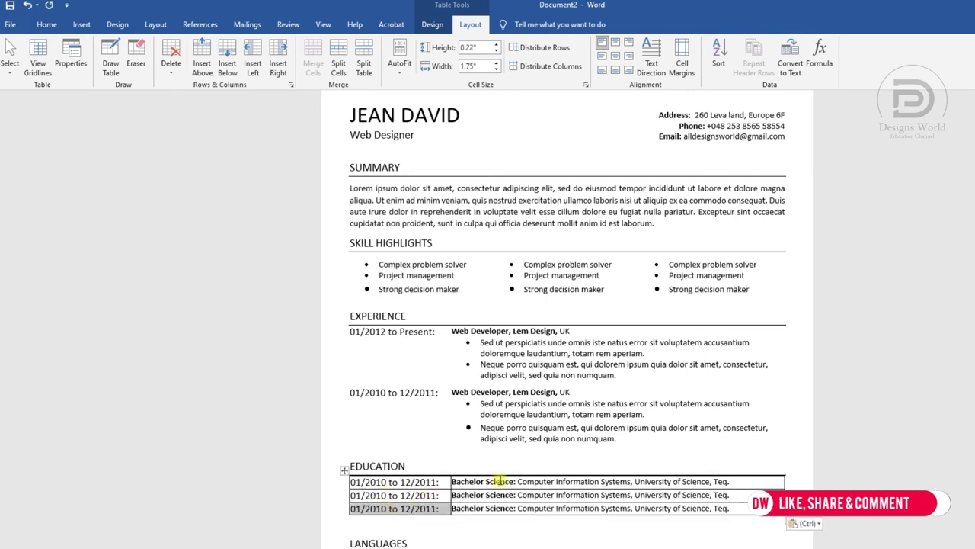
{"action": "left_click", "coordinate": [846, 486]}
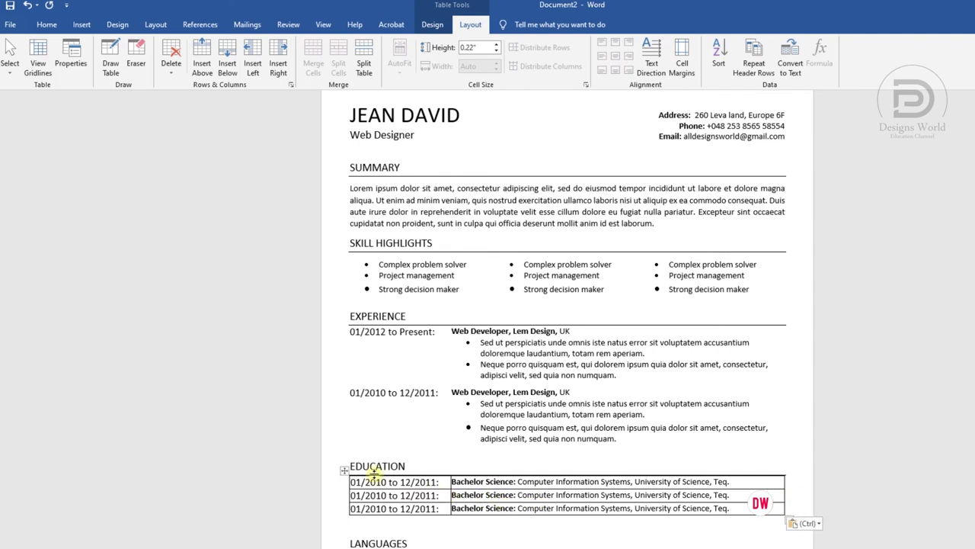
{"action": "left_click", "coordinate": [345, 471]}
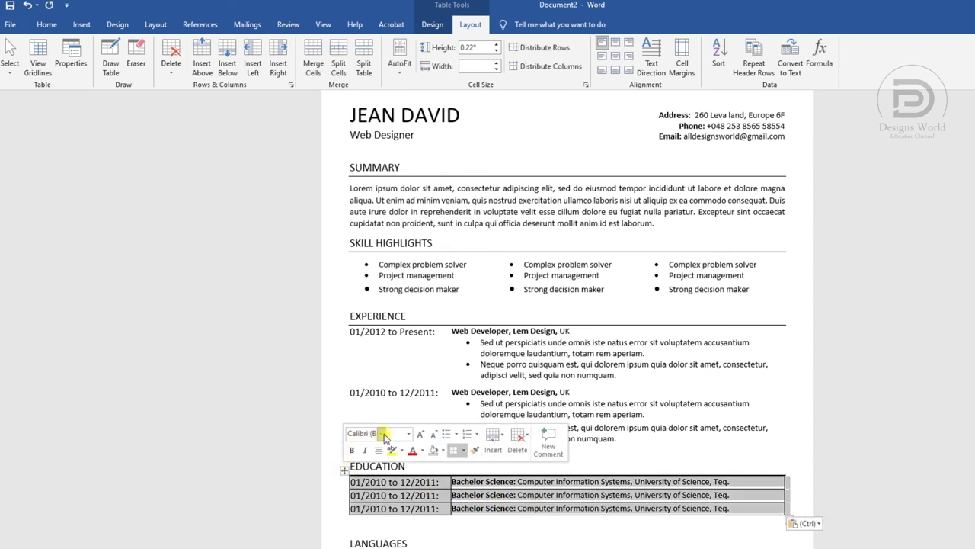
- Remove all borders from the Education table
{"action": "left_click", "coordinate": [464, 450]}
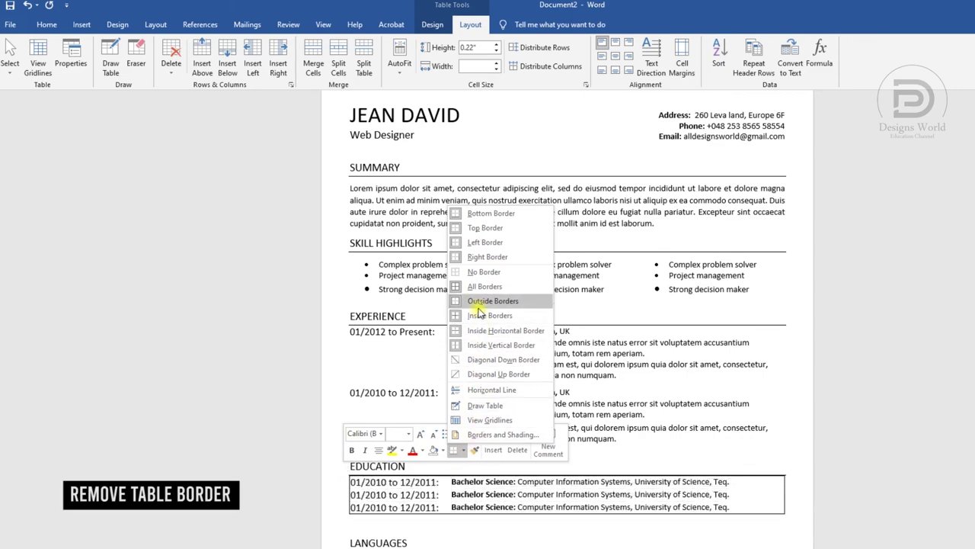
{"action": "left_click", "coordinate": [472, 272]}
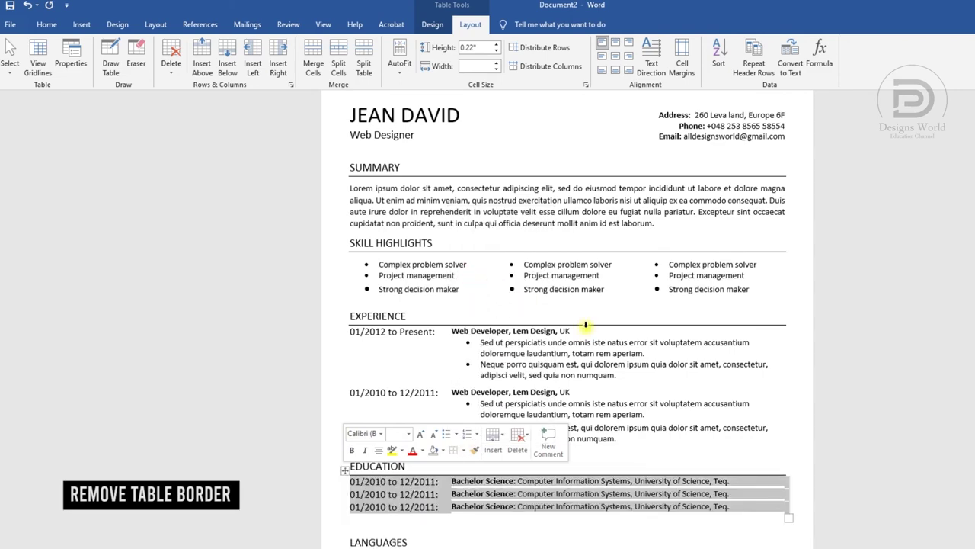
{"action": "left_click", "coordinate": [853, 461]}
- Remove the space after the LANGUAGES heading paragraph and place the cursor below it
{"action": "scroll", "coordinate": [855, 470], "scroll_direction": "down", "scroll_amount": 1}
{"action": "scroll", "coordinate": [856, 469], "scroll_direction": "down", "scroll_amount": 2}
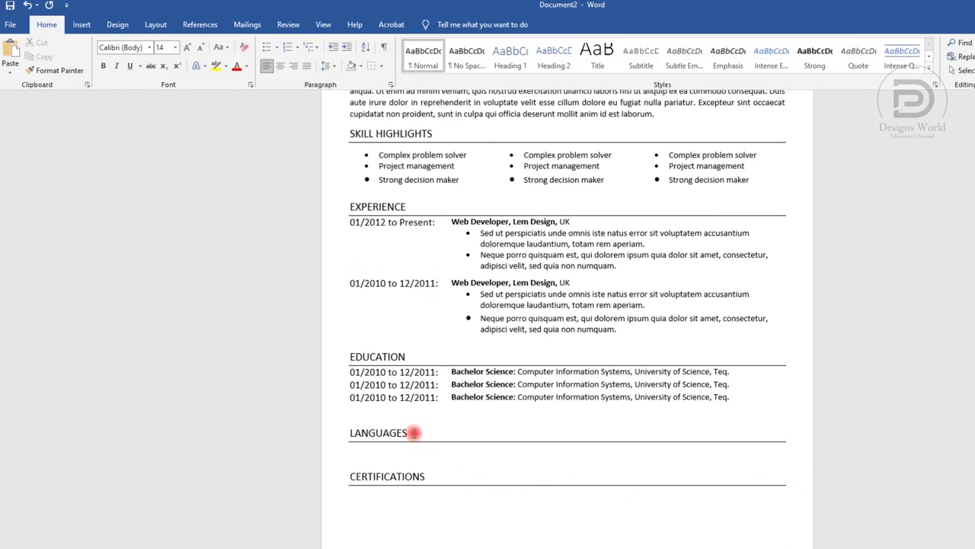
{"action": "left_click_drag", "start_coordinate": [414, 432], "coordinate": [353, 415]}
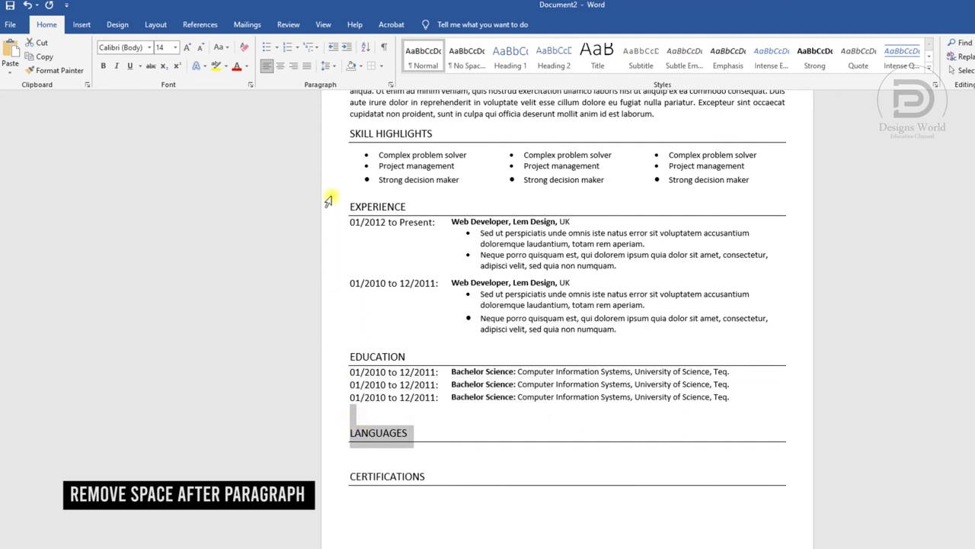
{"action": "left_click", "coordinate": [326, 66]}
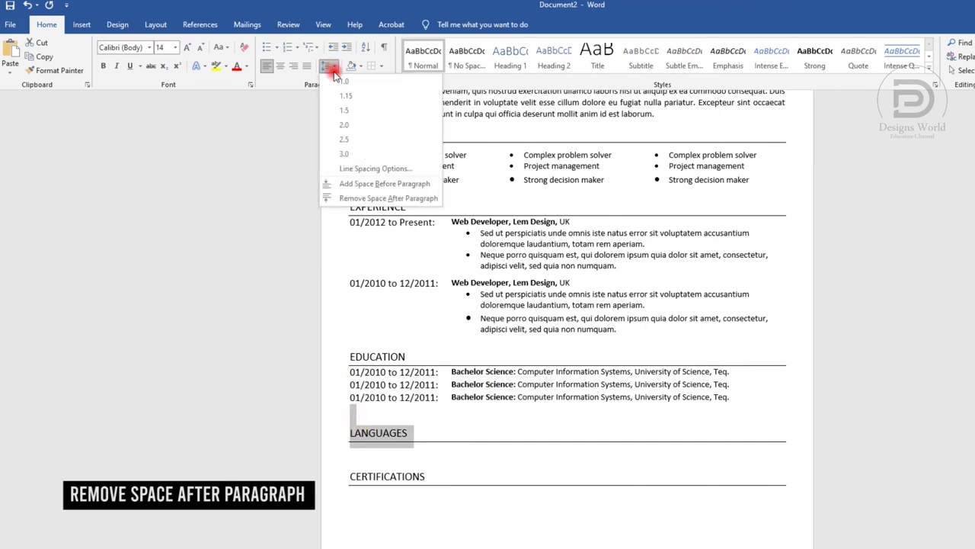
{"action": "left_click", "coordinate": [351, 198]}
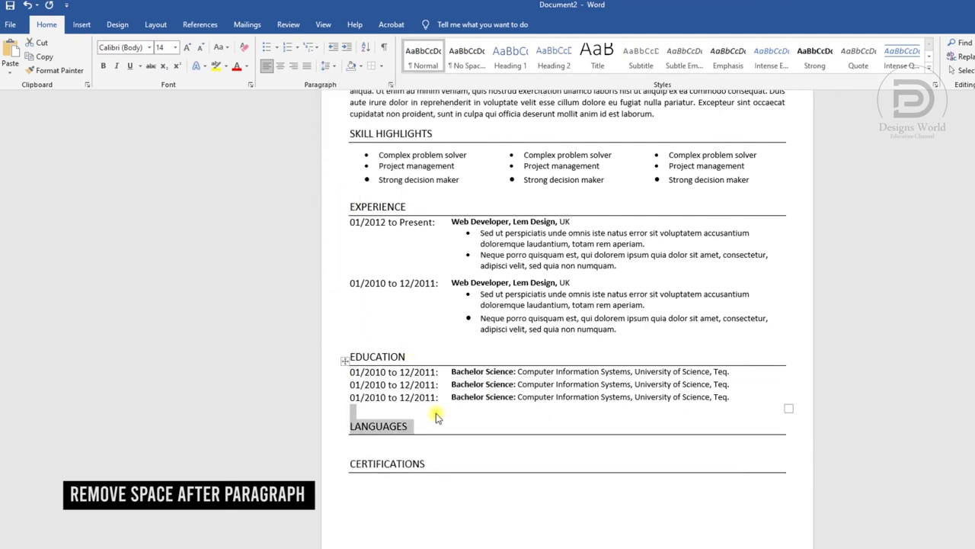
{"action": "left_click", "coordinate": [384, 447]}
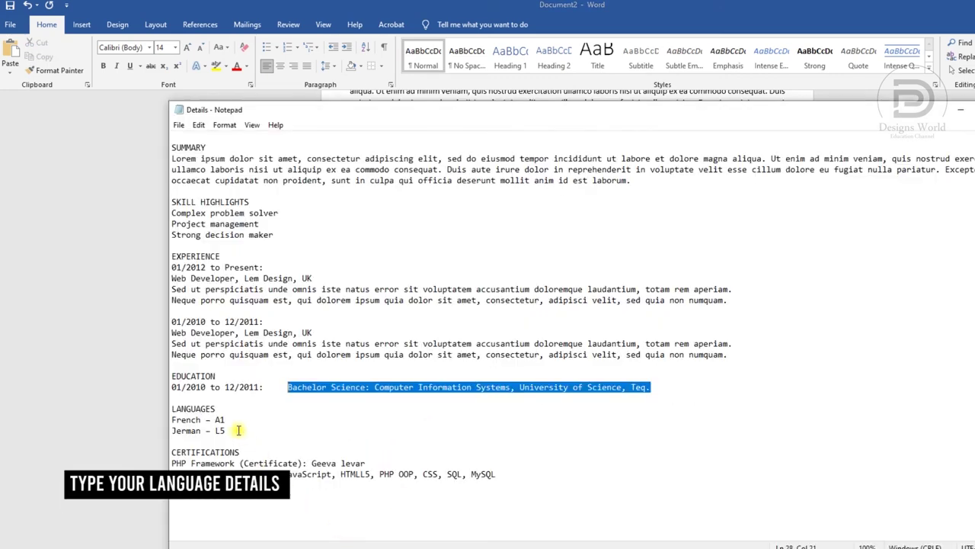
- Paste French – A1 and Jerman – L5 under LANGUAGES as bold 11 pt text
{"action": "left_click_drag", "start_coordinate": [238, 430], "coordinate": [169, 419]}
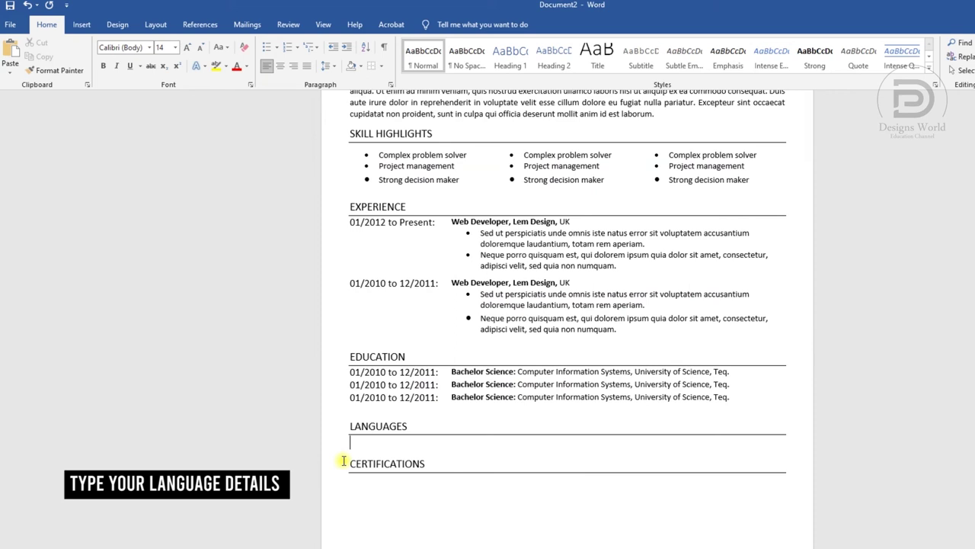
{"action": "type", "text": "French – A1 Jerman – L5"}
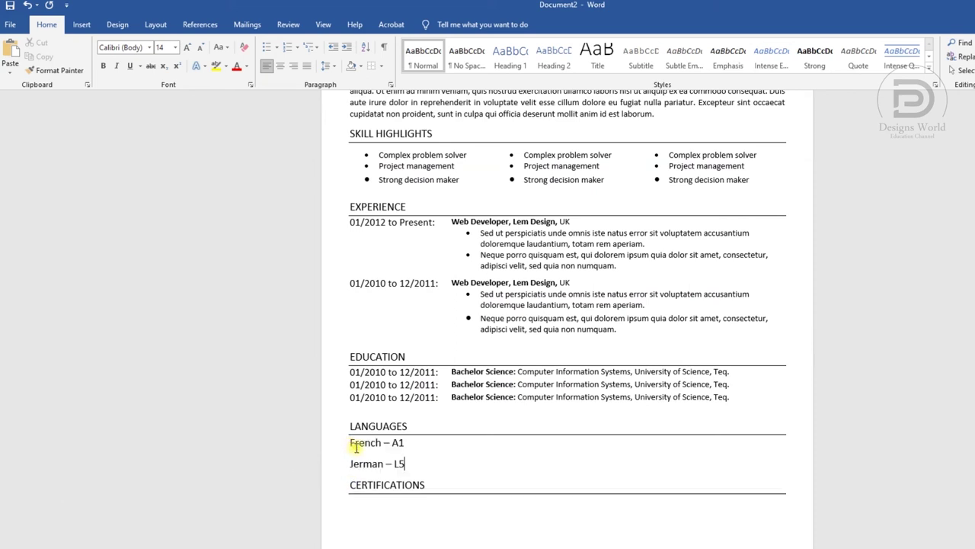
{"action": "left_click_drag", "start_coordinate": [407, 463], "coordinate": [350, 442]}
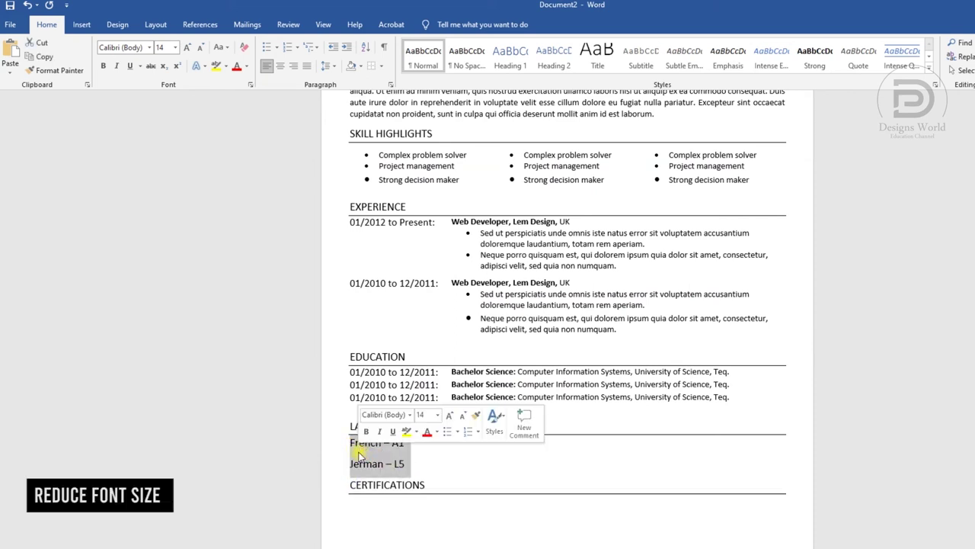
{"action": "left_click", "coordinate": [423, 414]}
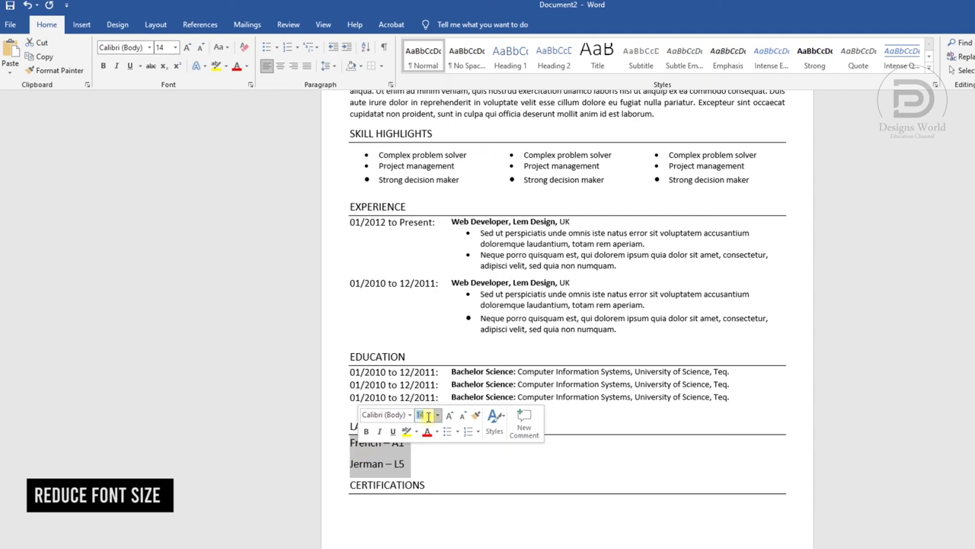
{"action": "type", "text": "11"}
{"action": "key", "text": "Return"}
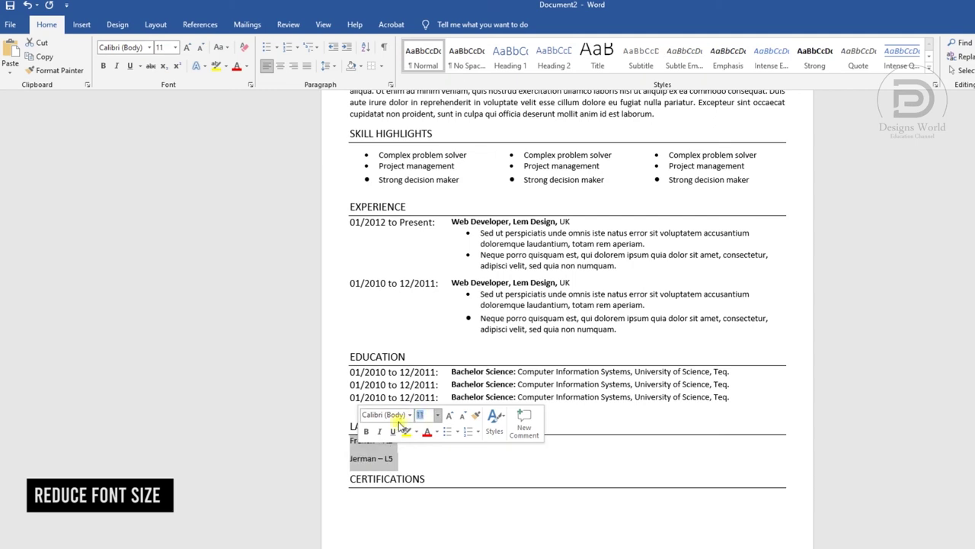
{"action": "left_click", "coordinate": [367, 431]}
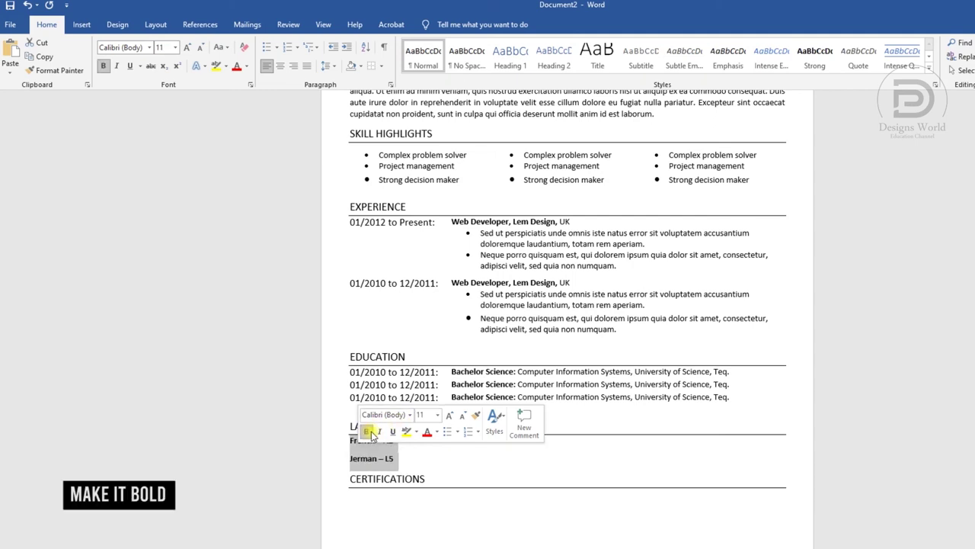
- Remove space after the language lines, give them round bullets, and add a line after L5
{"action": "left_click", "coordinate": [336, 67]}
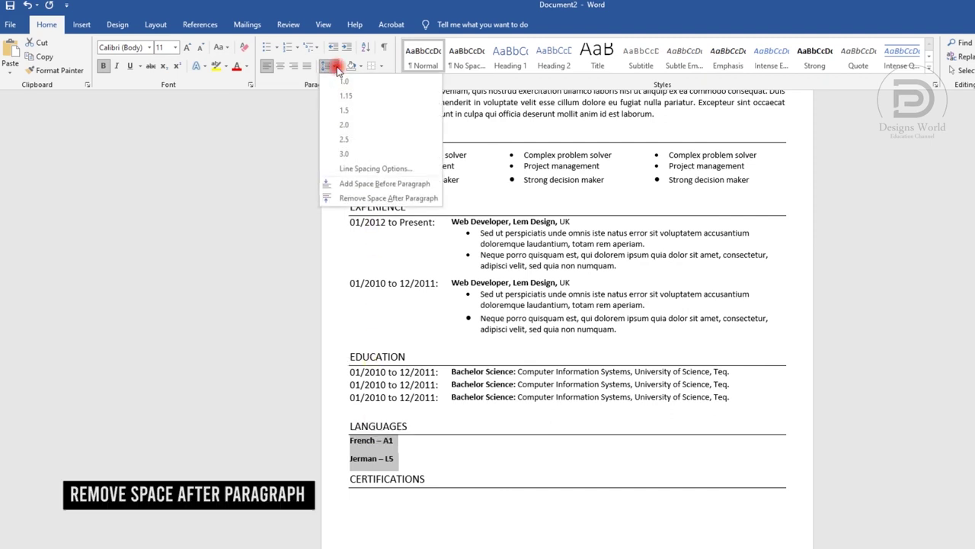
{"action": "left_click", "coordinate": [359, 199]}
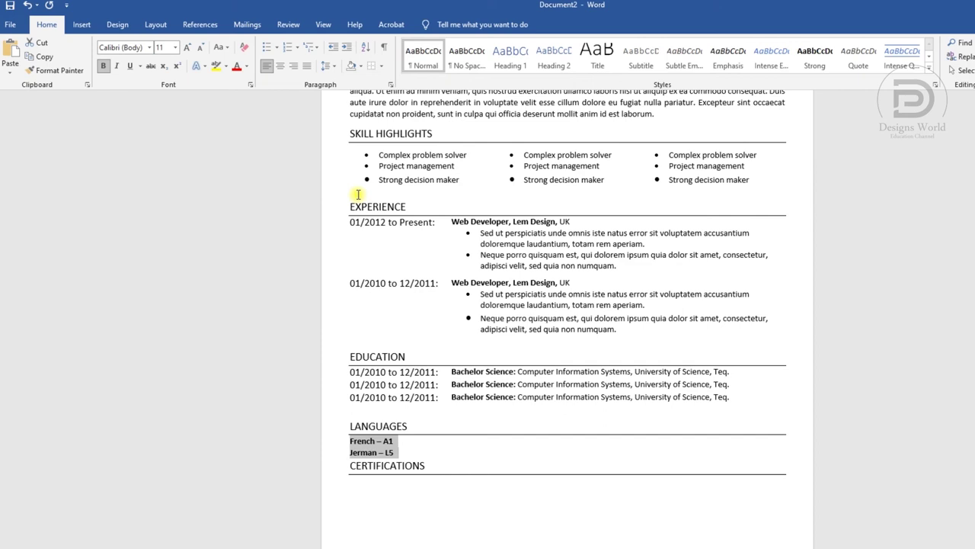
{"action": "left_click", "coordinate": [276, 47]}
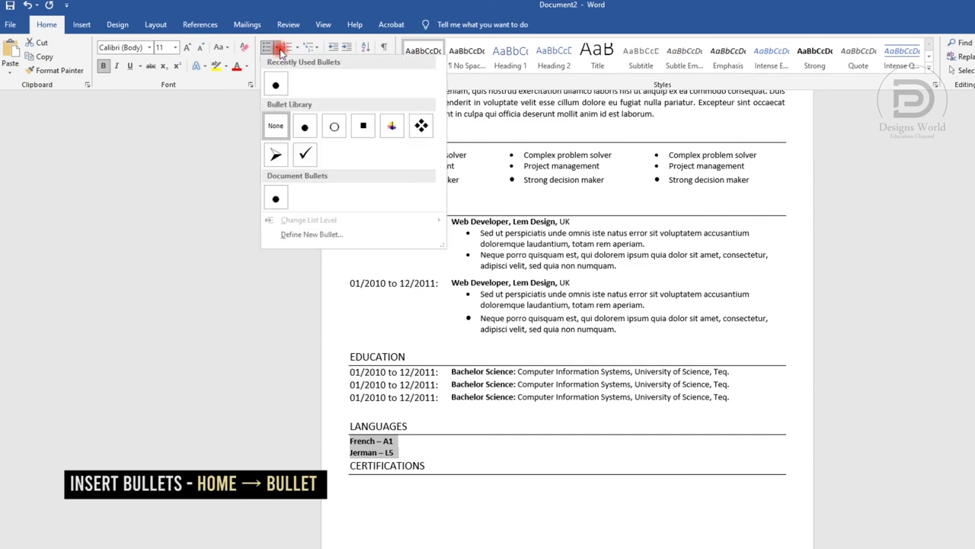
{"action": "left_click", "coordinate": [277, 84]}
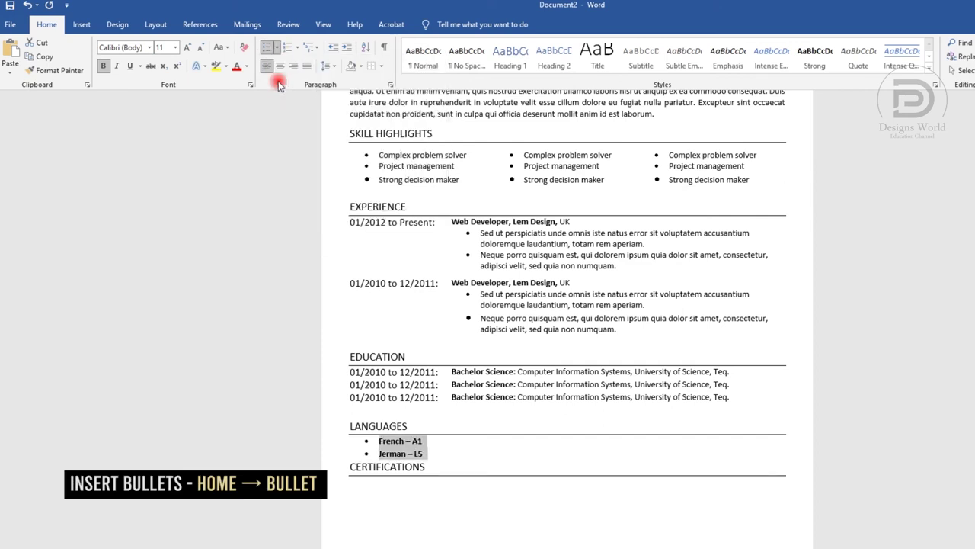
{"action": "left_click", "coordinate": [439, 458]}
{"action": "key", "text": "Return"}
{"action": "left_click", "coordinate": [374, 512]}
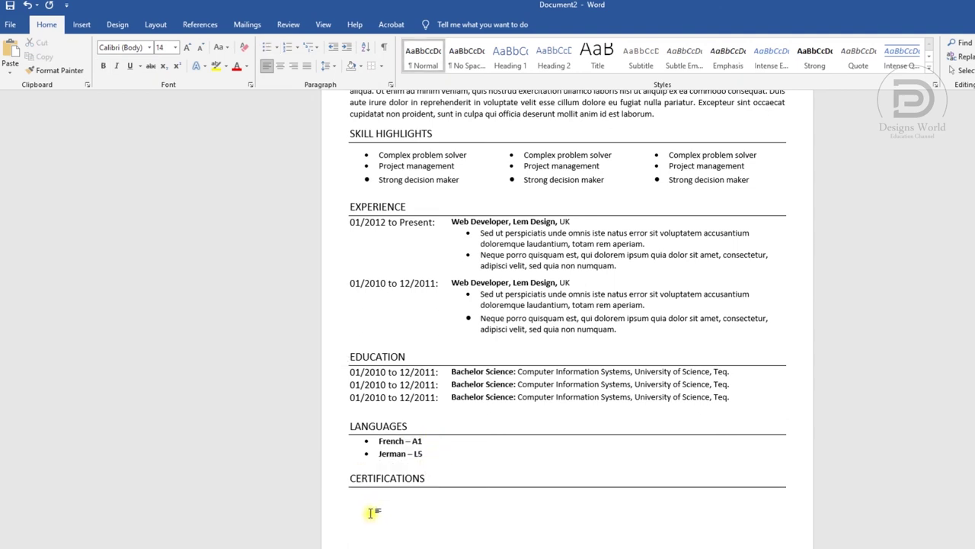
- Paste the two certification lines from Notepad at 11 pt with no space after paragraphs
{"action": "key", "text": "alt+Tab"}
{"action": "mouse_move", "coordinate": [508, 469]}
{"action": "left_mouse_down"}
{"action": "mouse_move", "coordinate": [160, 457]}
{"action": "mouse_move", "coordinate": [161, 466]}
{"action": "left_mouse_up"}
{"action": "left_click", "coordinate": [142, 451]}
{"action": "type", "text": "PHP Framework (Certificate): Geeva levar Programming Languages: JavaScript, HTMLL5, PHP OOP, CSS, SQL, MySQL"}
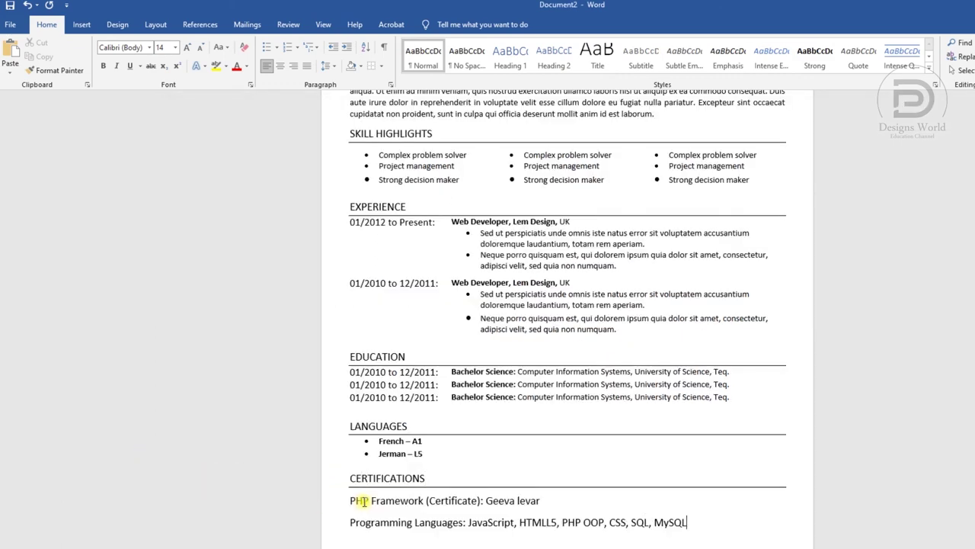
{"action": "mouse_move", "coordinate": [705, 525]}
{"action": "left_mouse_down"}
{"action": "mouse_move", "coordinate": [591, 533]}
{"action": "mouse_move", "coordinate": [361, 503]}
{"action": "left_mouse_up"}
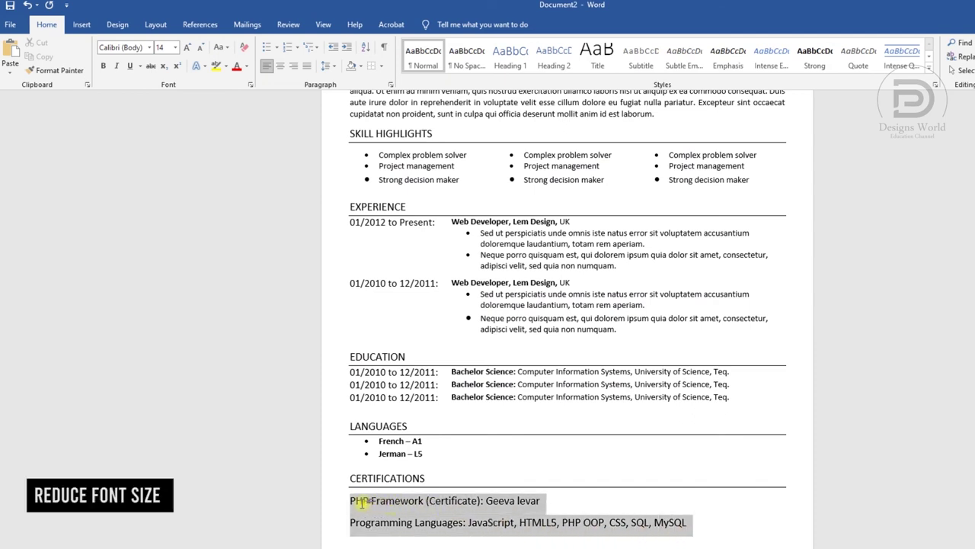
{"action": "left_click", "coordinate": [427, 467]}
{"action": "type", "text": "11"}
{"action": "key", "text": "Return"}
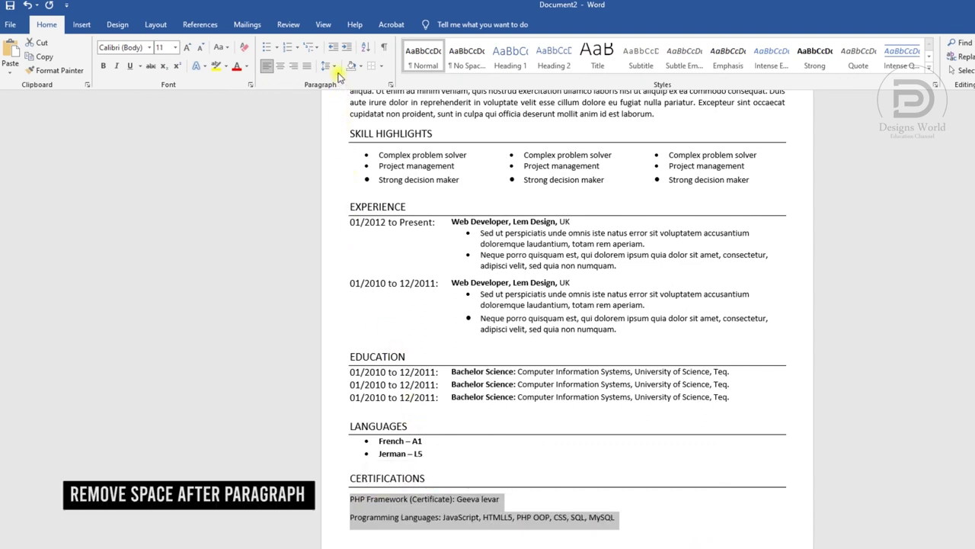
{"action": "left_click", "coordinate": [327, 65]}
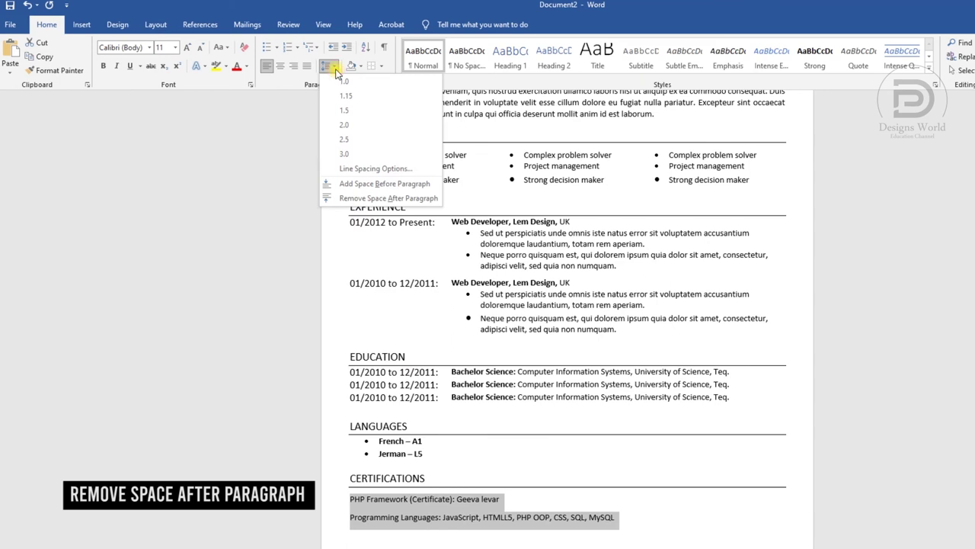
{"action": "left_click", "coordinate": [351, 199]}
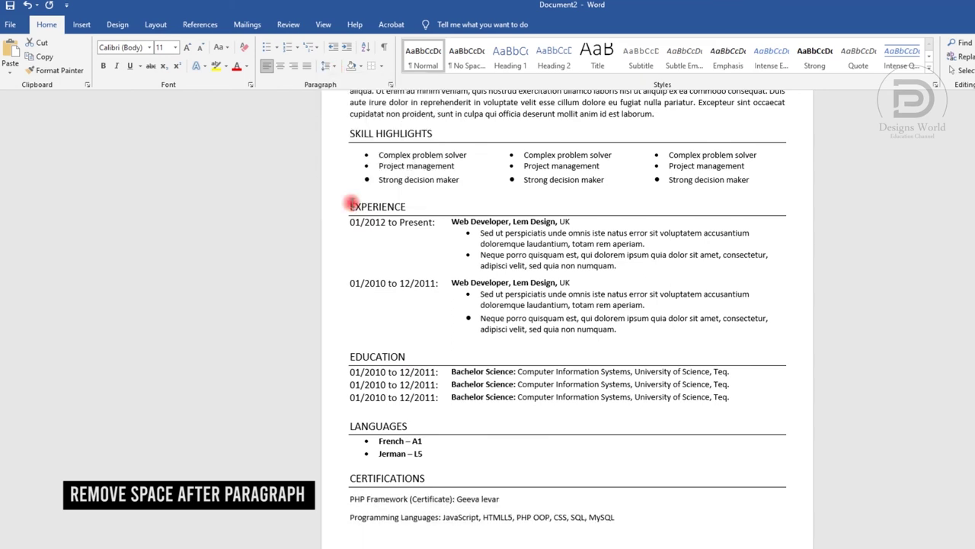
- Bold the issuer name and programming language list, then add round bullets to both certification lines
{"action": "left_click", "coordinate": [444, 509]}
{"action": "mouse_move", "coordinate": [505, 500]}
{"action": "left_mouse_down"}
{"action": "mouse_move", "coordinate": [458, 499]}
{"action": "mouse_move", "coordinate": [467, 494]}
{"action": "left_mouse_up"}
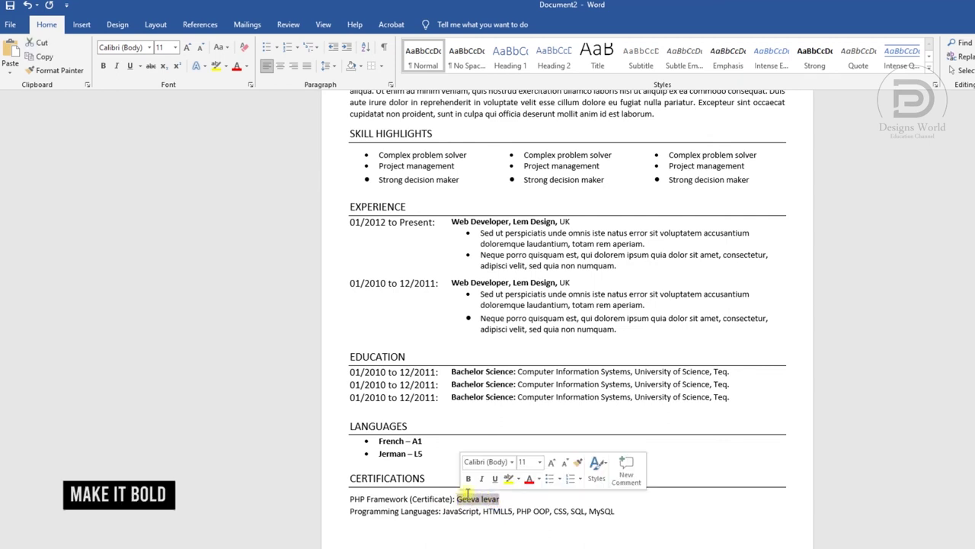
{"action": "left_click", "coordinate": [469, 480]}
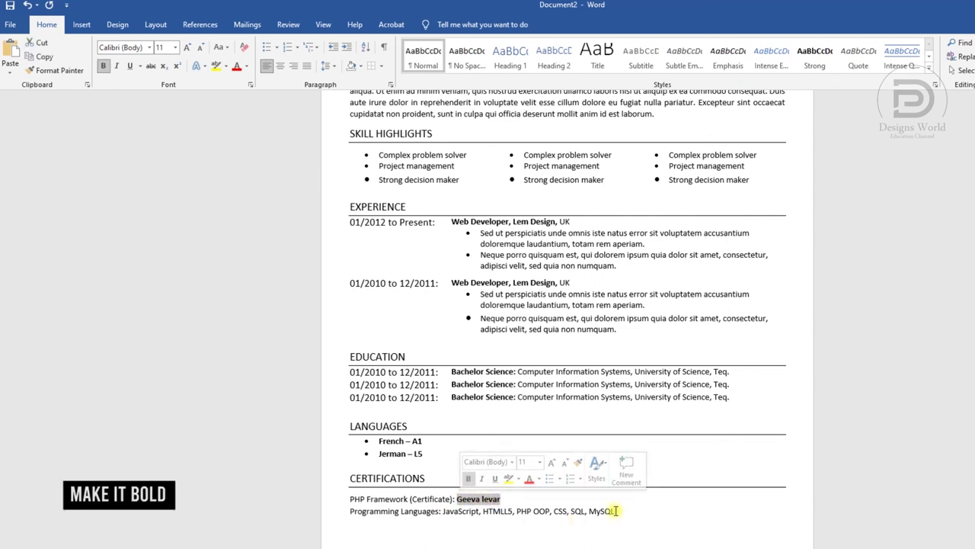
{"action": "left_click_drag", "start_coordinate": [615, 510], "coordinate": [460, 511]}
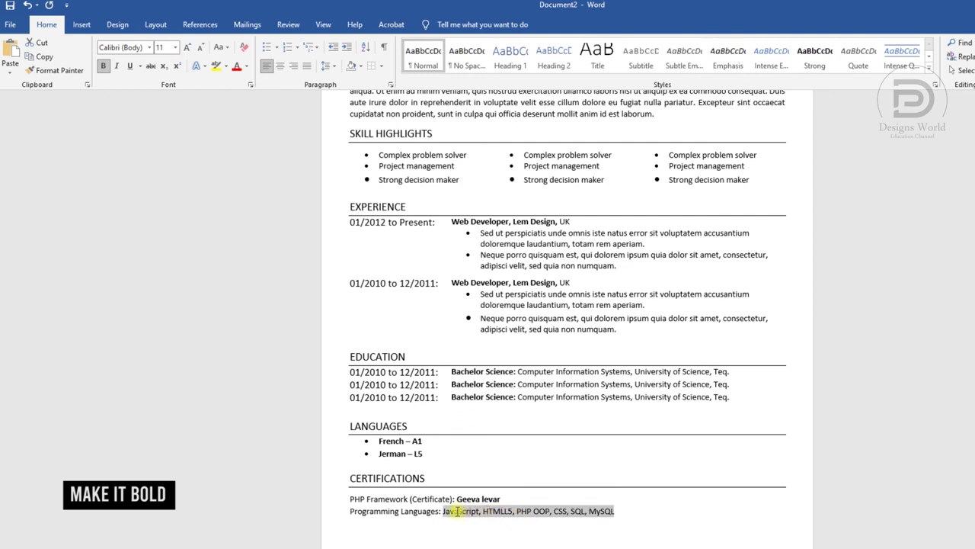
{"action": "left_click", "coordinate": [463, 490]}
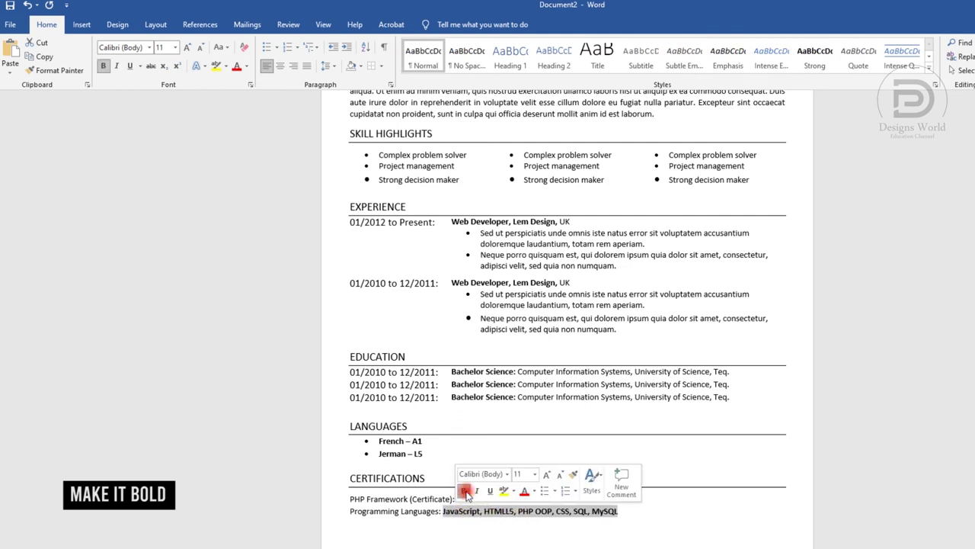
{"action": "left_click_drag", "start_coordinate": [624, 512], "coordinate": [369, 499]}
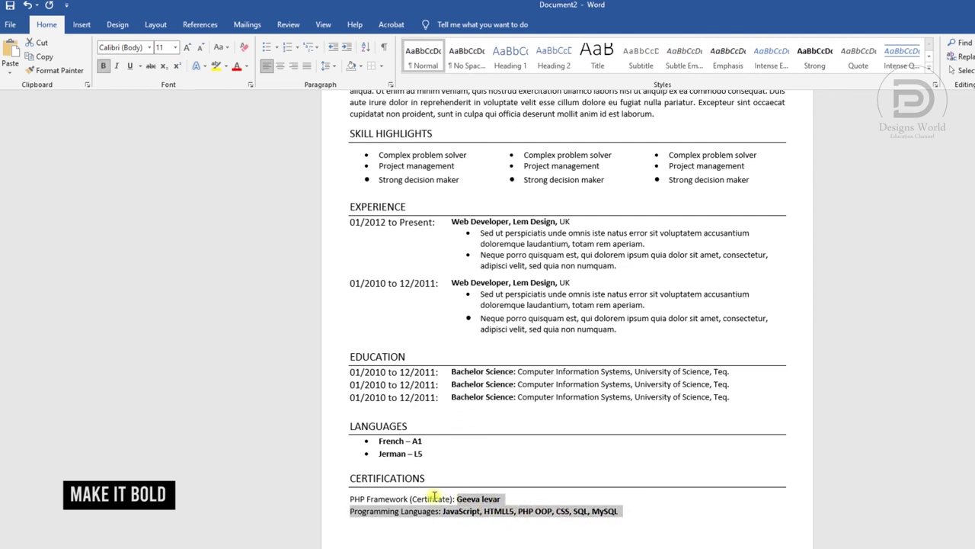
{"action": "left_click_drag", "start_coordinate": [358, 499], "coordinate": [349, 499]}
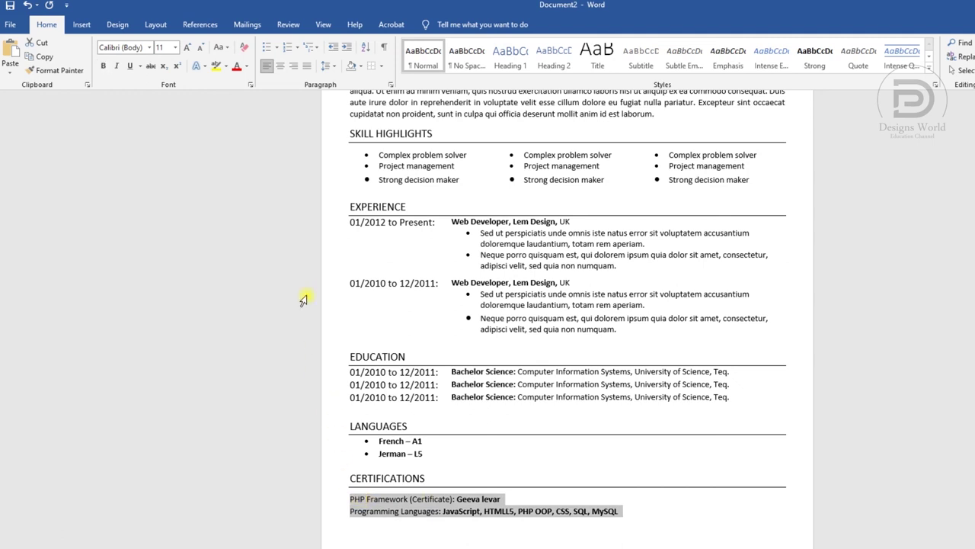
{"action": "left_click", "coordinate": [276, 49]}
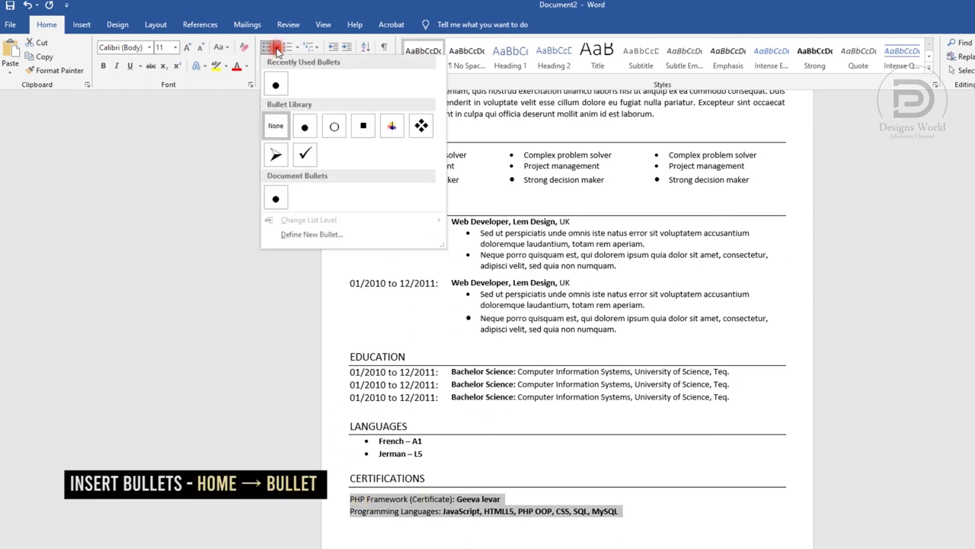
{"action": "left_click", "coordinate": [276, 85]}
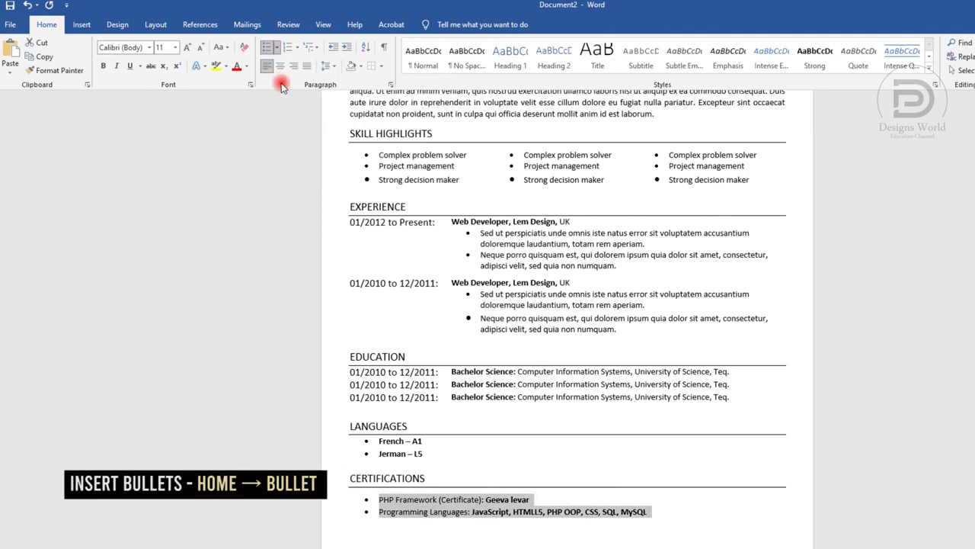
{"action": "left_click", "coordinate": [690, 512]}
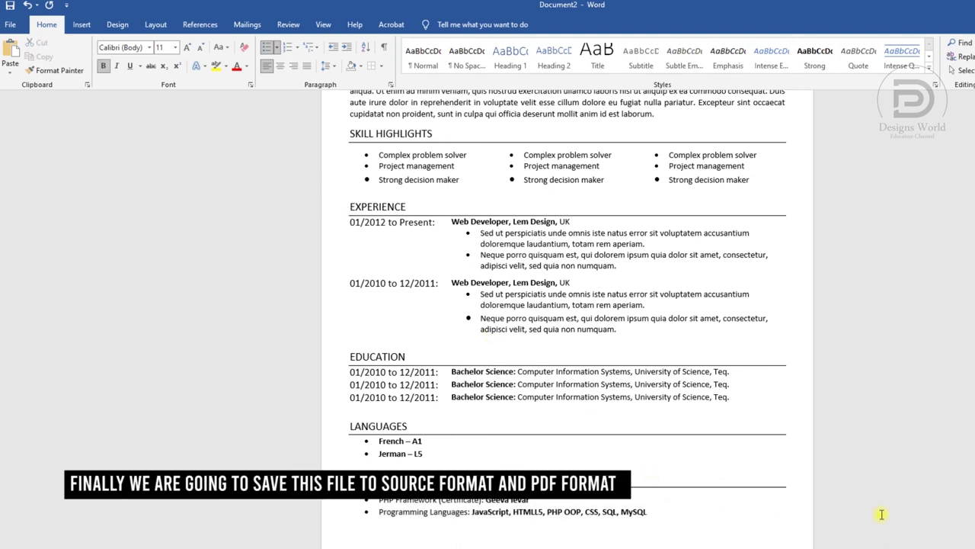
- Save the resume as Word document 'Resume' in D:\WORD TUTORIAL\Resume
{"action": "scroll", "coordinate": [882, 515], "scroll_direction": "up", "scroll_amount": 2}
{"action": "scroll", "coordinate": [882, 515], "scroll_direction": "up", "scroll_amount": 2}
{"action": "scroll", "coordinate": [881, 515], "scroll_direction": "up", "scroll_amount": 1}
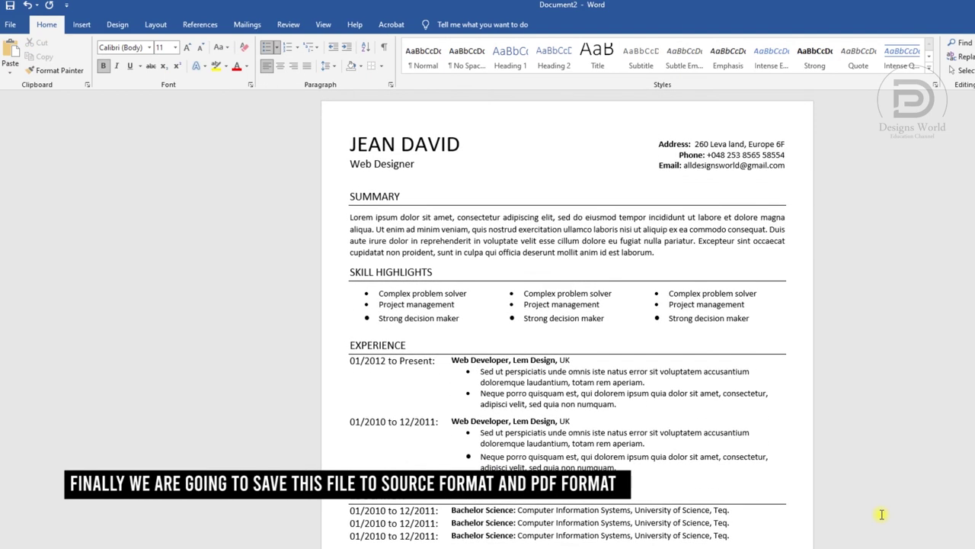
{"action": "scroll", "coordinate": [881, 515], "scroll_direction": "down", "scroll_amount": 2}
{"action": "scroll", "coordinate": [881, 514], "scroll_direction": "down", "scroll_amount": 1}
{"action": "scroll", "coordinate": [912, 530], "scroll_direction": "up", "scroll_amount": 1}
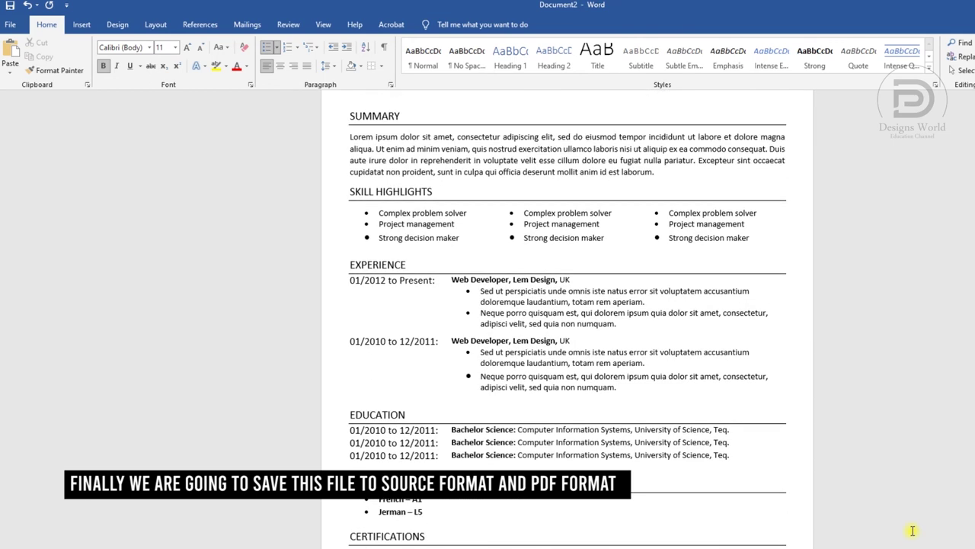
{"action": "left_click", "coordinate": [12, 25]}
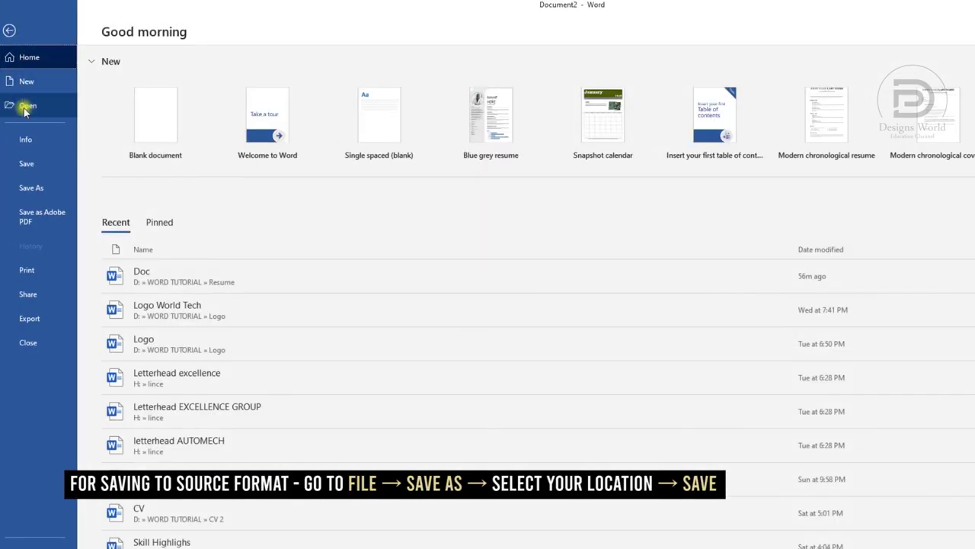
{"action": "left_click", "coordinate": [31, 187]}
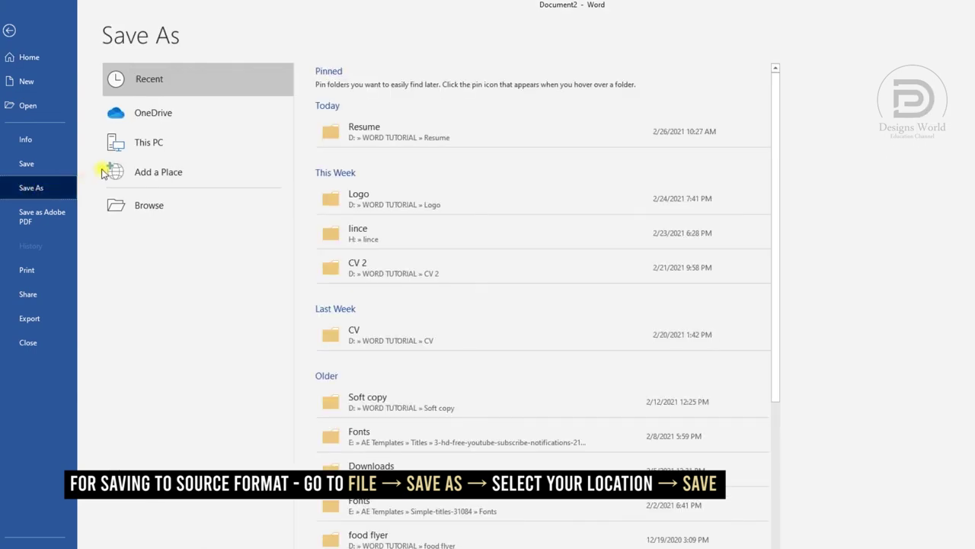
{"action": "mouse_move", "coordinate": [458, 131]}
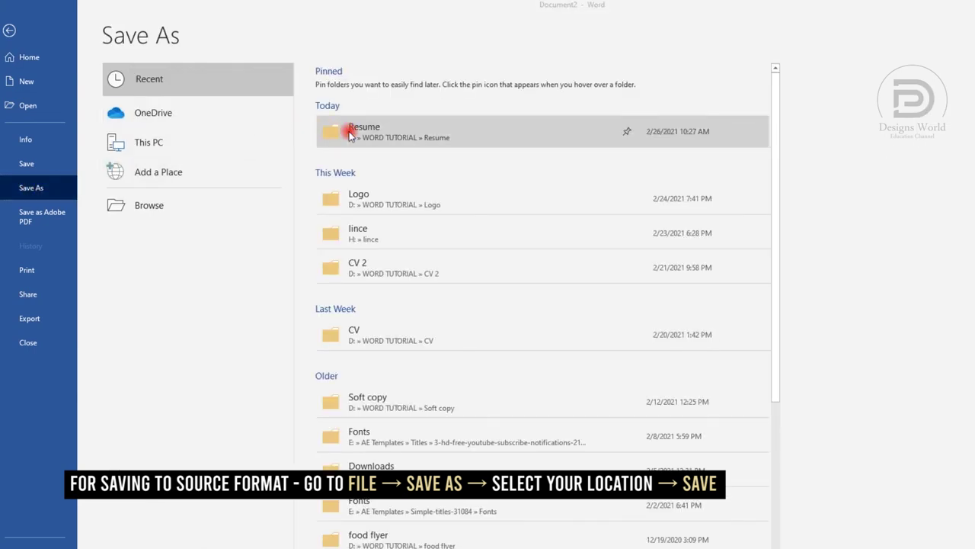
{"action": "left_click", "coordinate": [350, 133]}
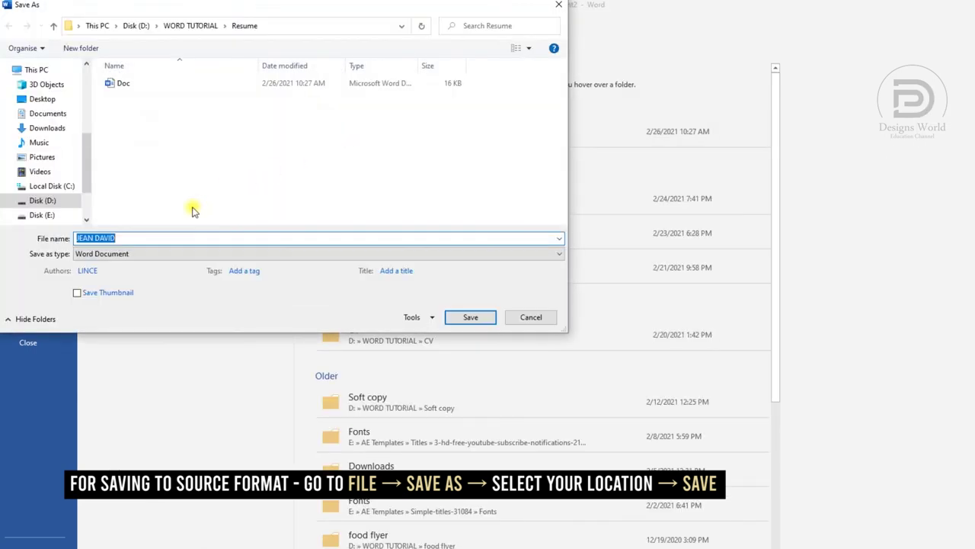
{"action": "type", "text": "Resume"}
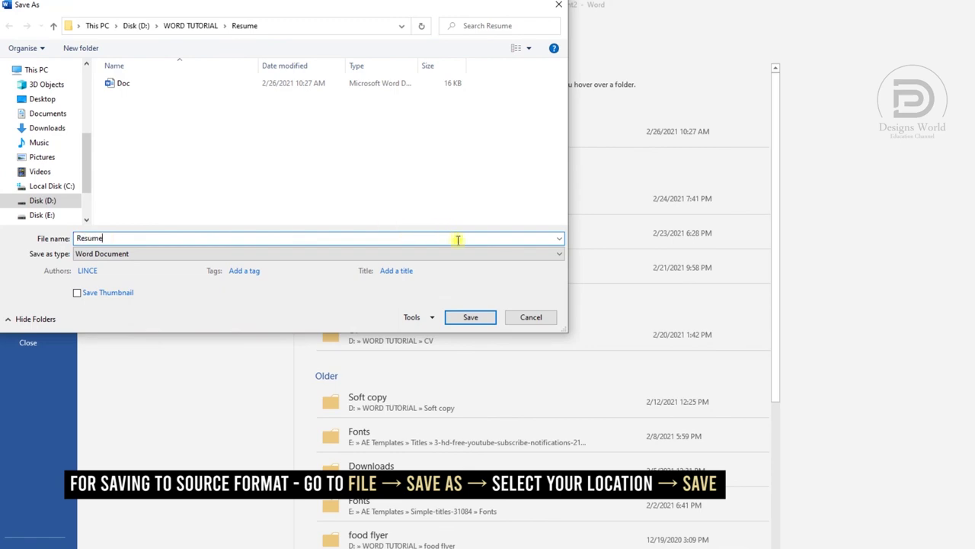
{"action": "left_click", "coordinate": [463, 317]}
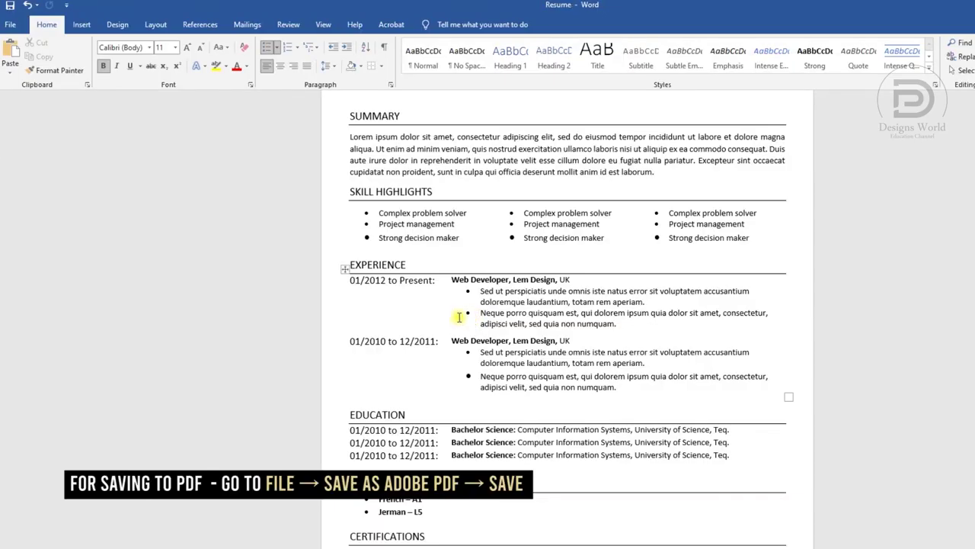
- Export the resume as Adobe PDF named Resume.pdf in the same folder
{"action": "left_click", "coordinate": [12, 24]}
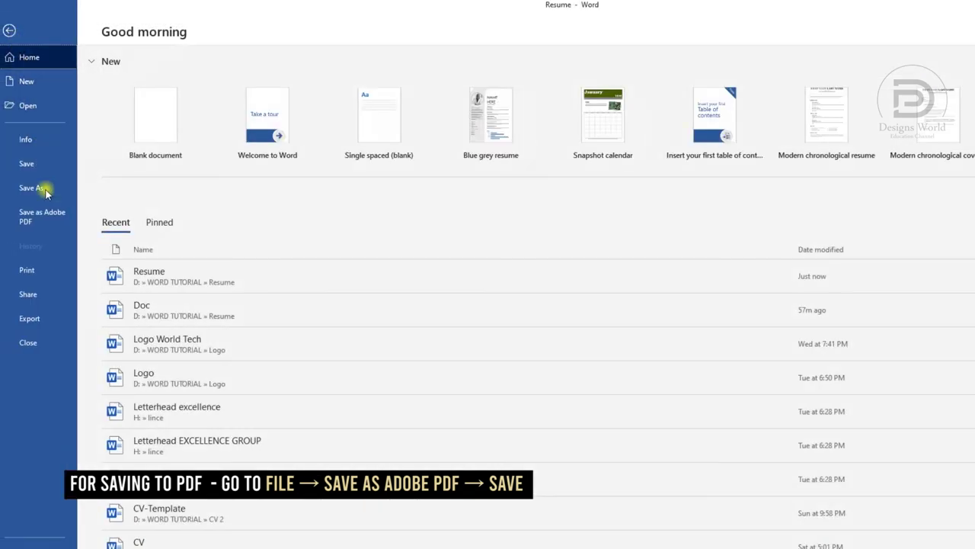
{"action": "left_click", "coordinate": [47, 216]}
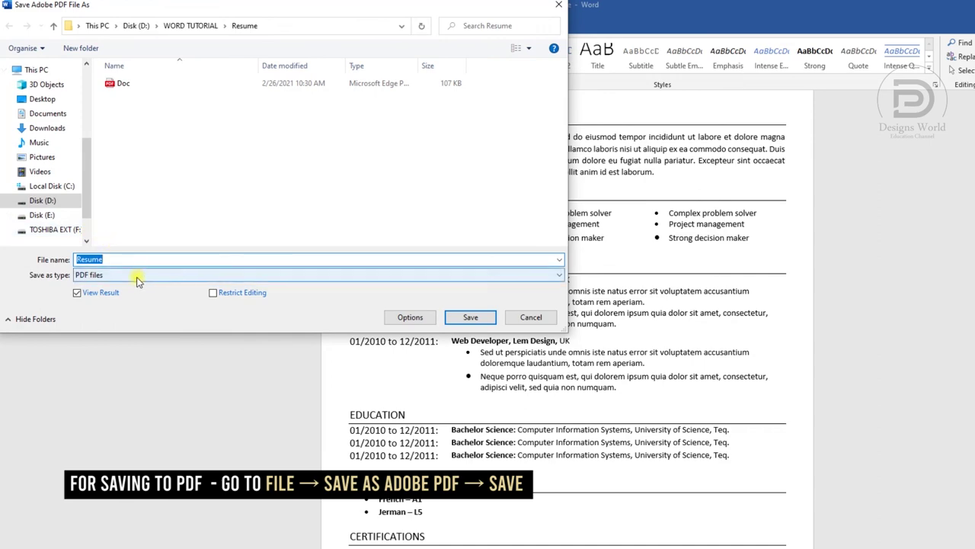
{"action": "left_click", "coordinate": [464, 316]}
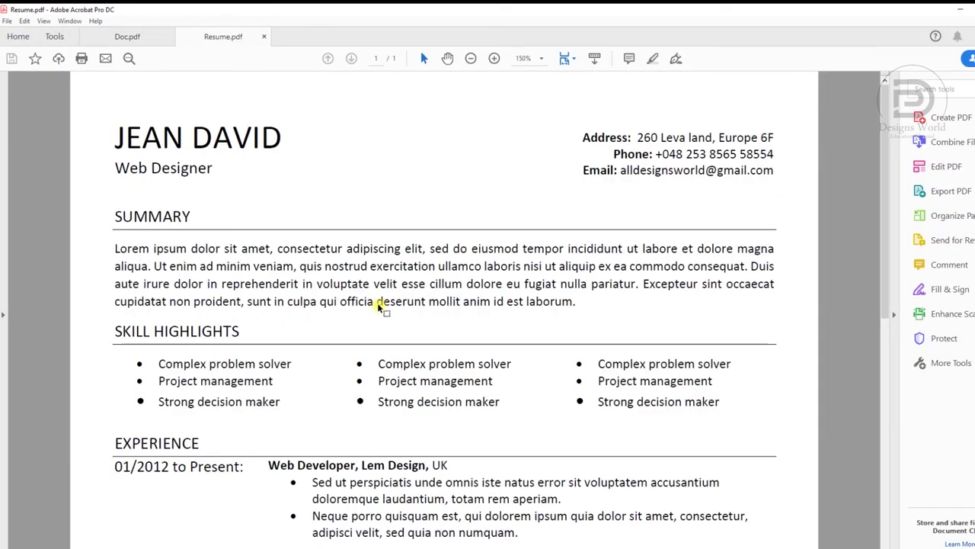
- Zoom out and scroll through Resume.pdf in Acrobat to review the full page
{"action": "key", "text": "ctrl+minus"}
{"action": "scroll", "coordinate": [379, 307], "scroll_direction": "down", "scroll_amount": 2, "text": "ctrl"}
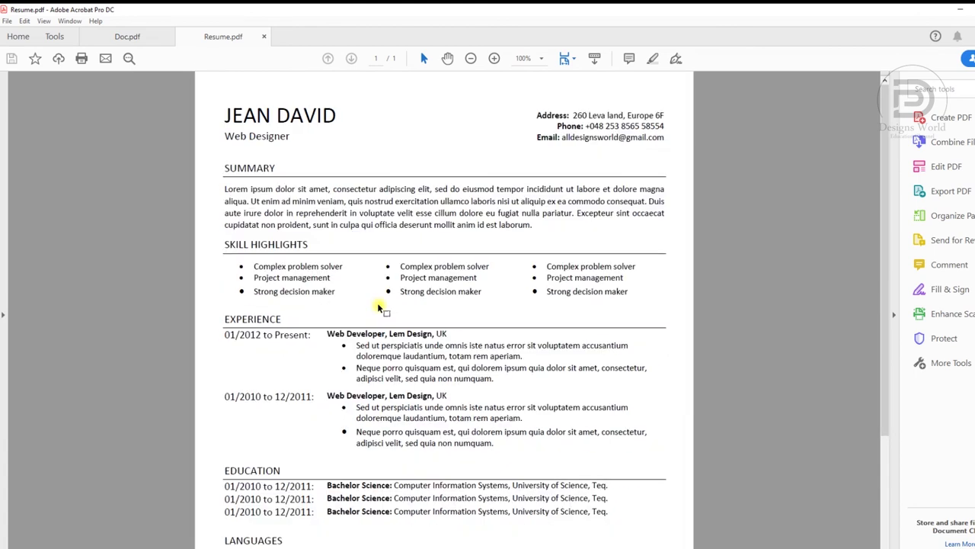